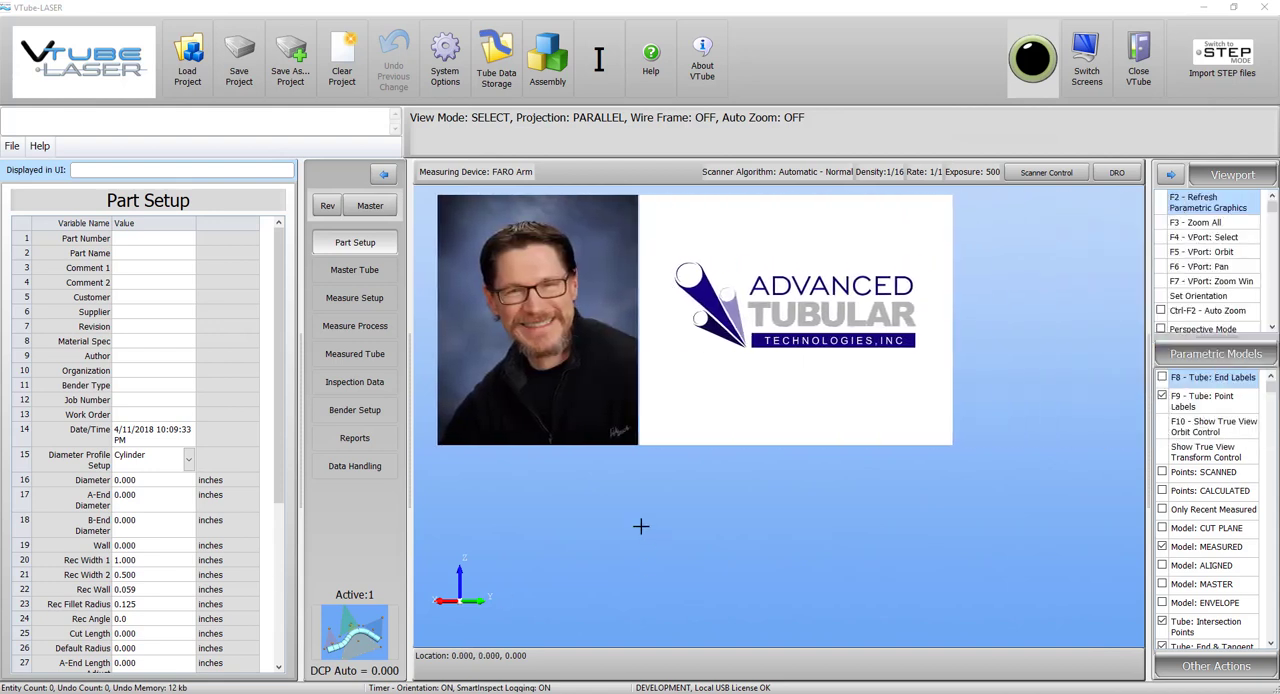
Load the recent project Orange Demo Part.vtp.
left_click(39, 146)
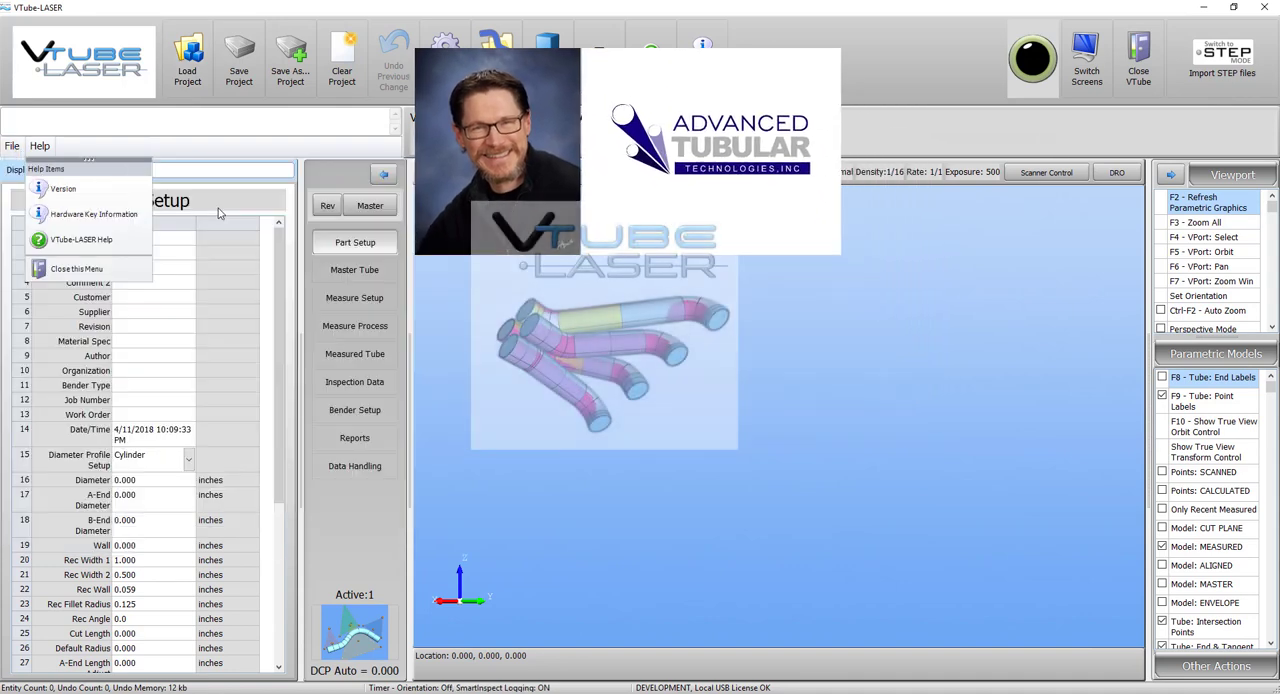
mouse_move(11, 150)
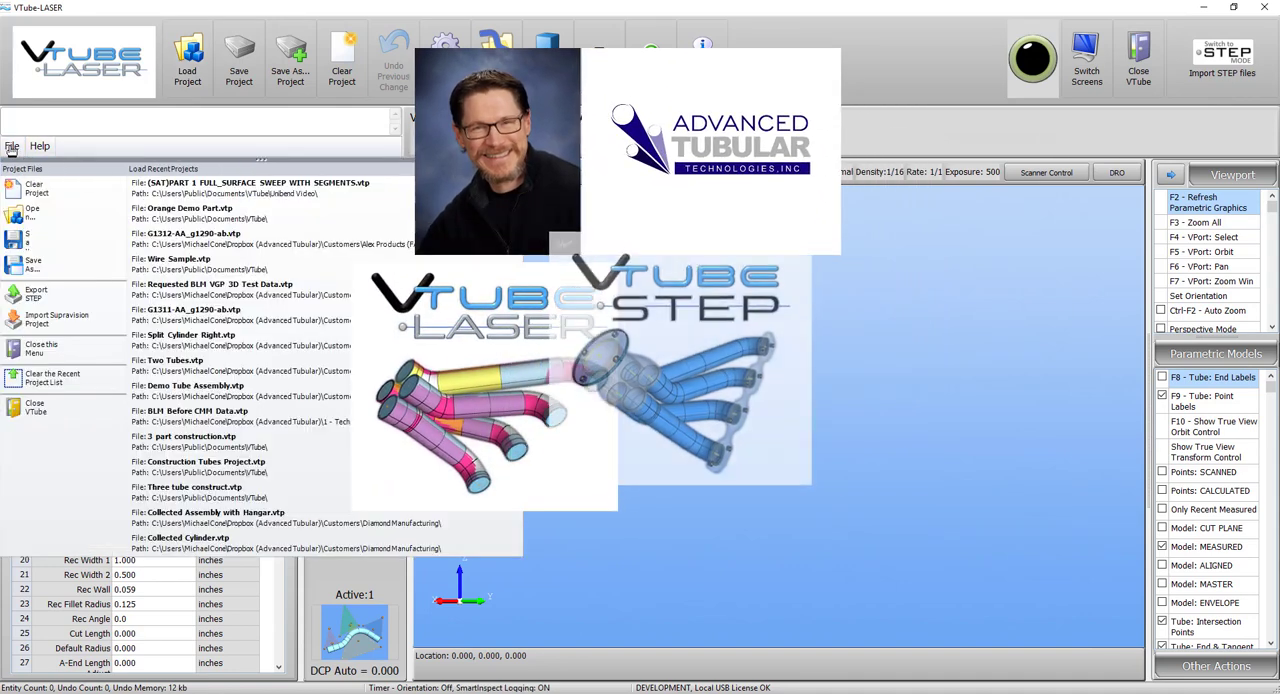
left_click(200, 209)
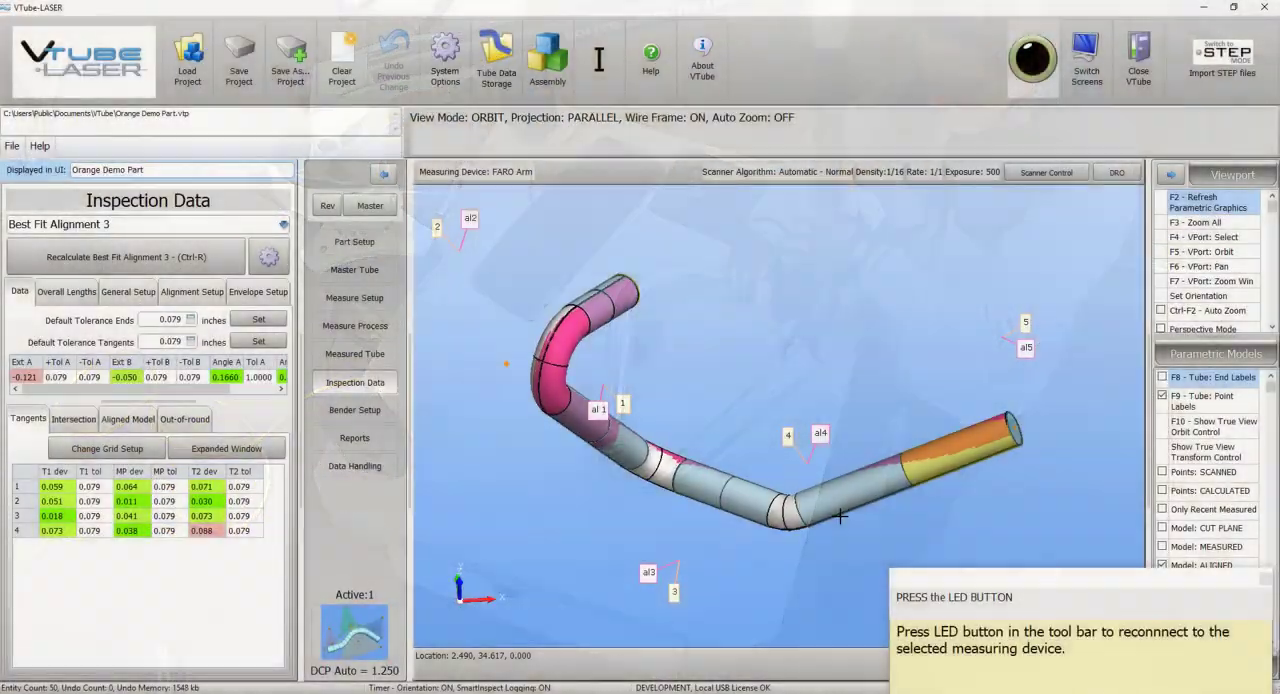
Examine the aligned tube against its tolerance envelope near end 5 and the tangent deviations in the inspection data.
left_click_drag(760, 470, 632, 475)
scroll(618, 458, "up", 1)
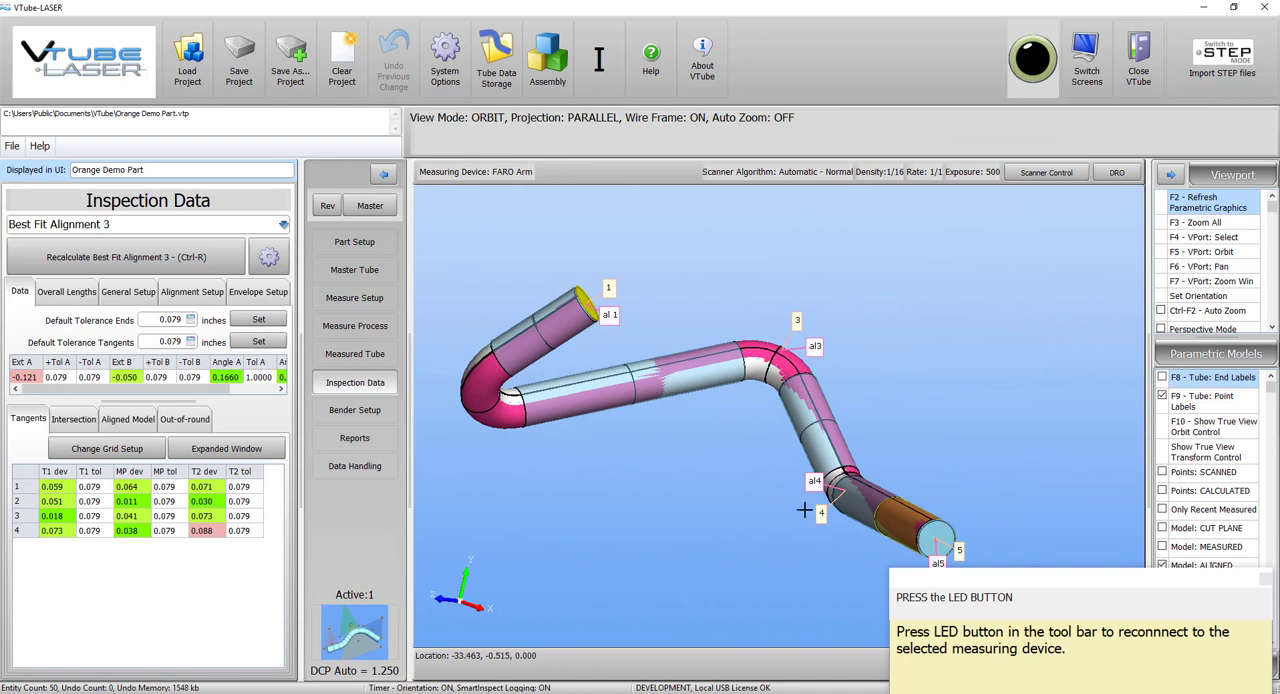
left_click(1265, 579)
left_click_drag(842, 440, 886, 520)
scroll(886, 520, "up", 9)
scroll(808, 354, "down", 8)
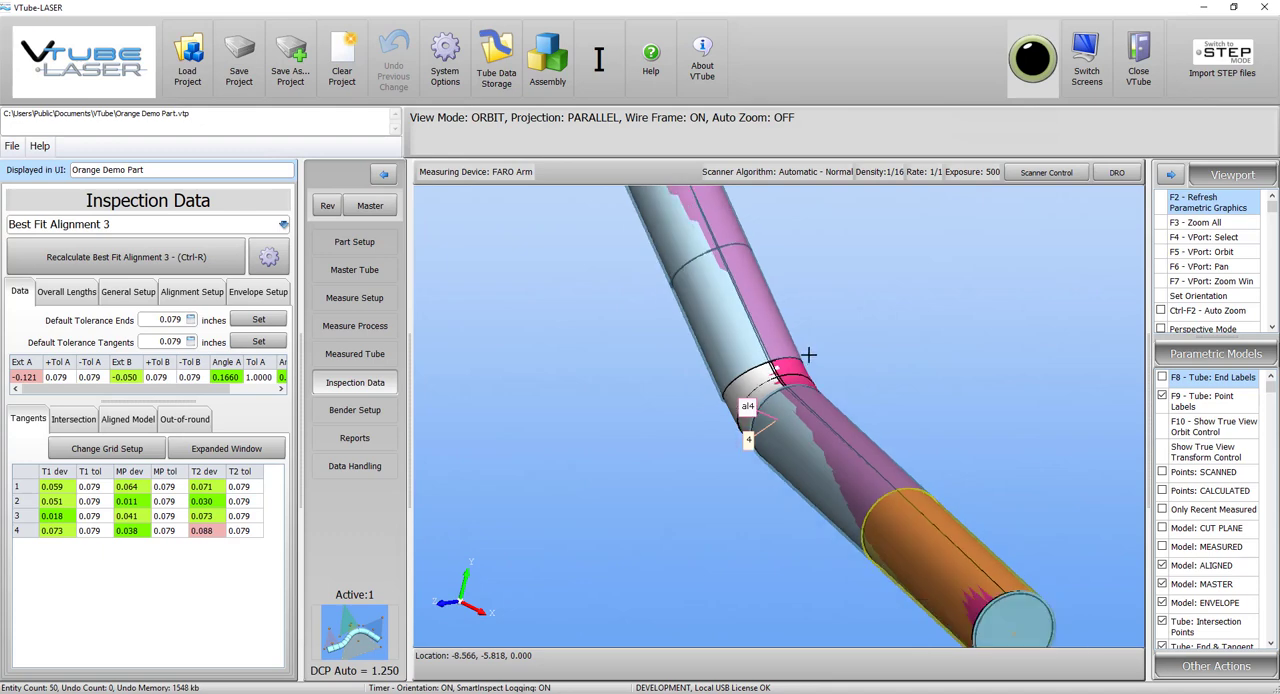
scroll(863, 506, "up", 8)
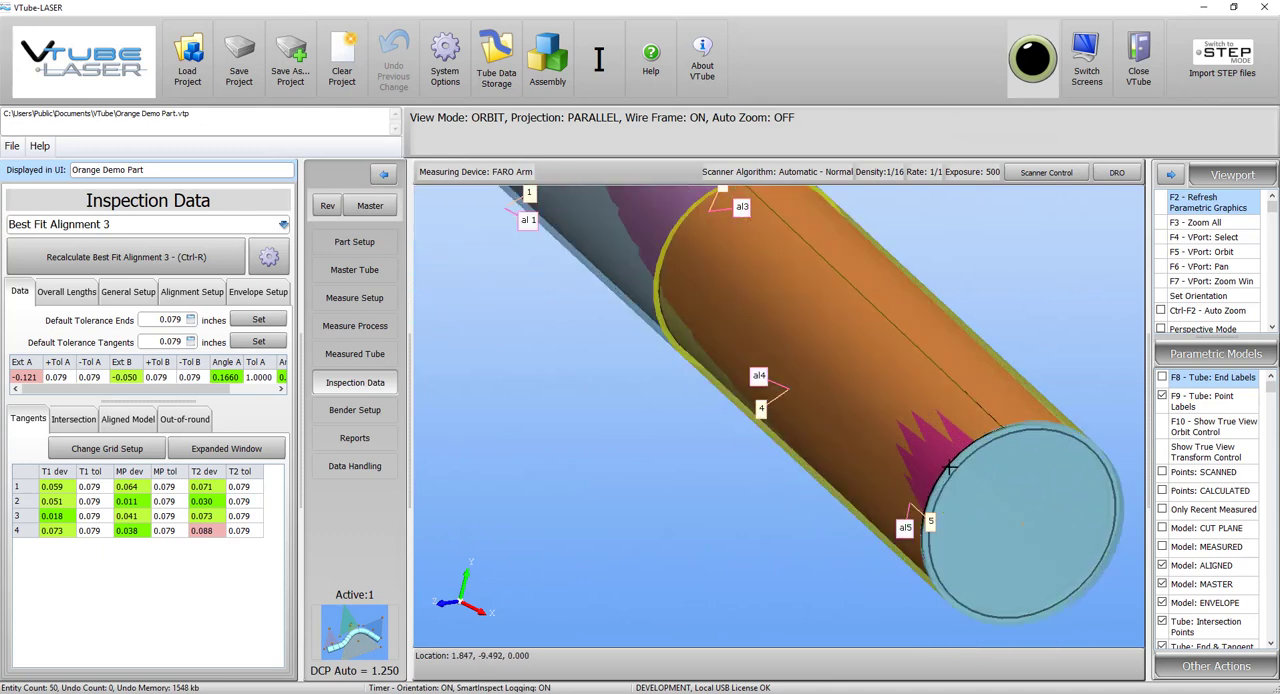
scroll(912, 437, "down", 8)
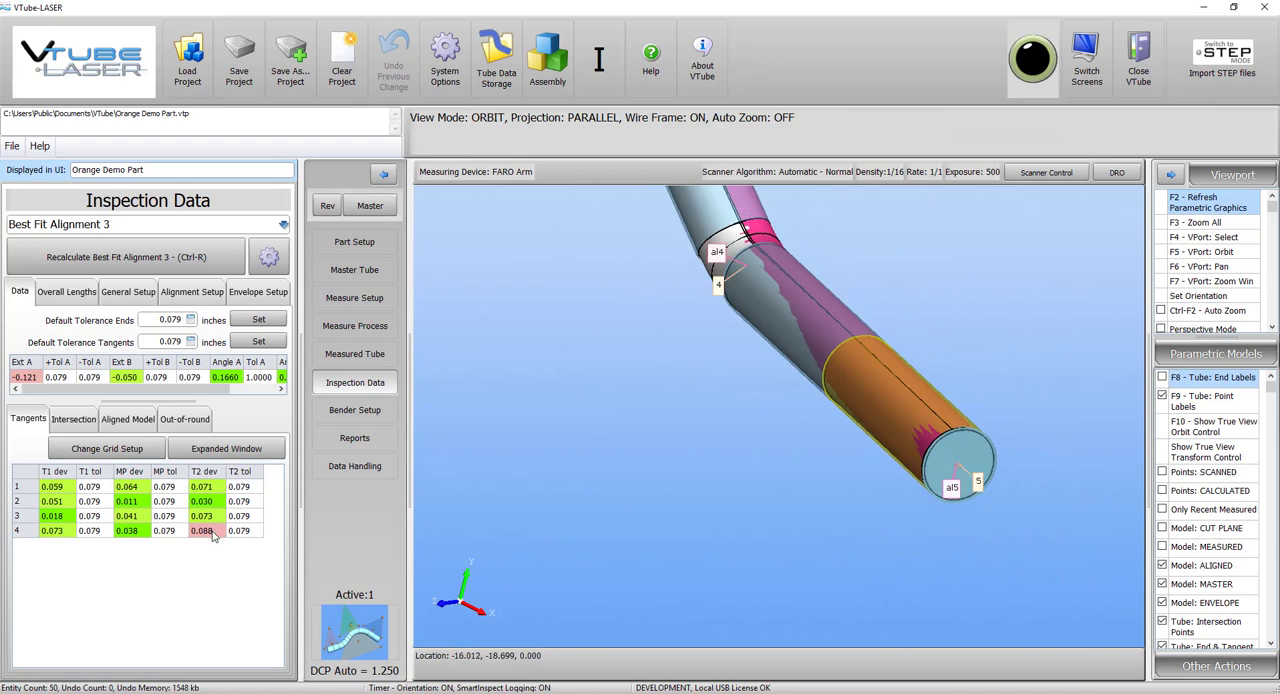
scroll(858, 407, "down", 2)
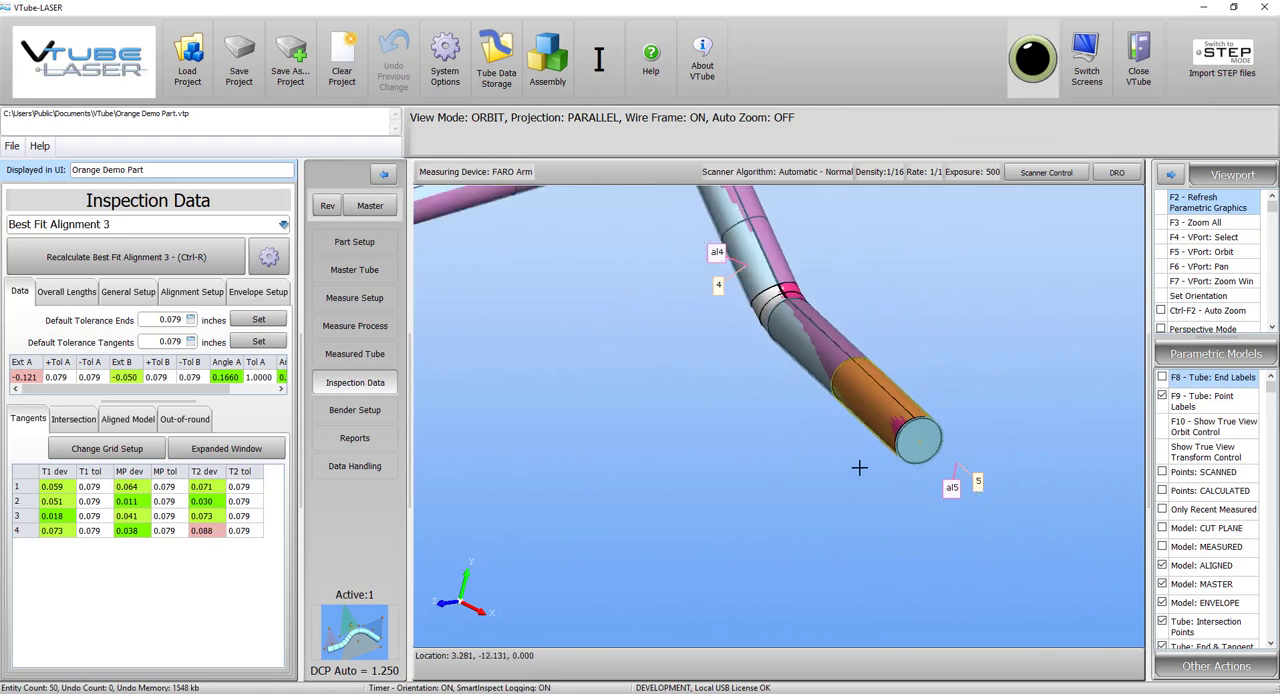
scroll(799, 437, "down", 3)
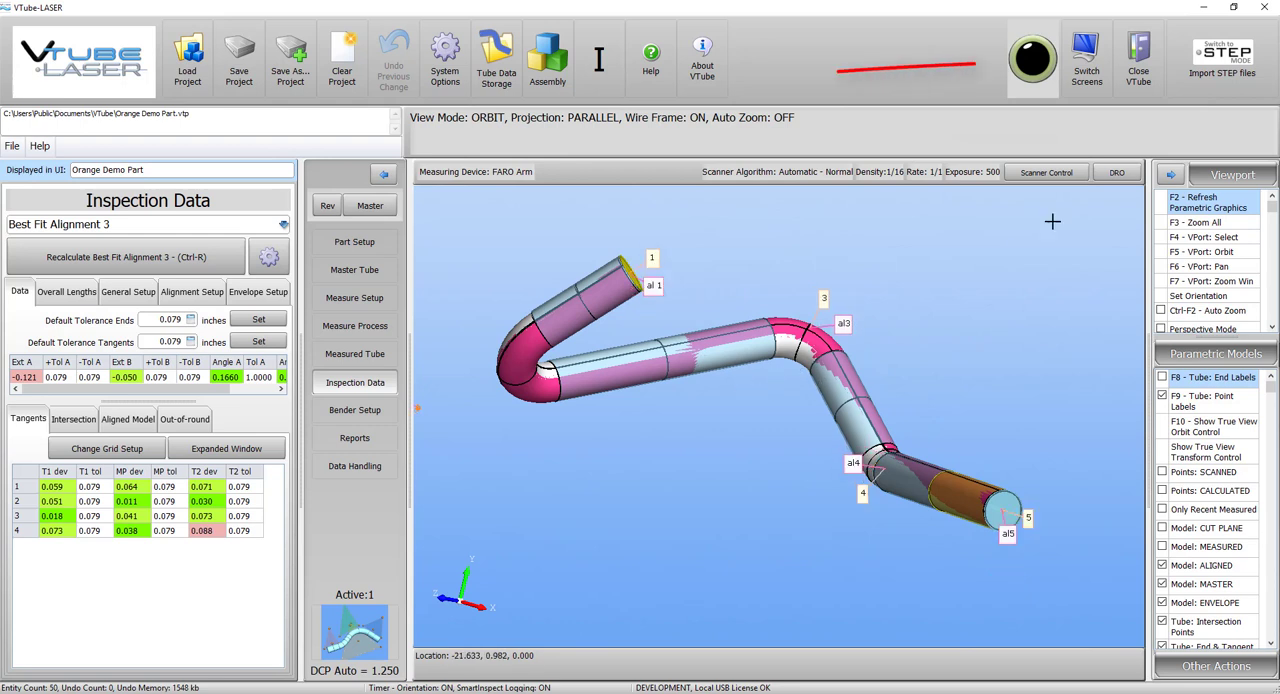
Switch the project to STEP mode and display its parametric tube data.
left_click(1224, 62)
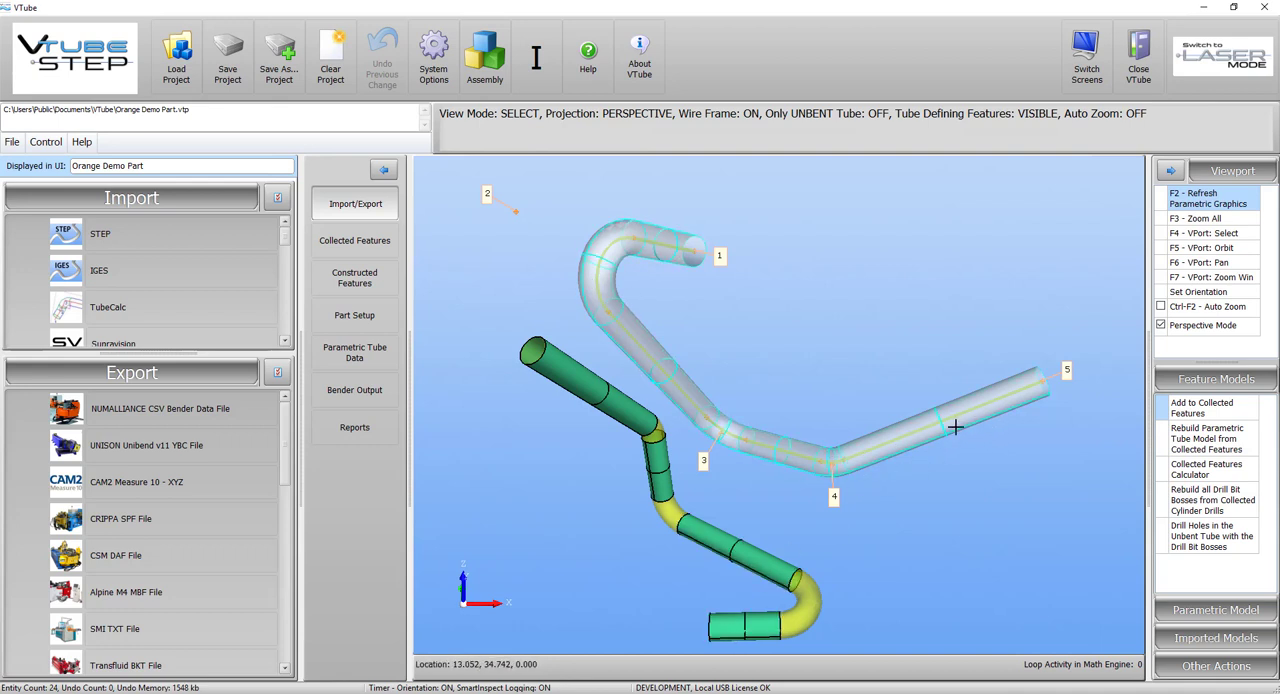
left_click(370, 362)
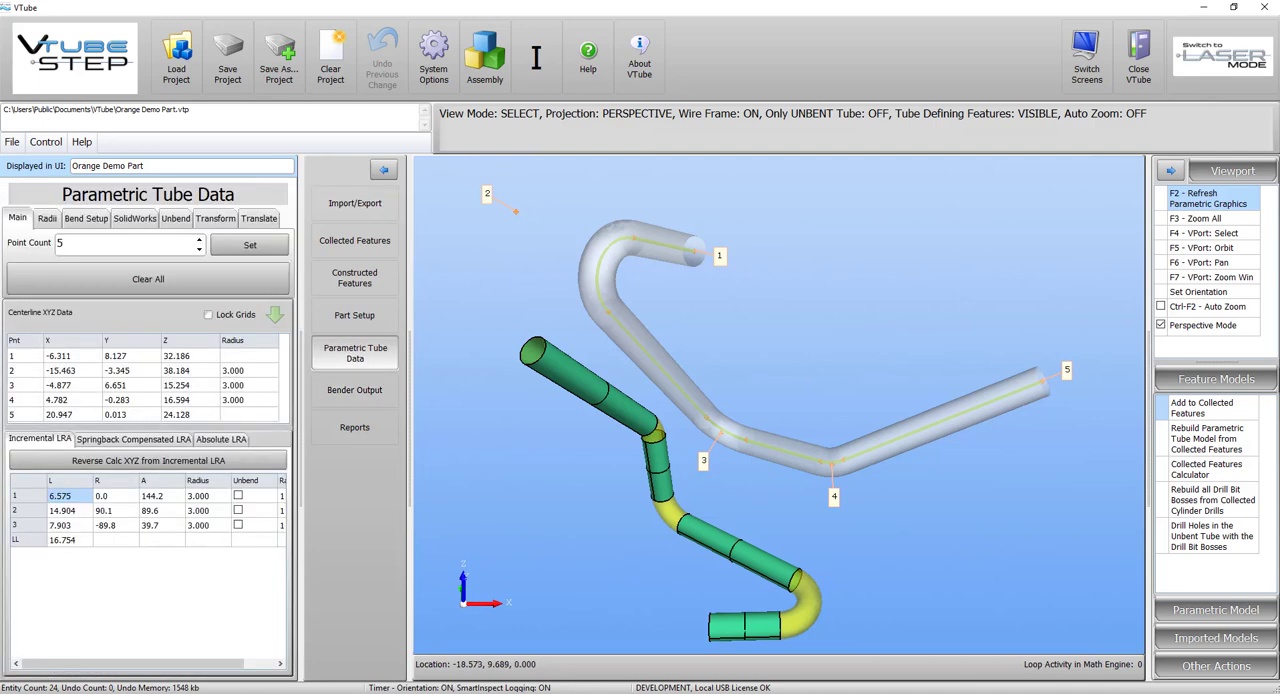
Switch to Unibend Office and start a new bend file, discarding the changes to the open one.
left_click(745, 693)
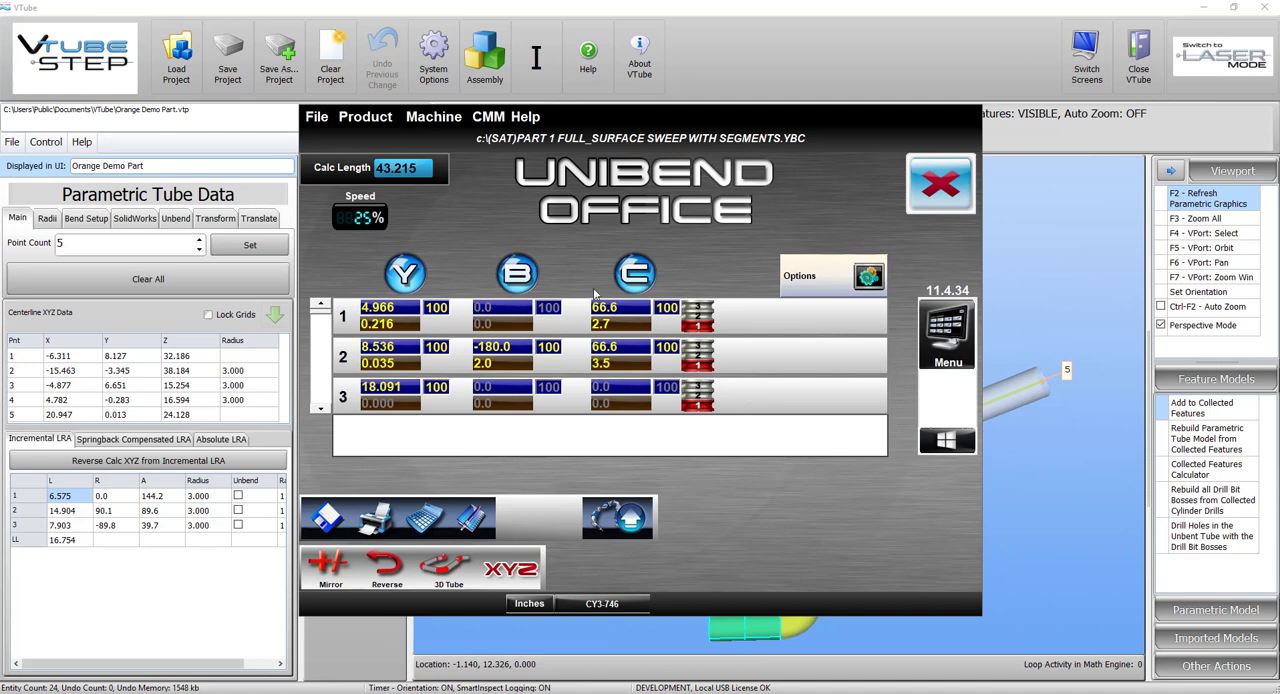
left_click(317, 118)
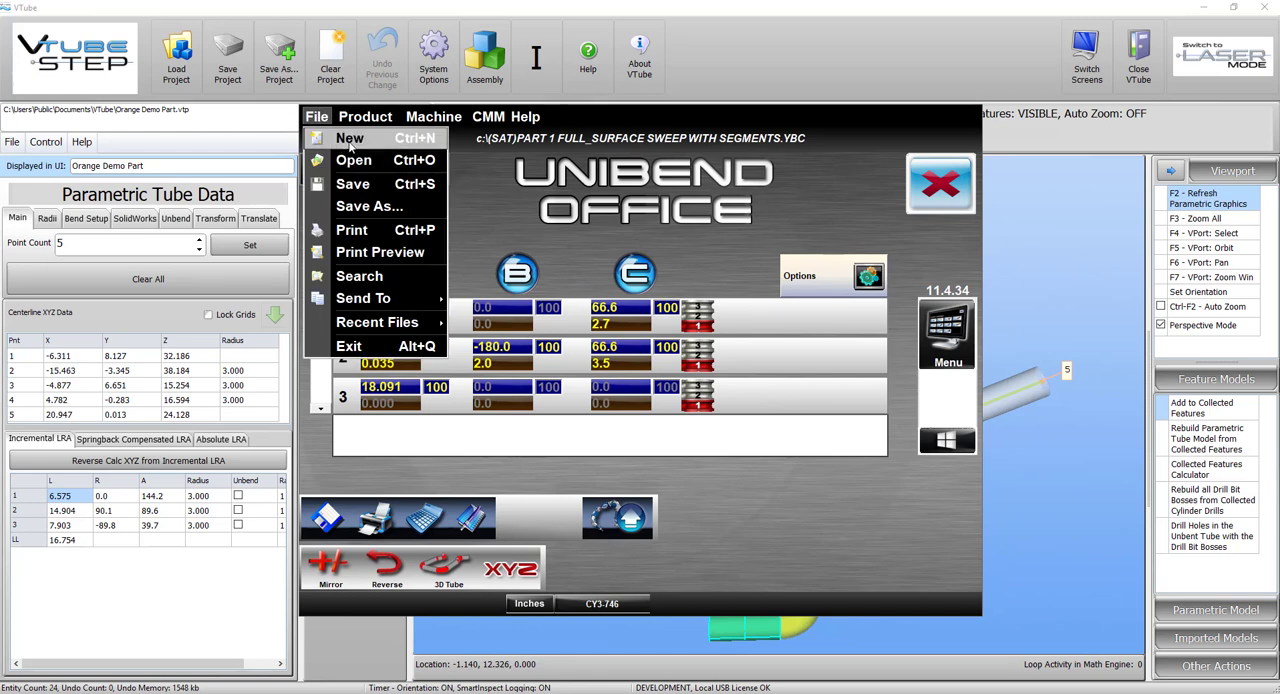
left_click(350, 139)
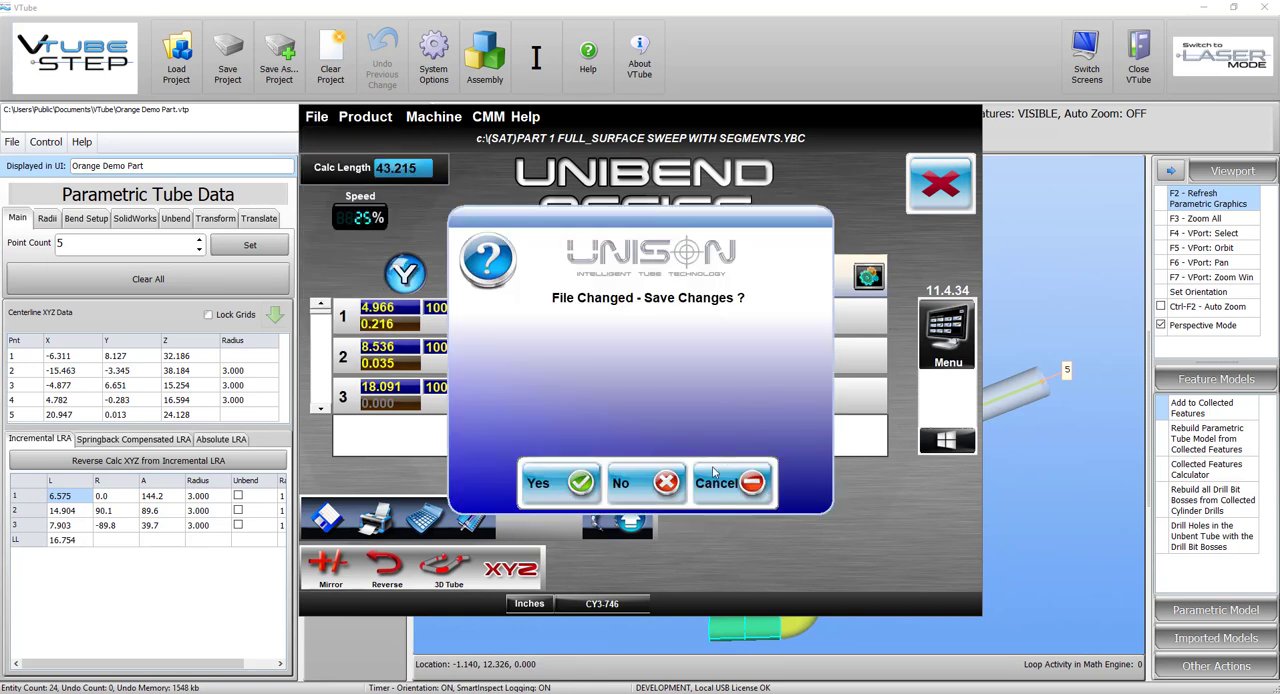
left_click(652, 482)
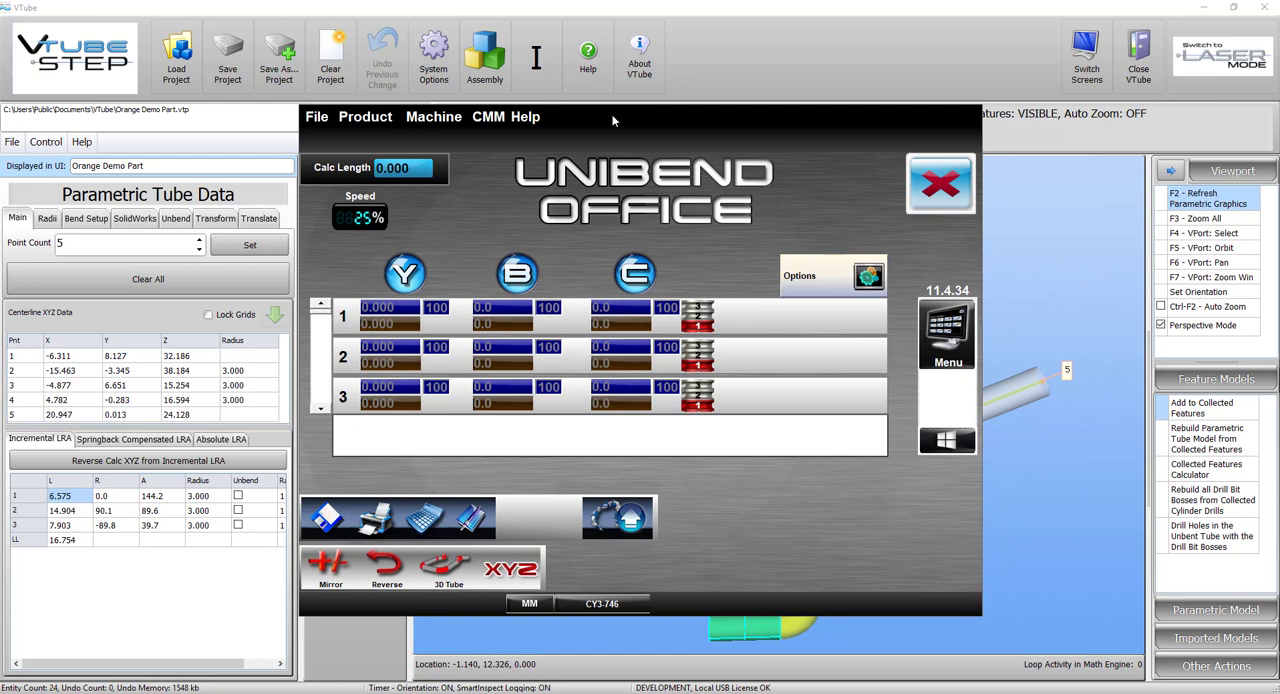
Return to VTube and clear the current project.
left_click(679, 70)
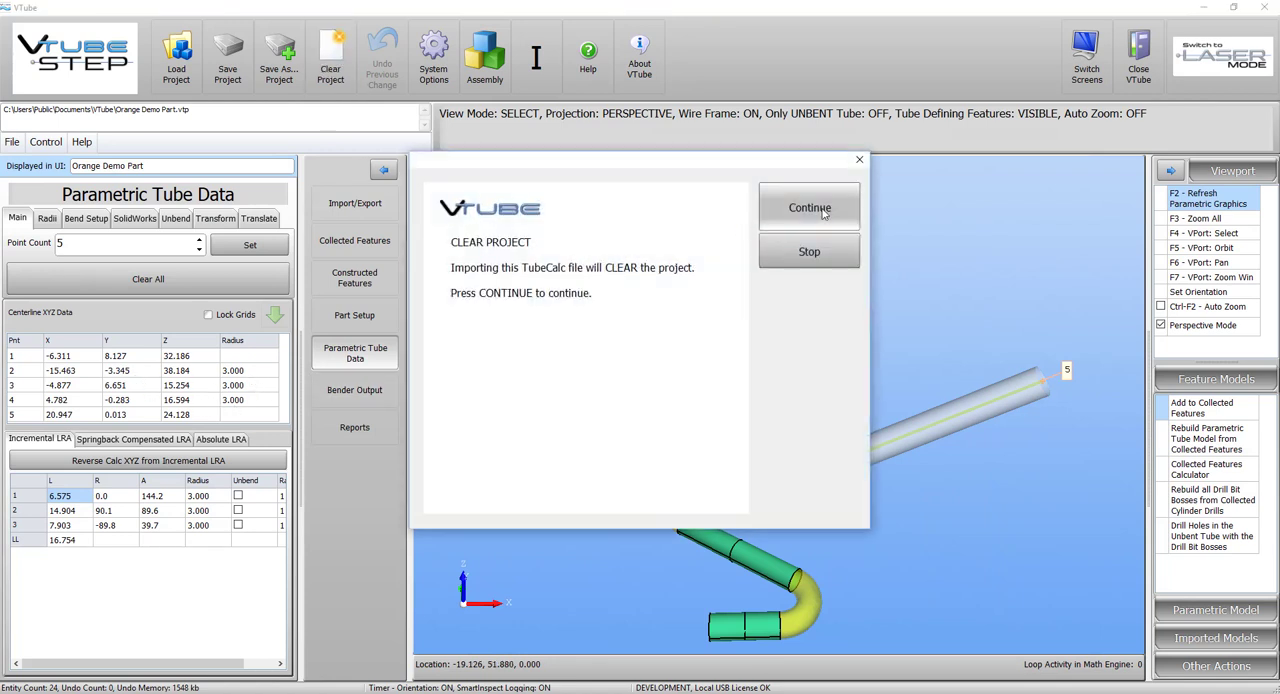
left_click(823, 212)
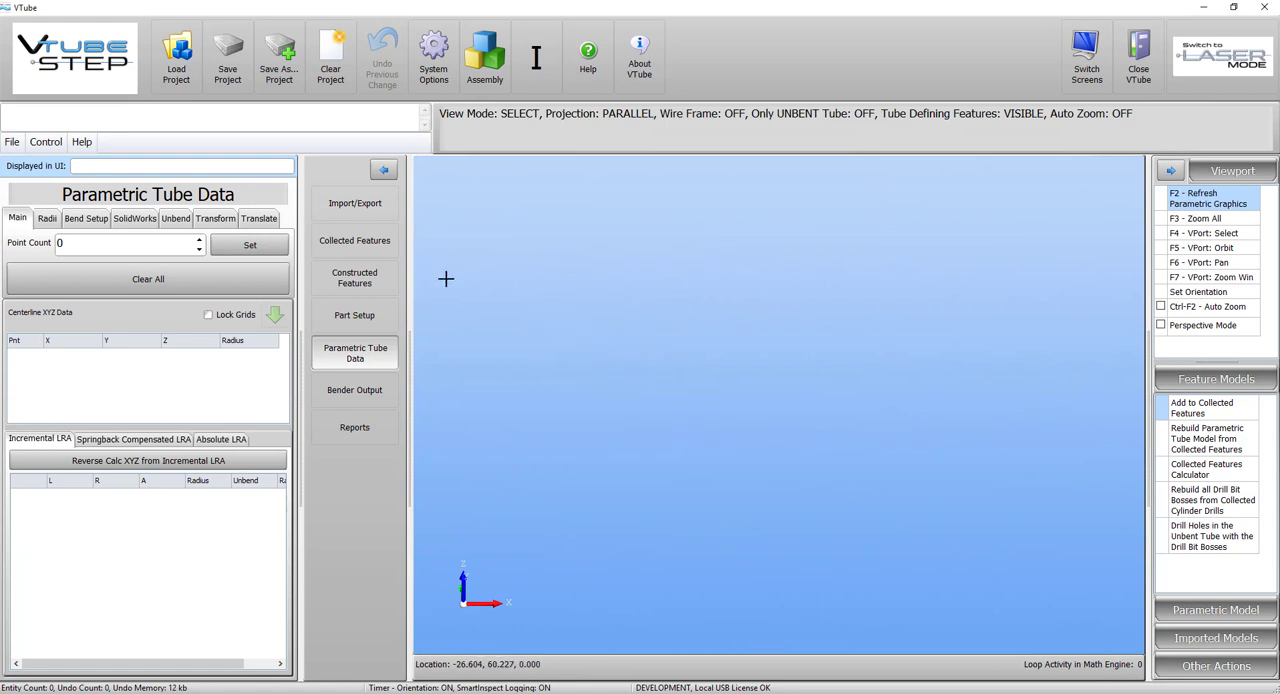
Import the STEP file (SAT)PART 1 FULL_SURFACE SWEEP WITH SEGMENTS.STP from the VTube\Unibend Video folder.
left_click(354, 203)
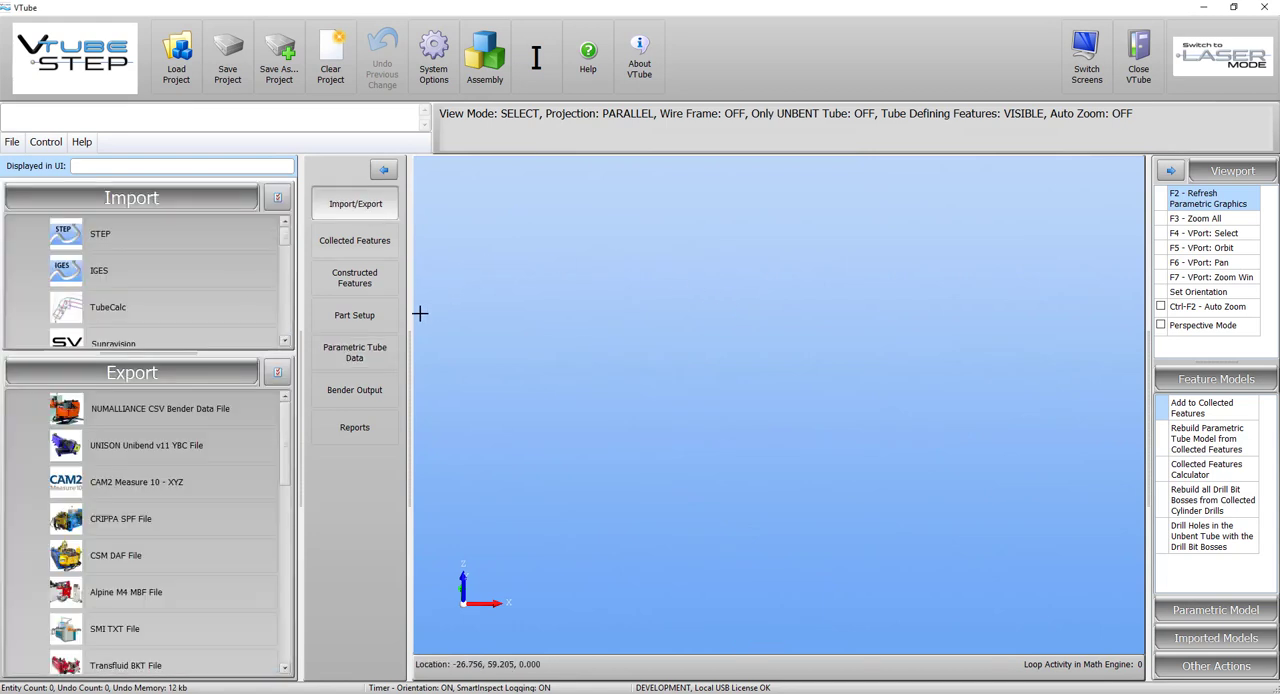
left_click(143, 238)
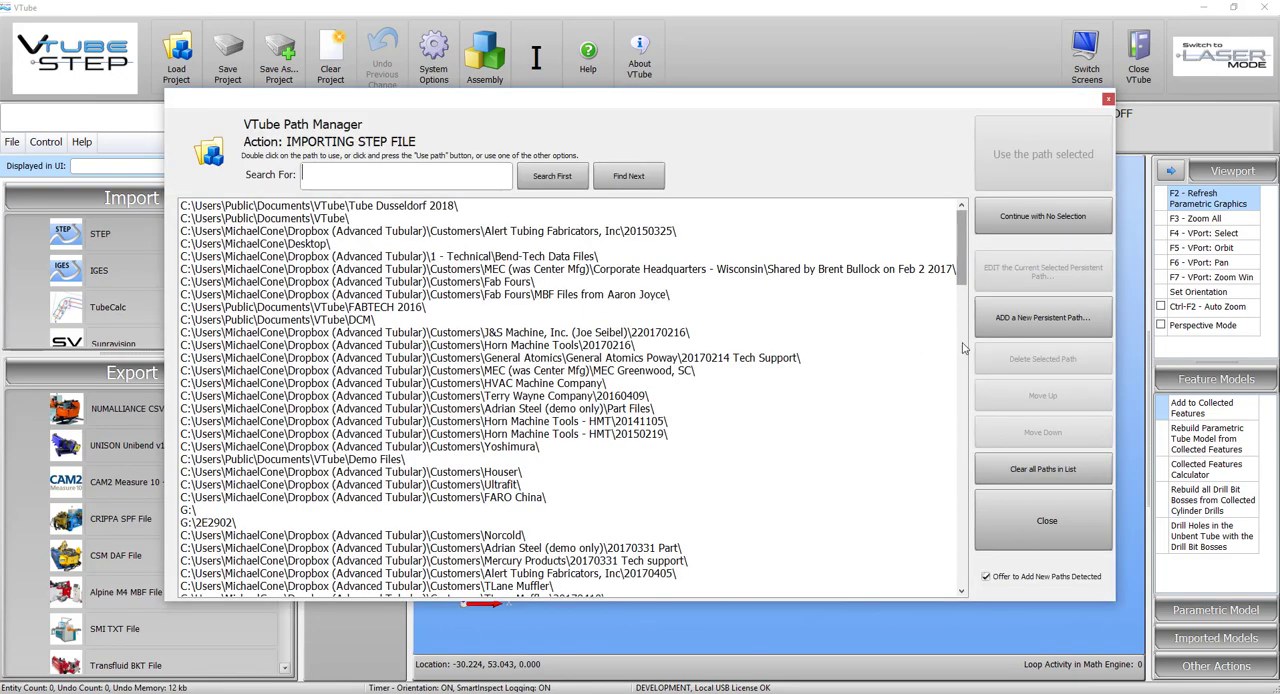
left_click_drag(963, 348, 962, 575)
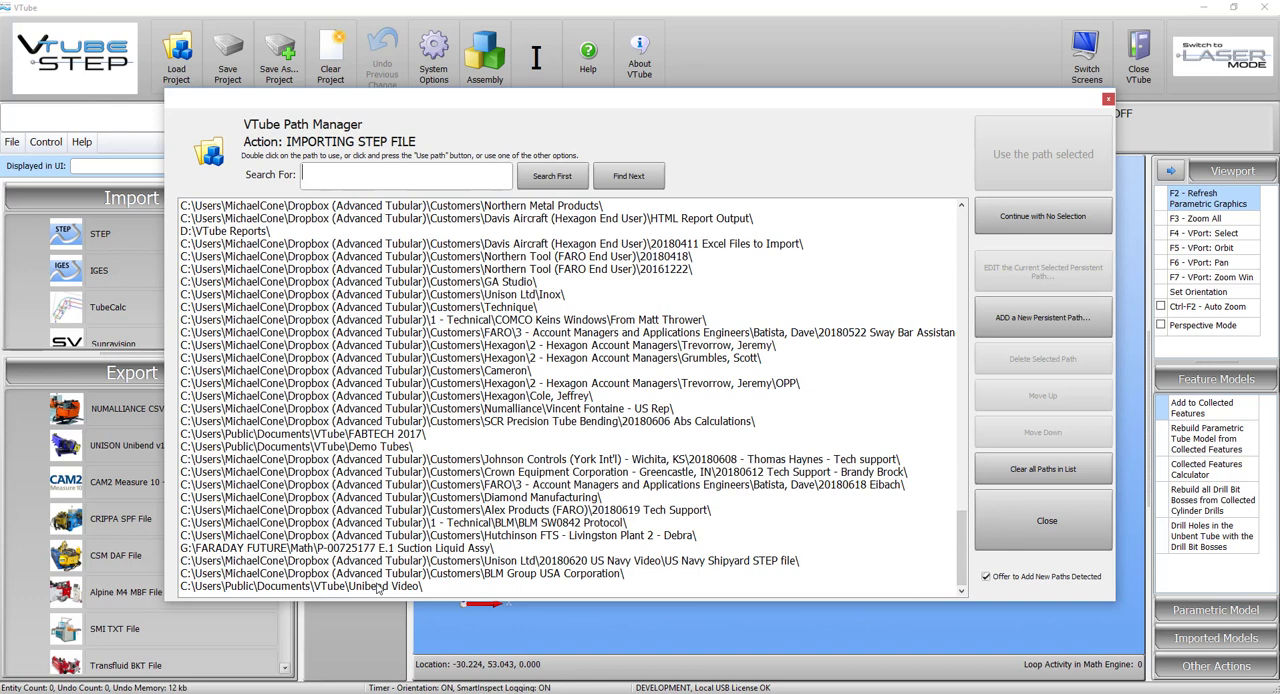
double_click(378, 588)
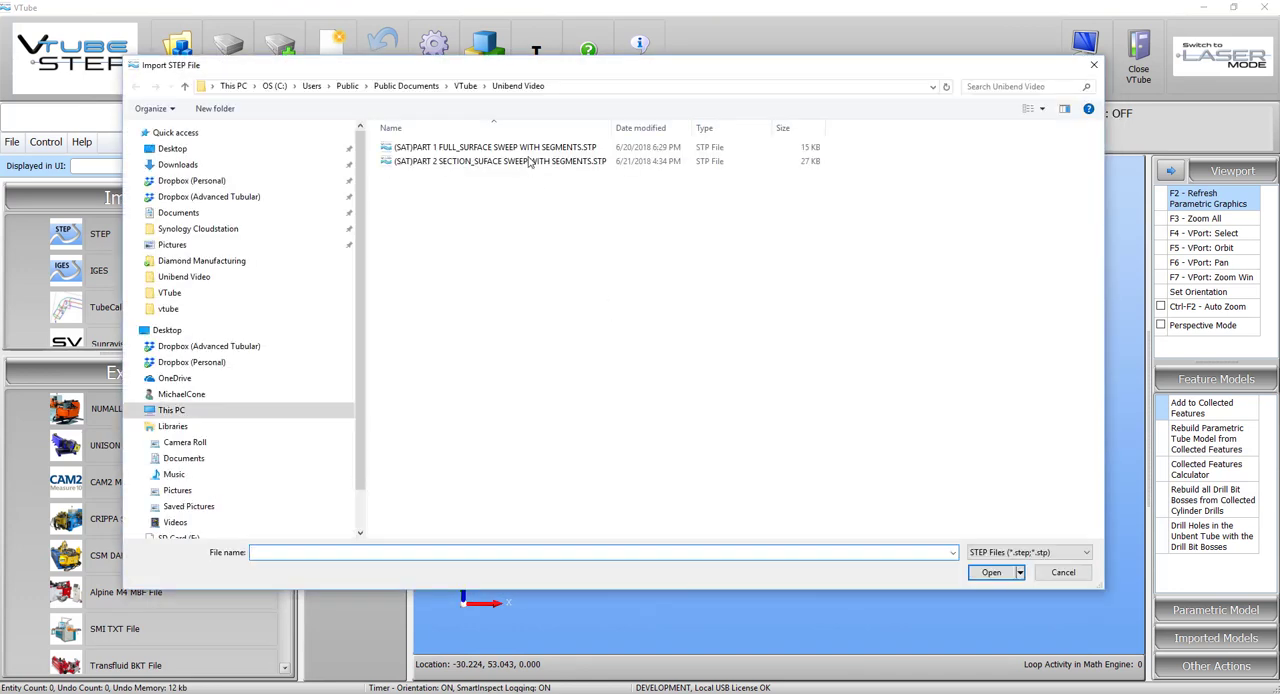
left_click(527, 149)
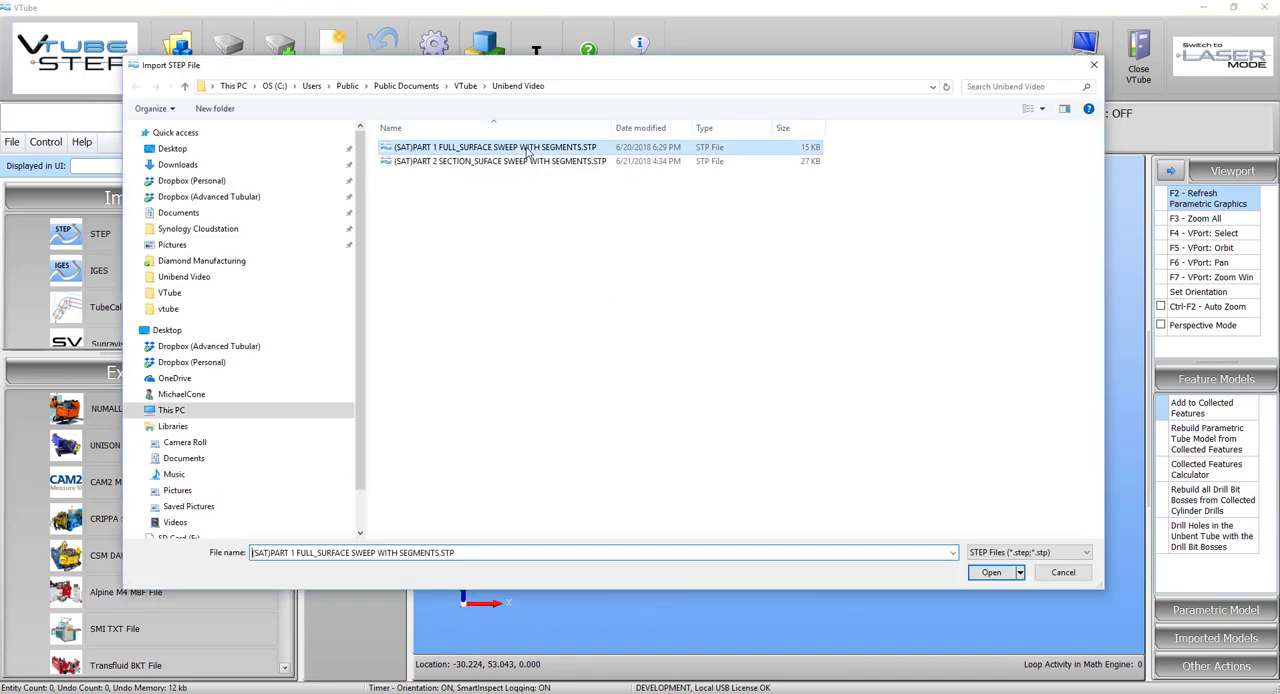
double_click(527, 150)
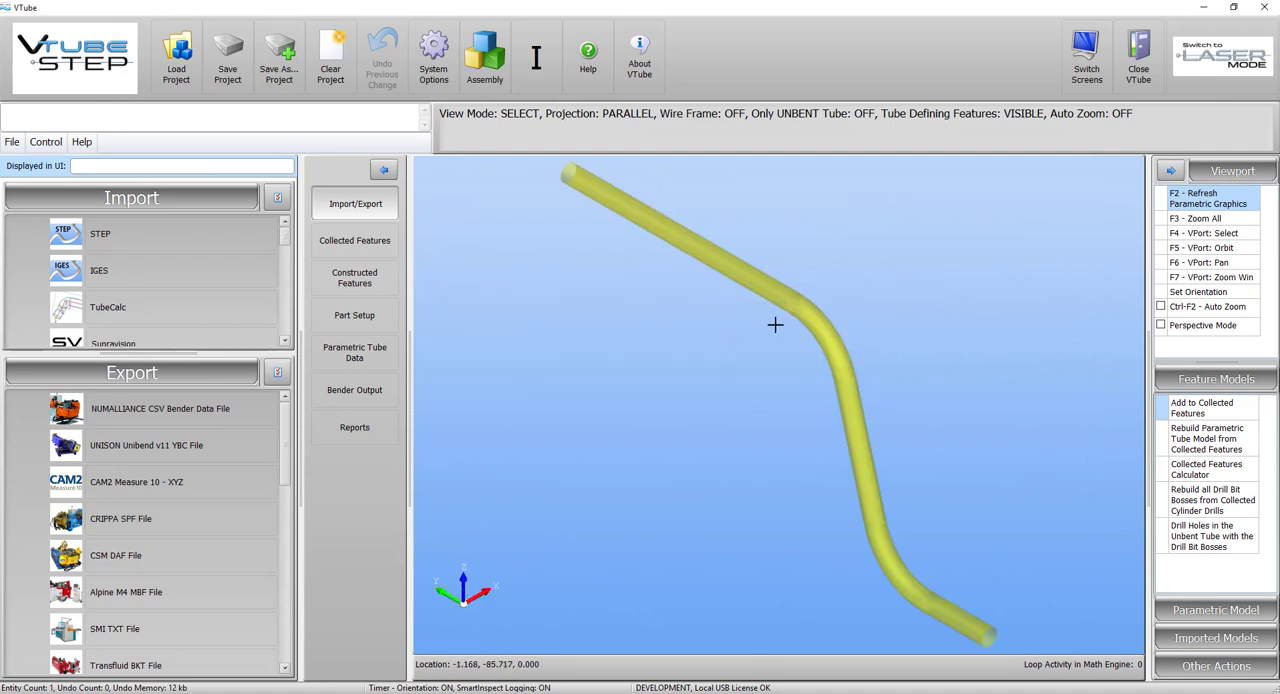
Collect the imported tube's three straight cylinder surfaces as straights 1 to 3, starting at the lower end, and rebuild the parametric tube from them.
key("F5")
left_click_drag(739, 433, 817, 373)
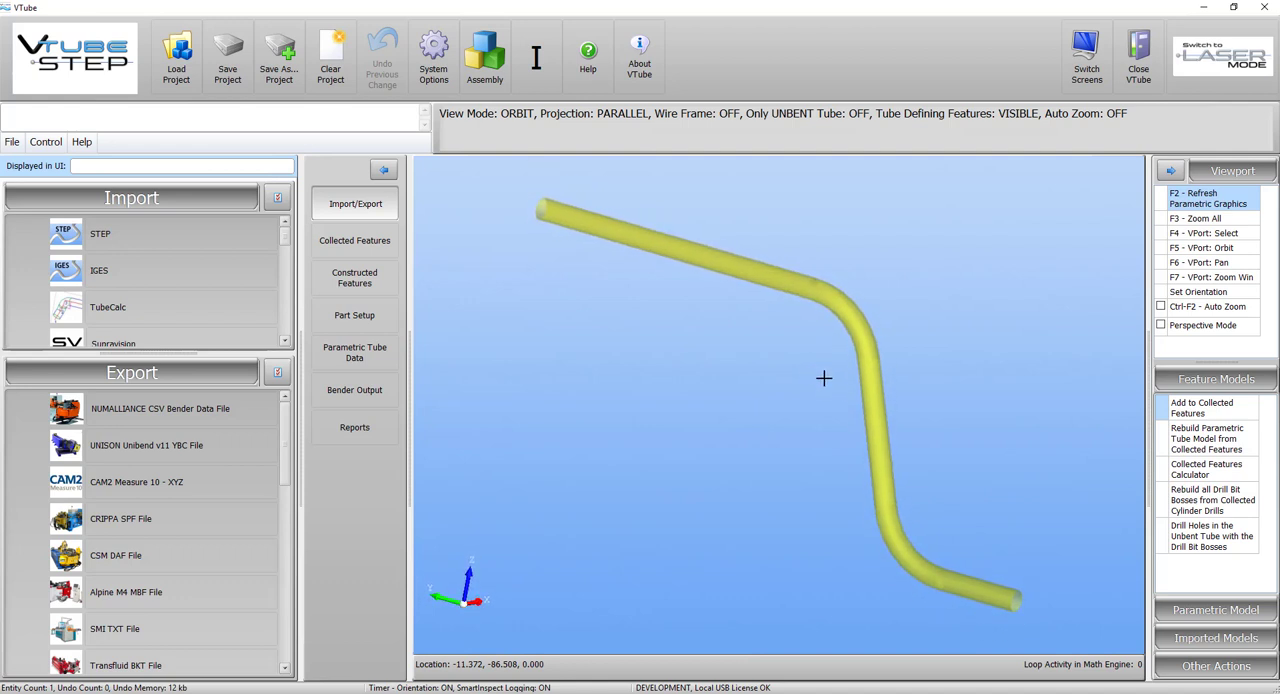
left_click_drag(991, 448, 1110, 428)
left_click(1197, 408)
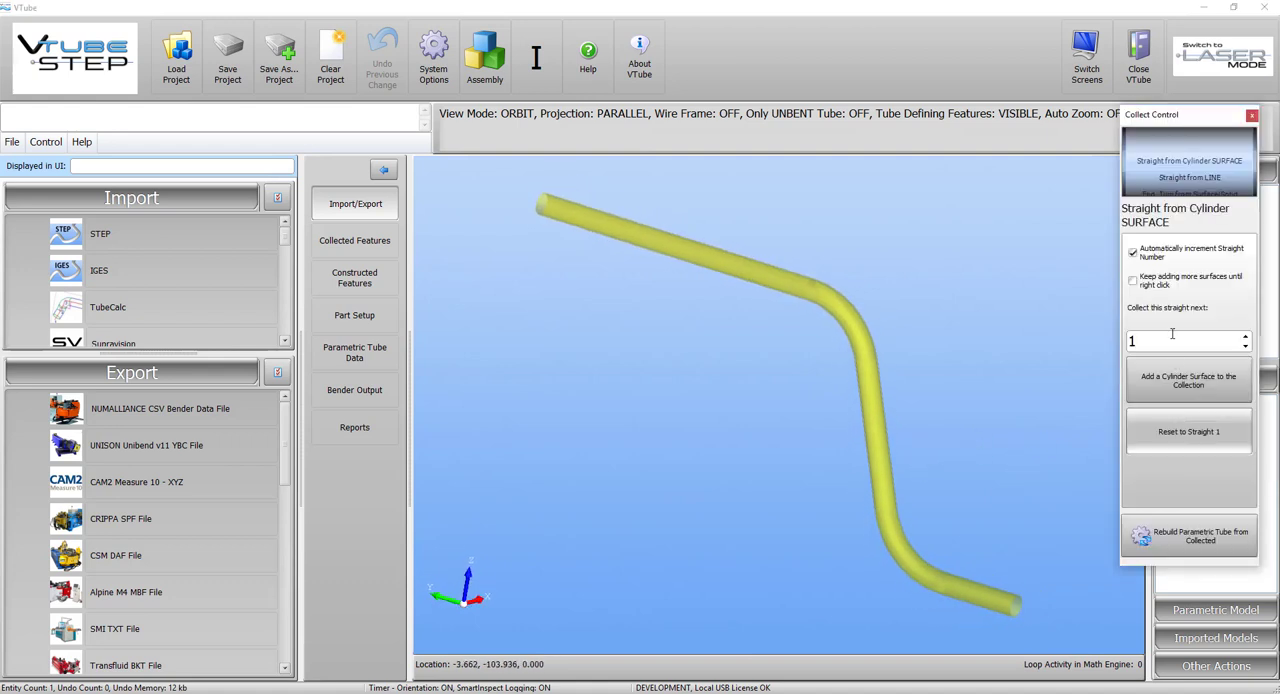
left_click(1190, 378)
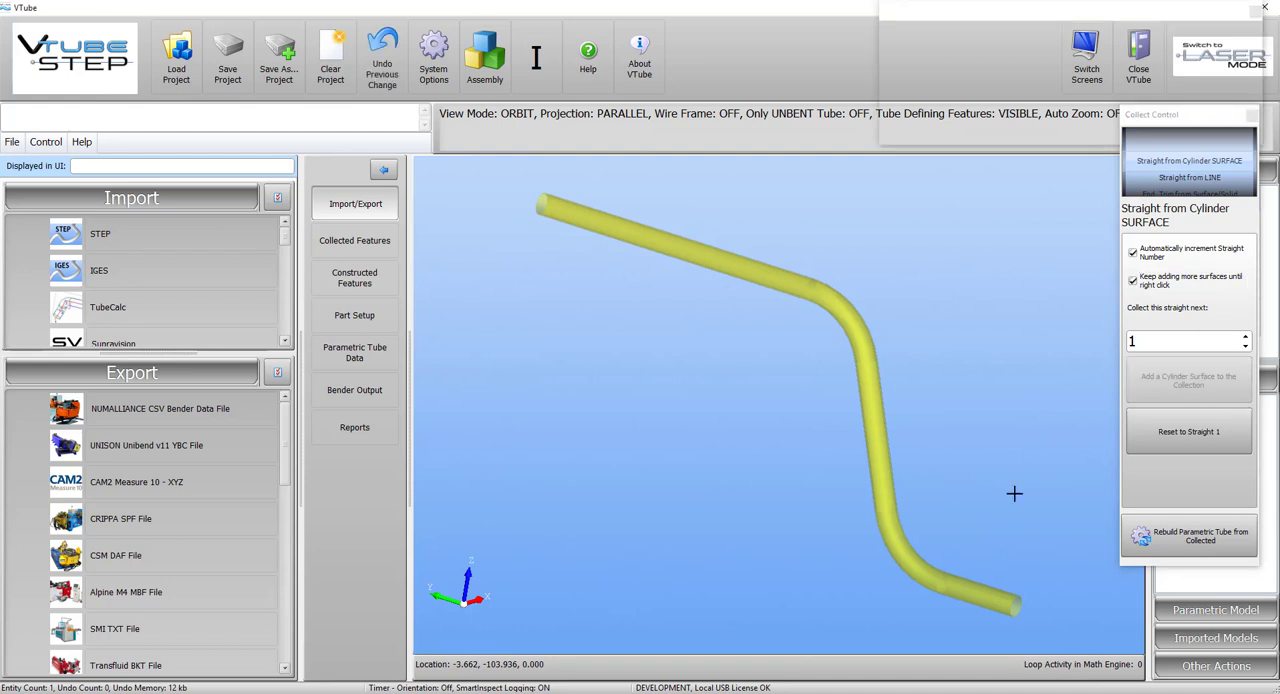
left_click(1005, 598)
left_click(875, 457)
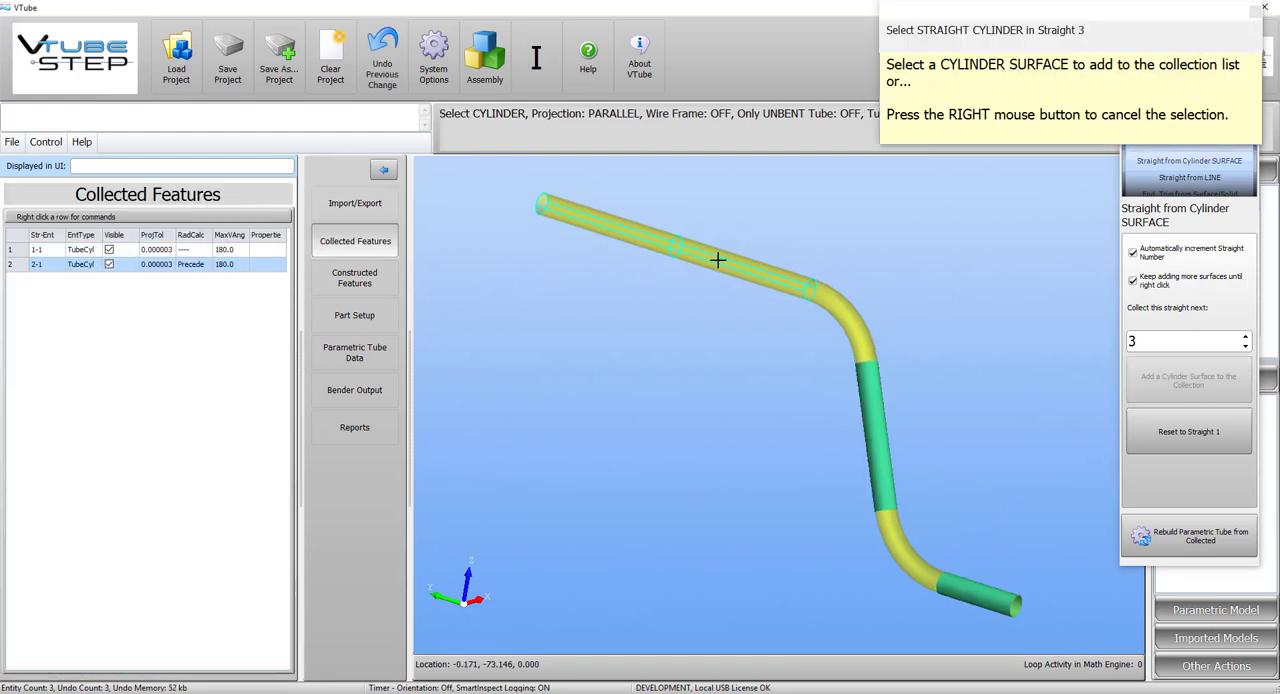
left_click(717, 261)
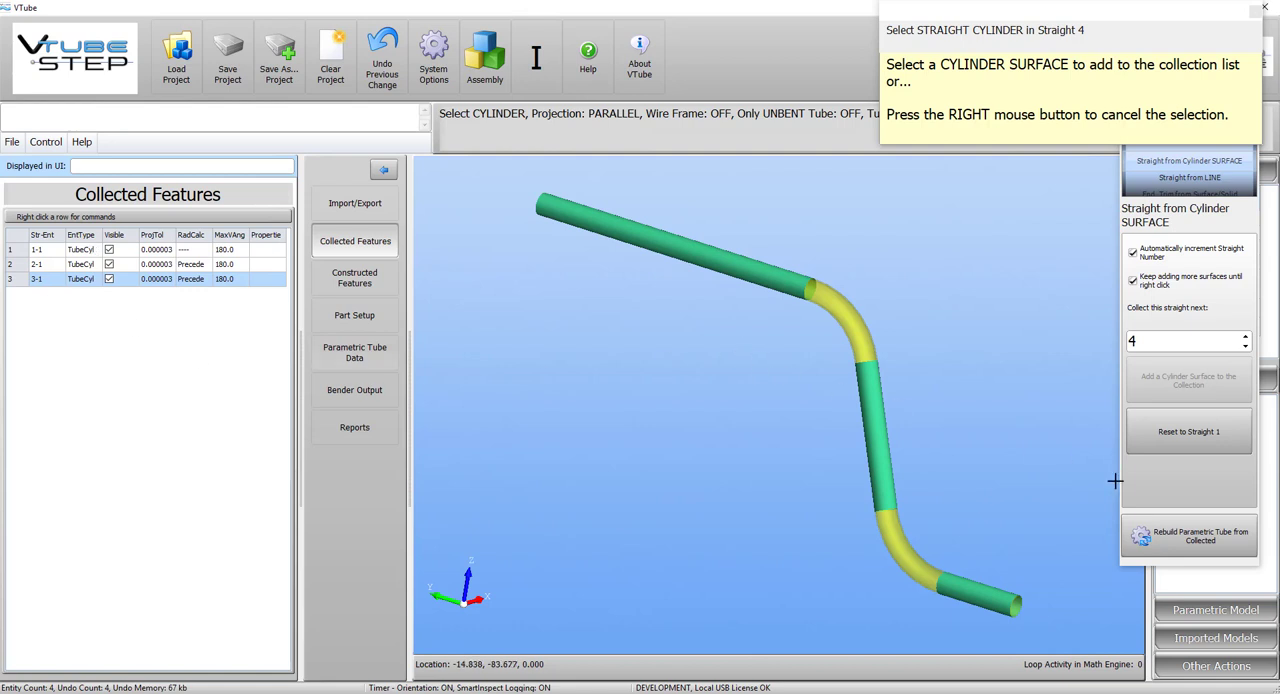
right_click(975, 410)
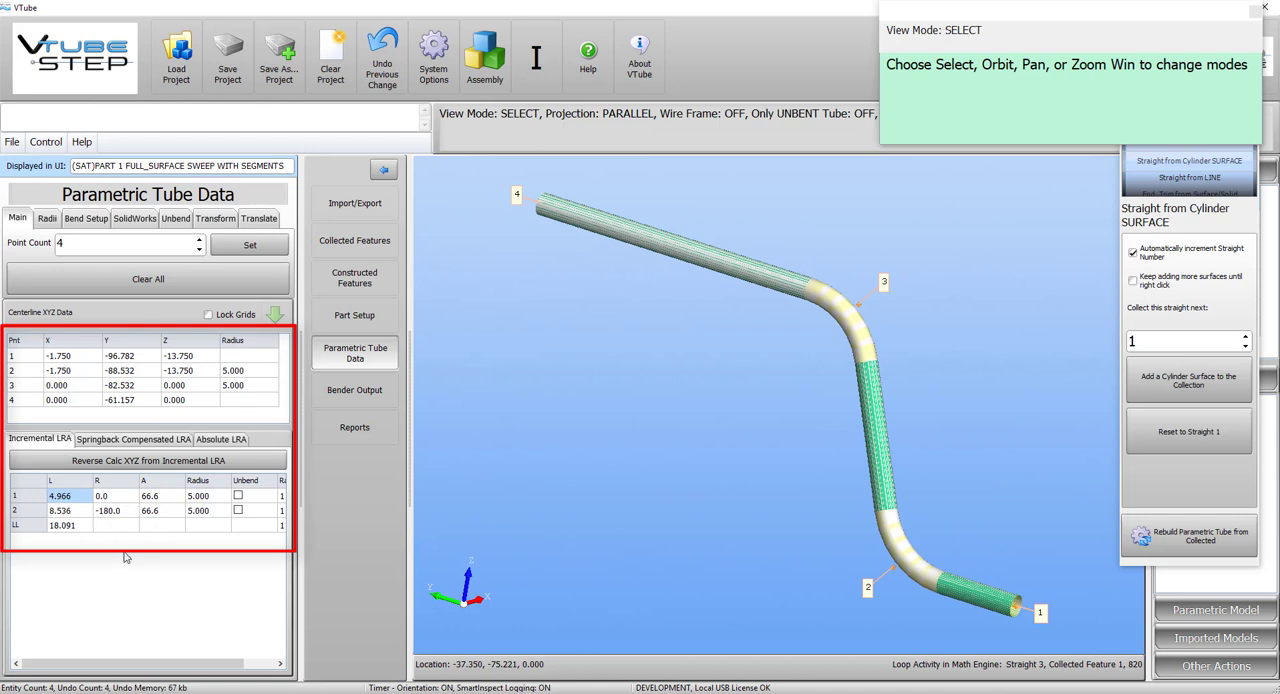
Send the rebuilt tube to bender number 1 and bring up Unibend Office.
left_click(366, 391)
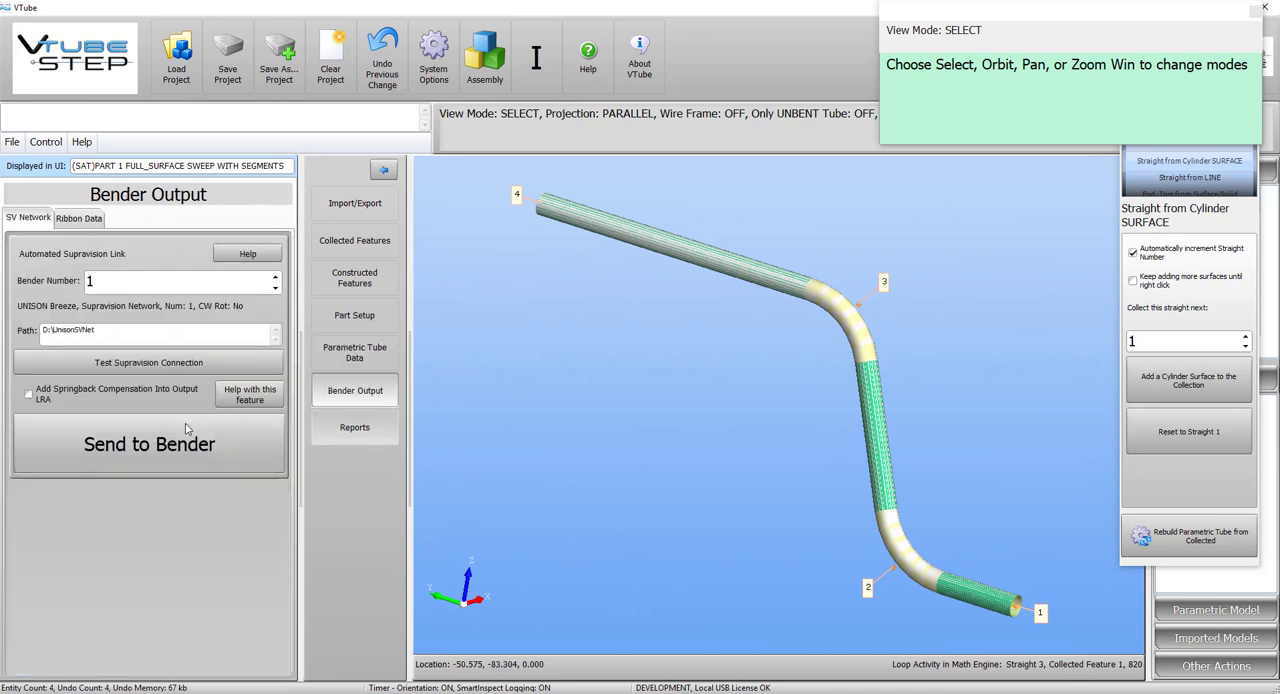
left_click(247, 447)
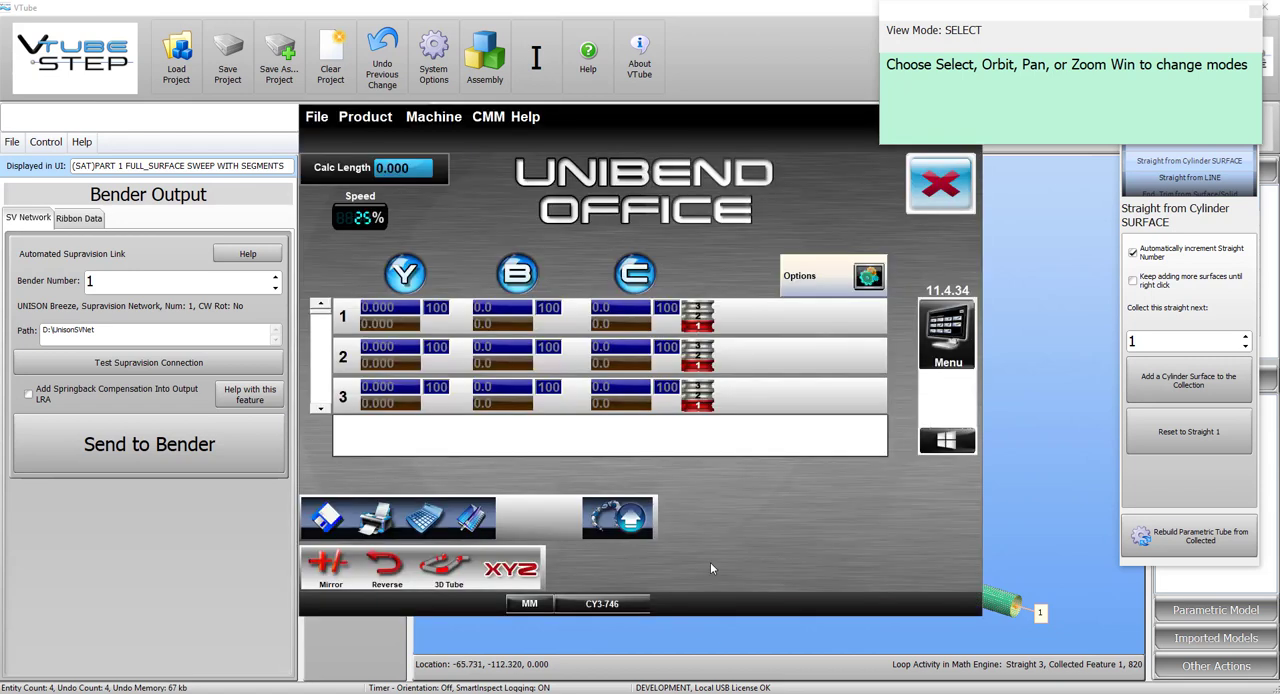
Check the CMM measuring interface options and the tooling setup in Unibend Office.
left_click(490, 116)
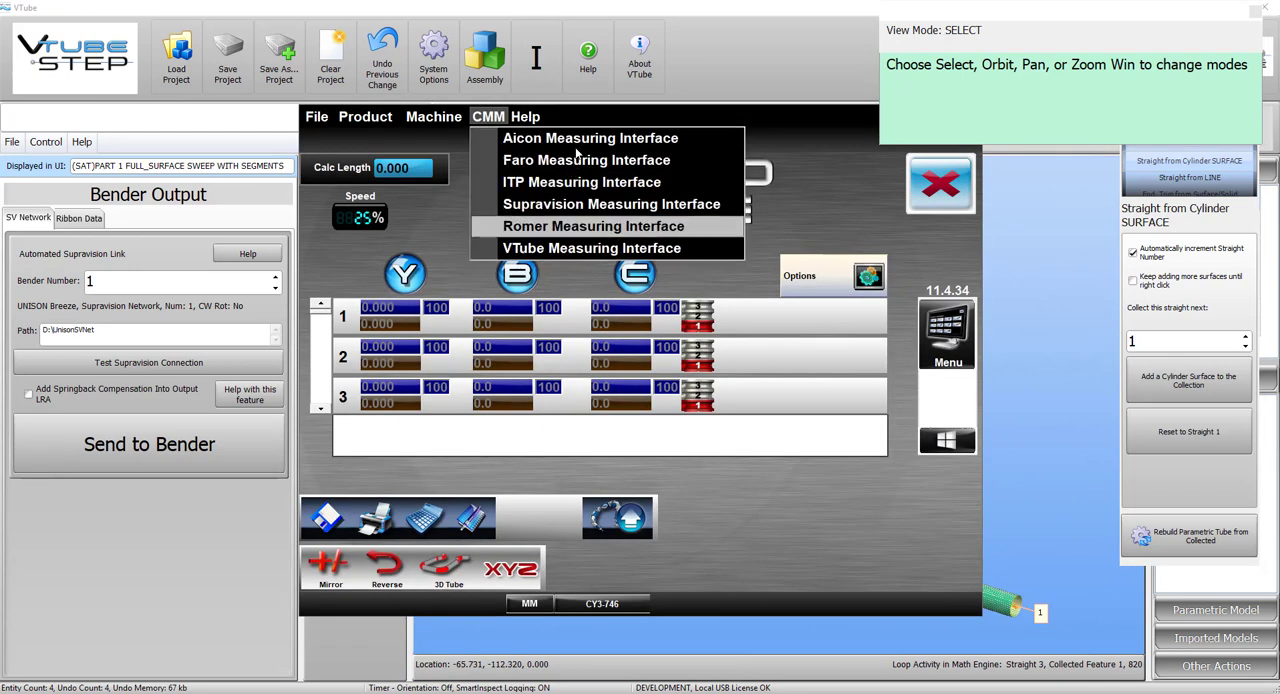
left_click(590, 117)
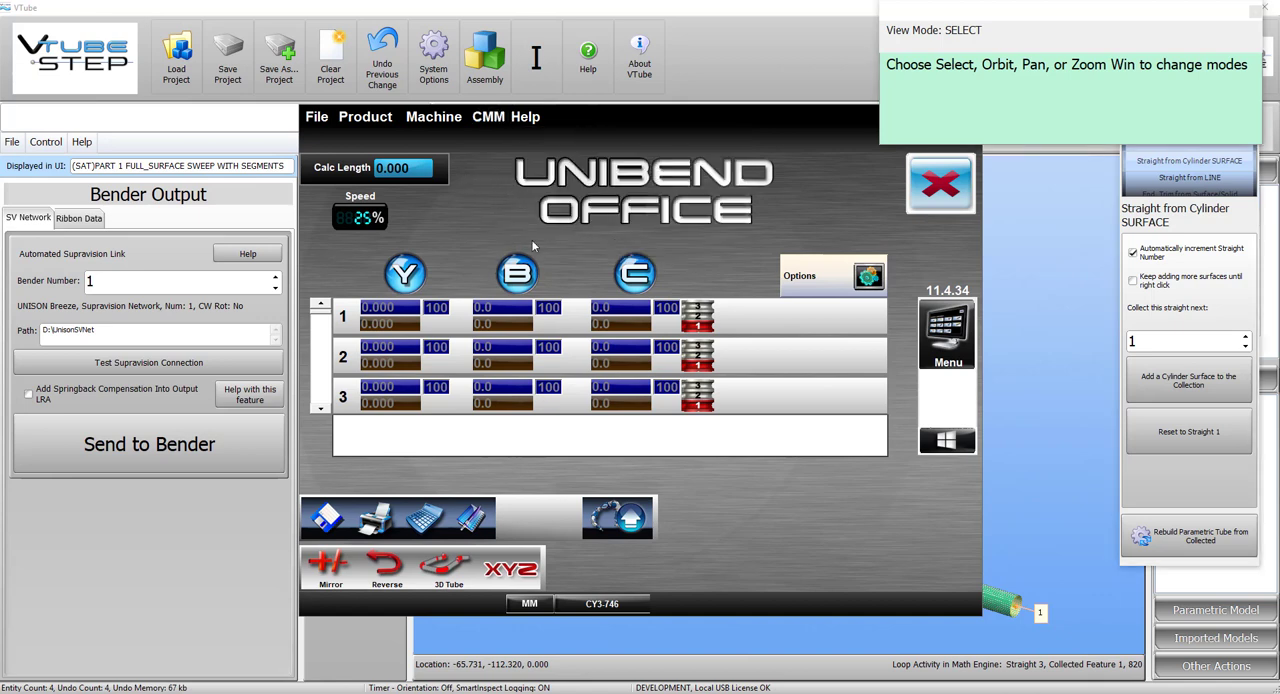
left_click(926, 341)
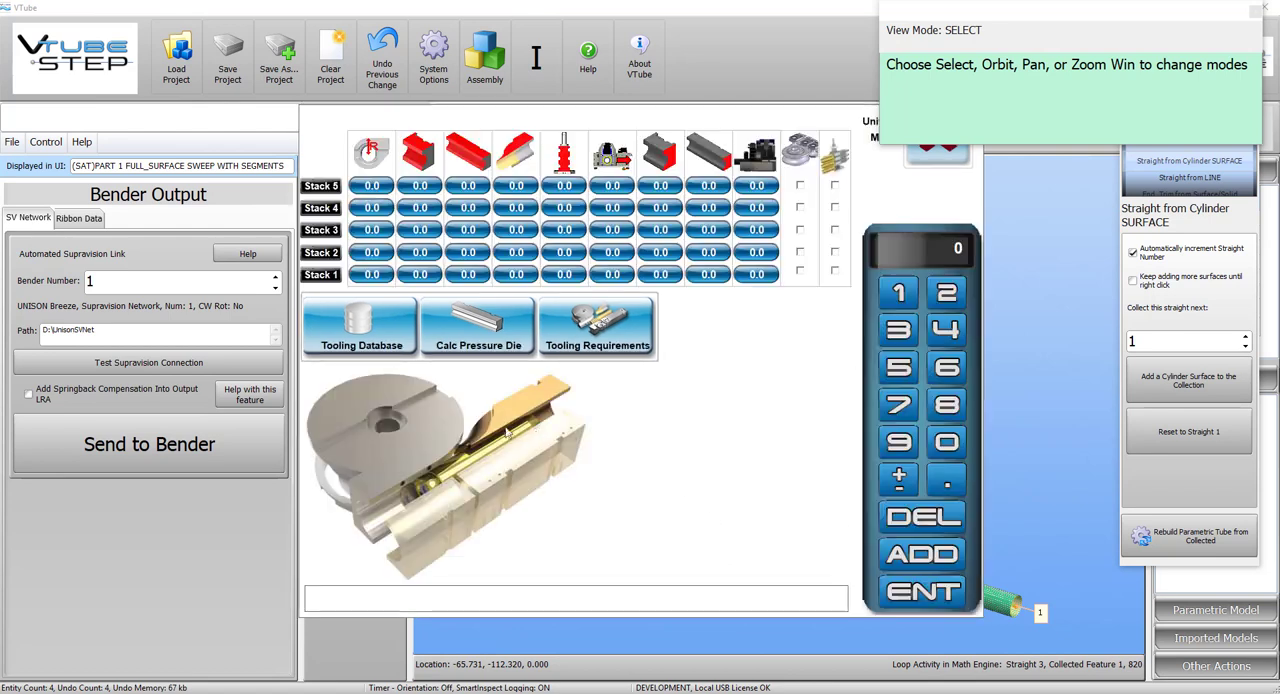
left_click(938, 160)
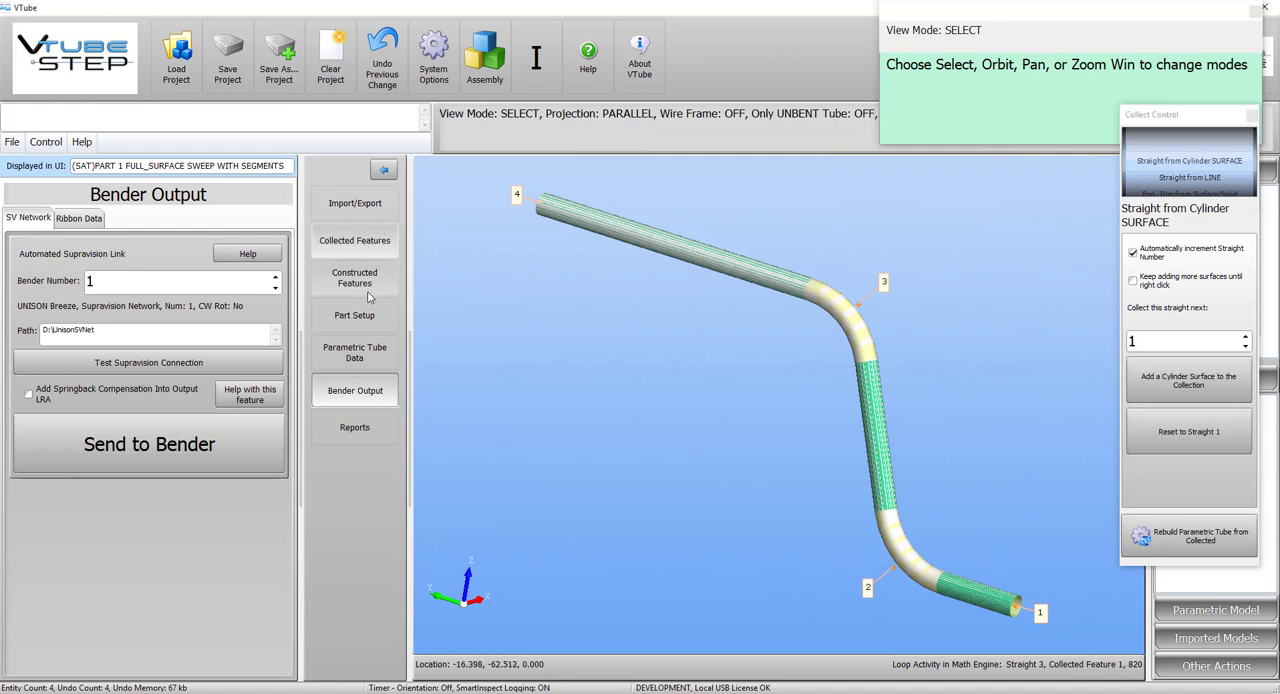
Review the tube's part setup values, including diameter and default radius, and its parametric XYZ and LRA data.
left_click(370, 320)
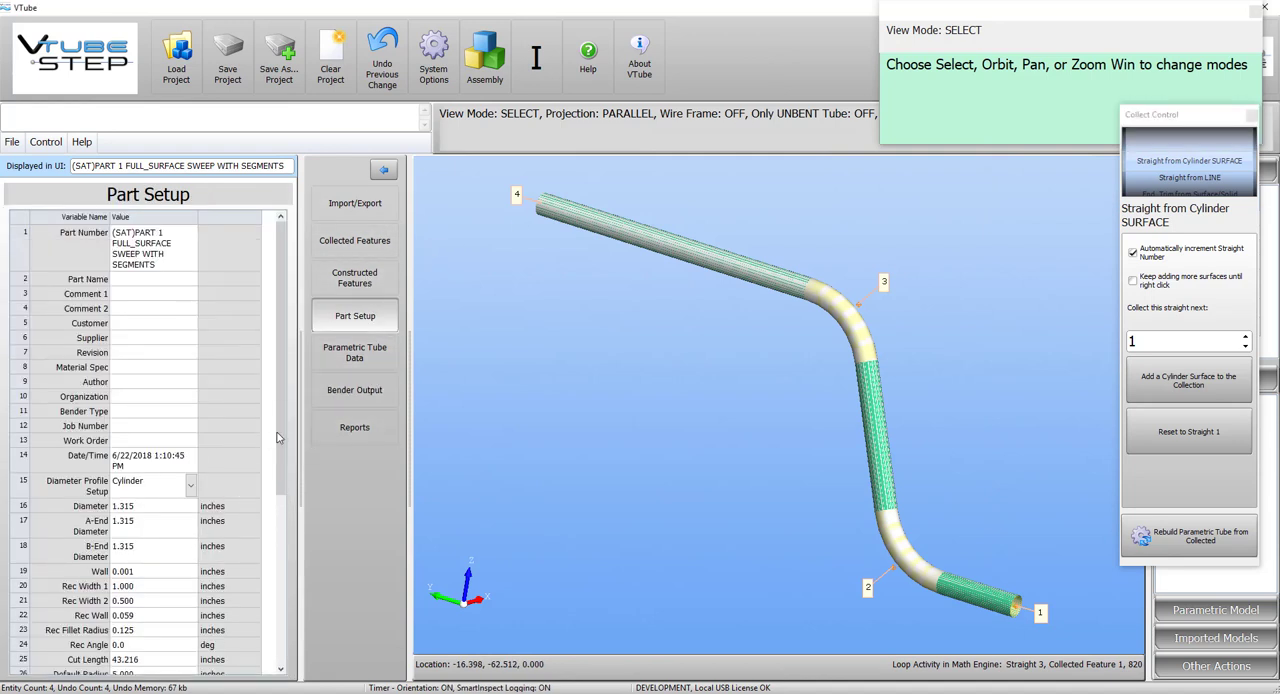
scroll(170, 450, "down", 2)
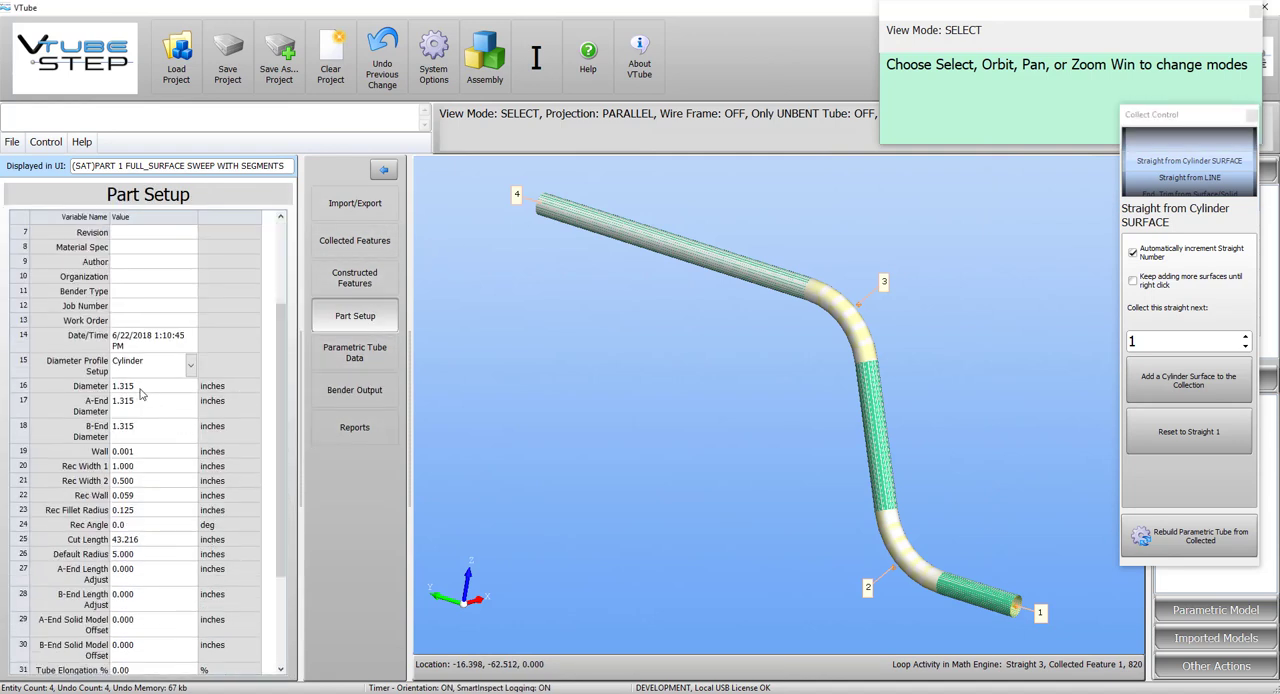
scroll(150, 396, "down", 1)
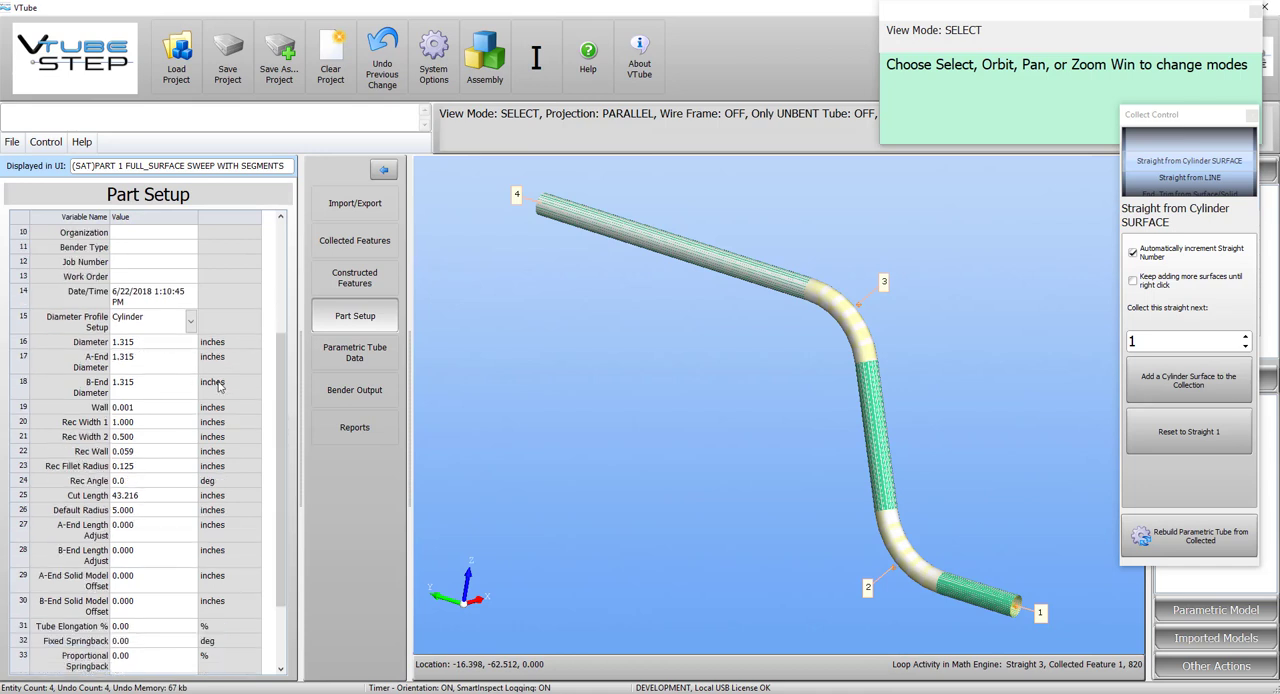
left_click_drag(279, 395, 280, 443)
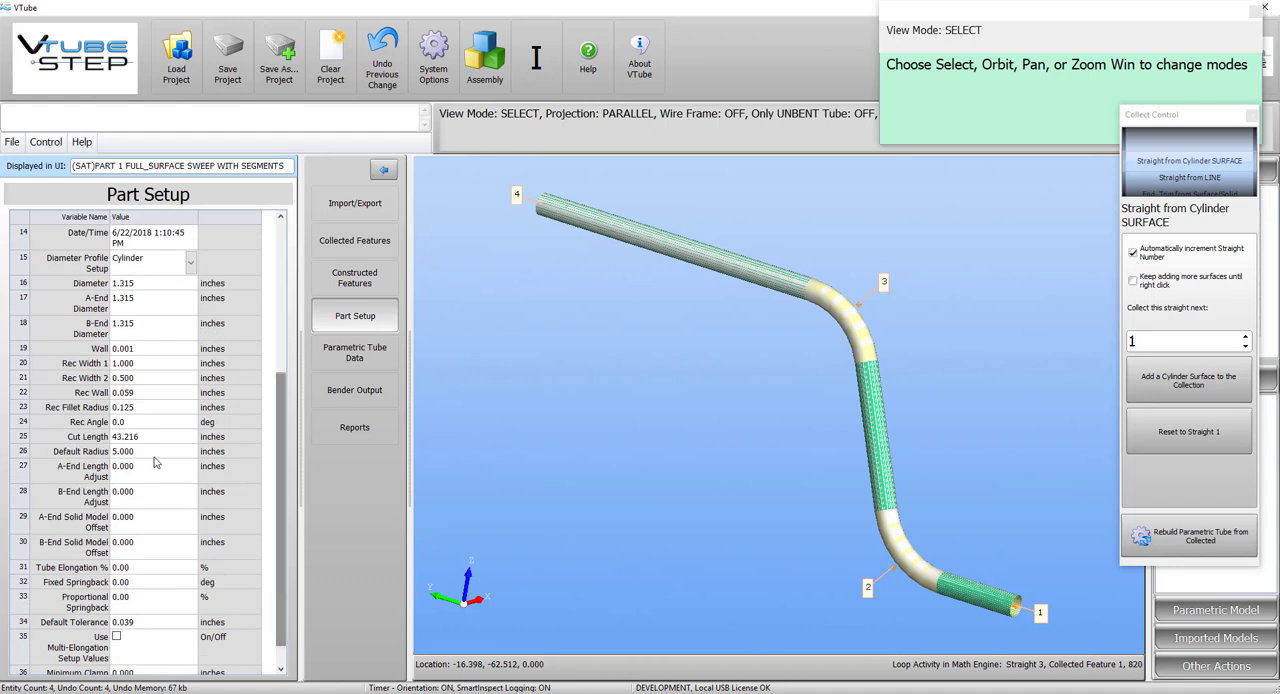
left_click(366, 356)
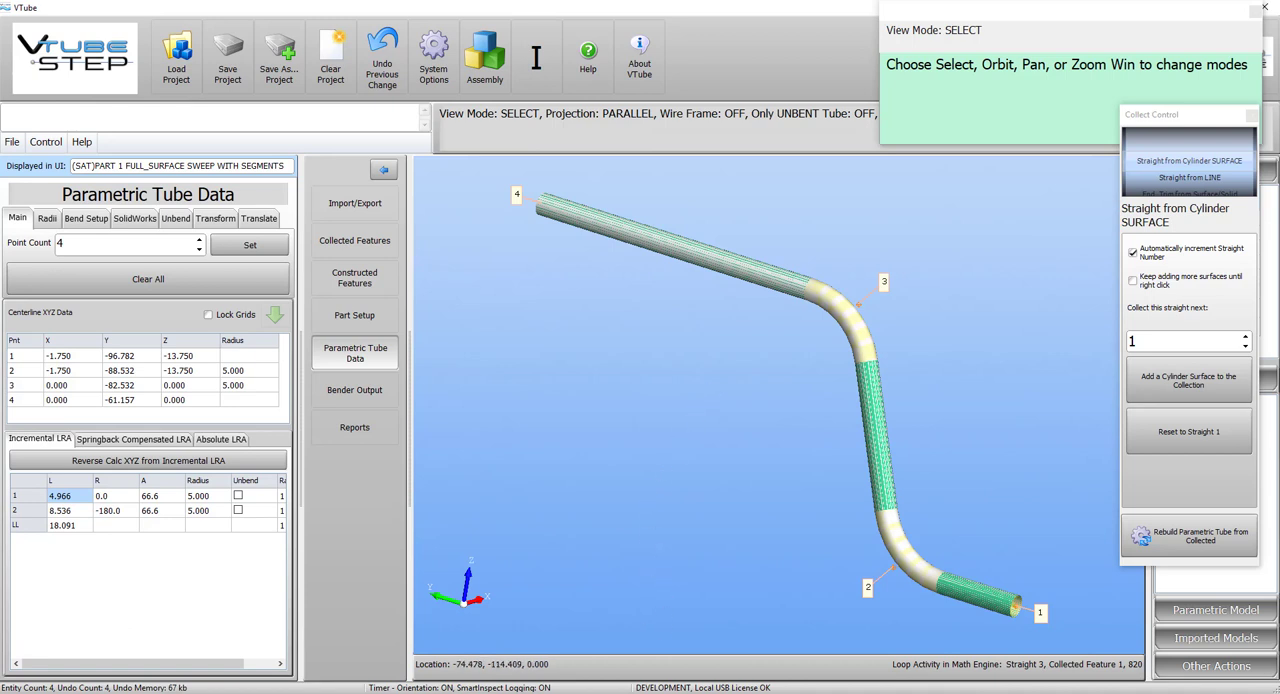
Switch to Unibend Office and open the setup part file SETUP PIPE 1 x 5 clr.YBC from the C drive.
left_click(648, 692)
left_click(928, 162)
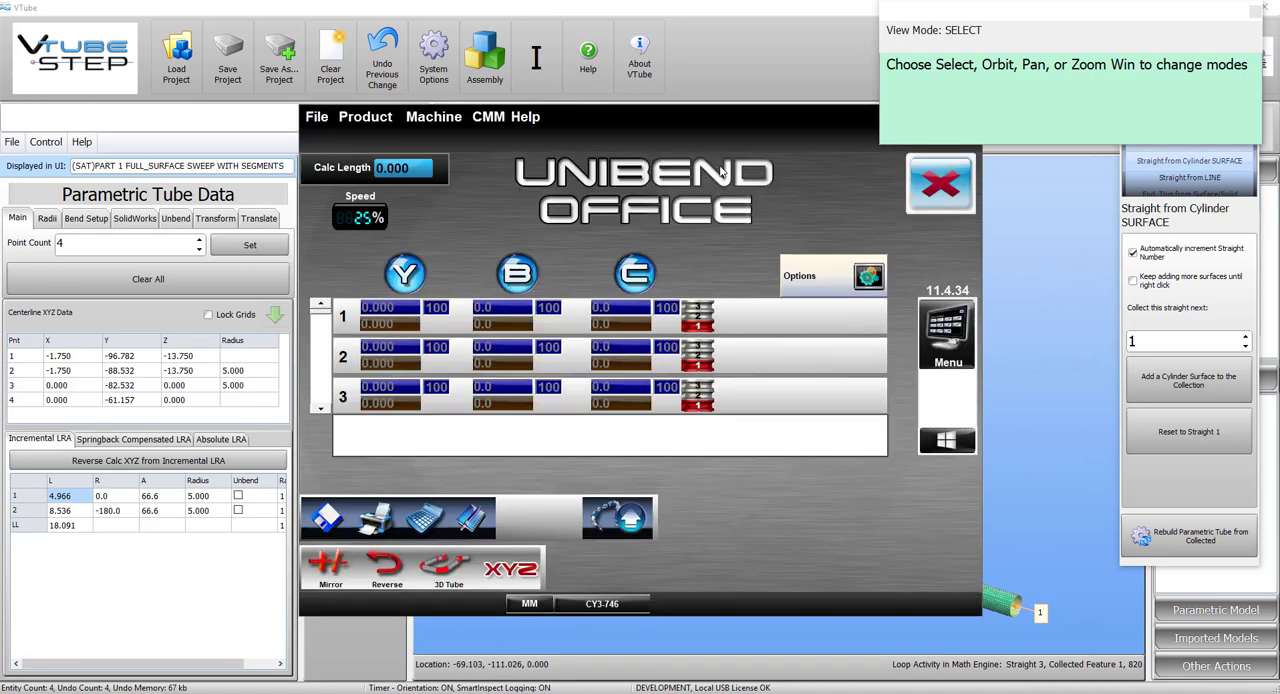
left_click(316, 116)
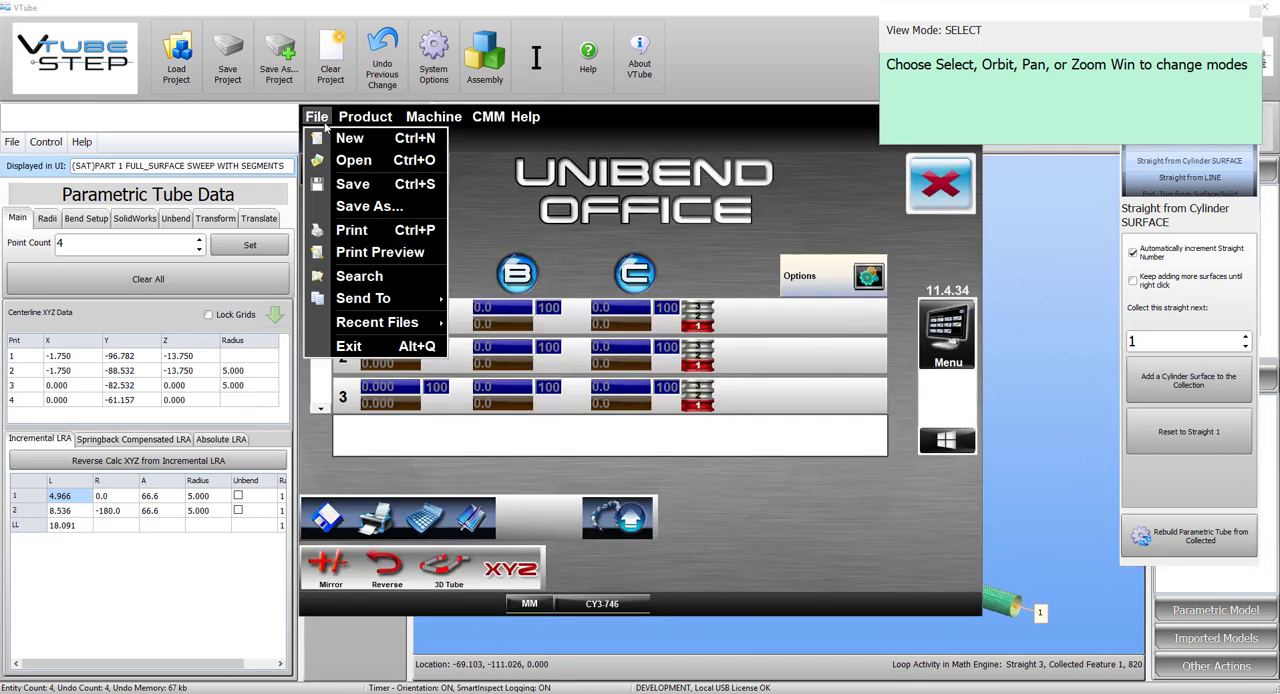
left_click(357, 158)
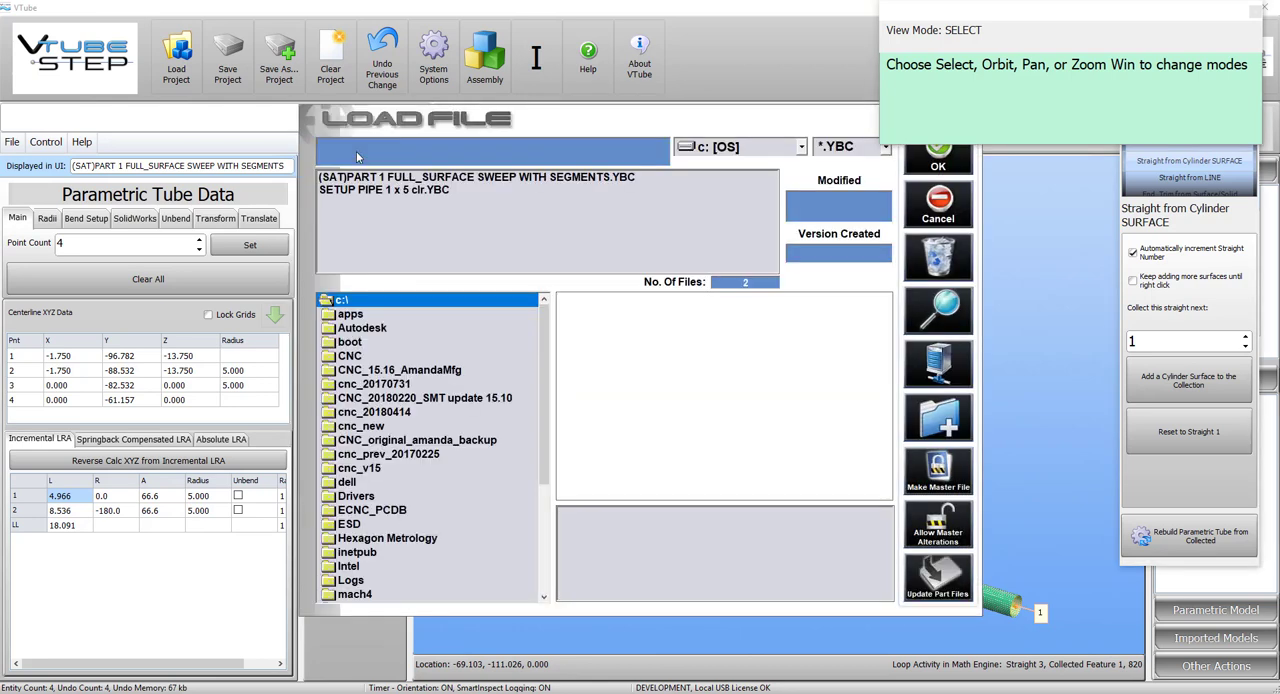
left_click(400, 190)
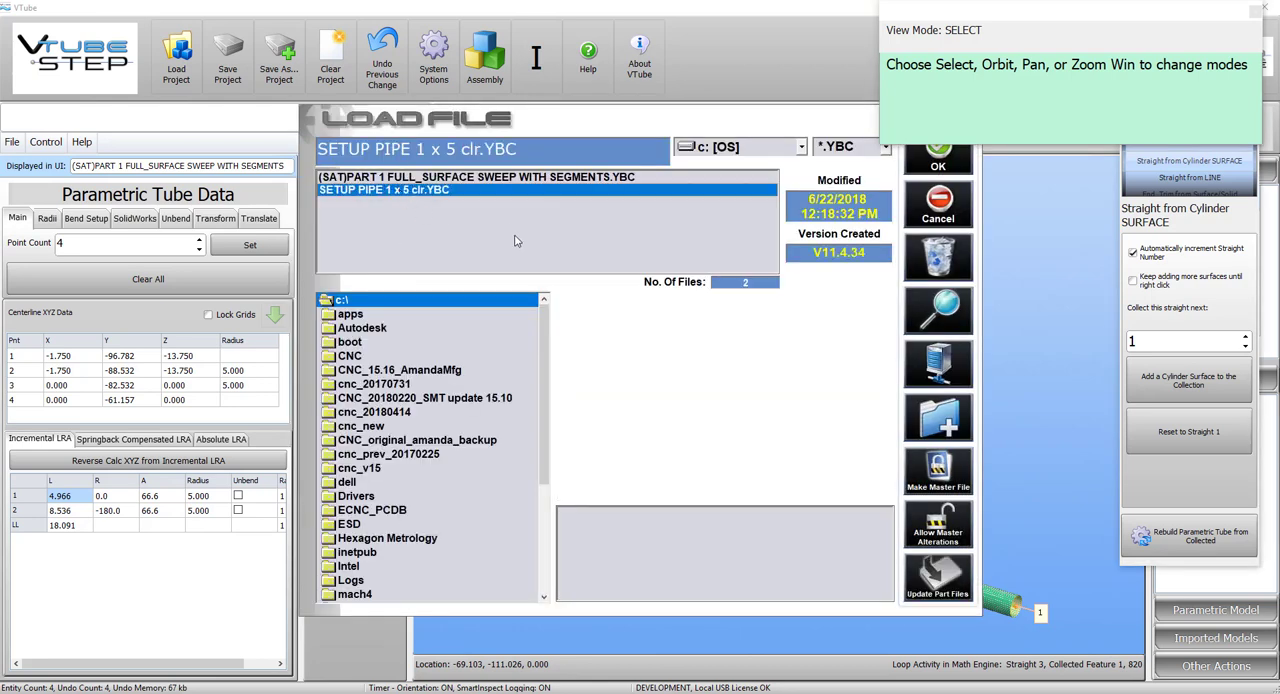
left_click(938, 163)
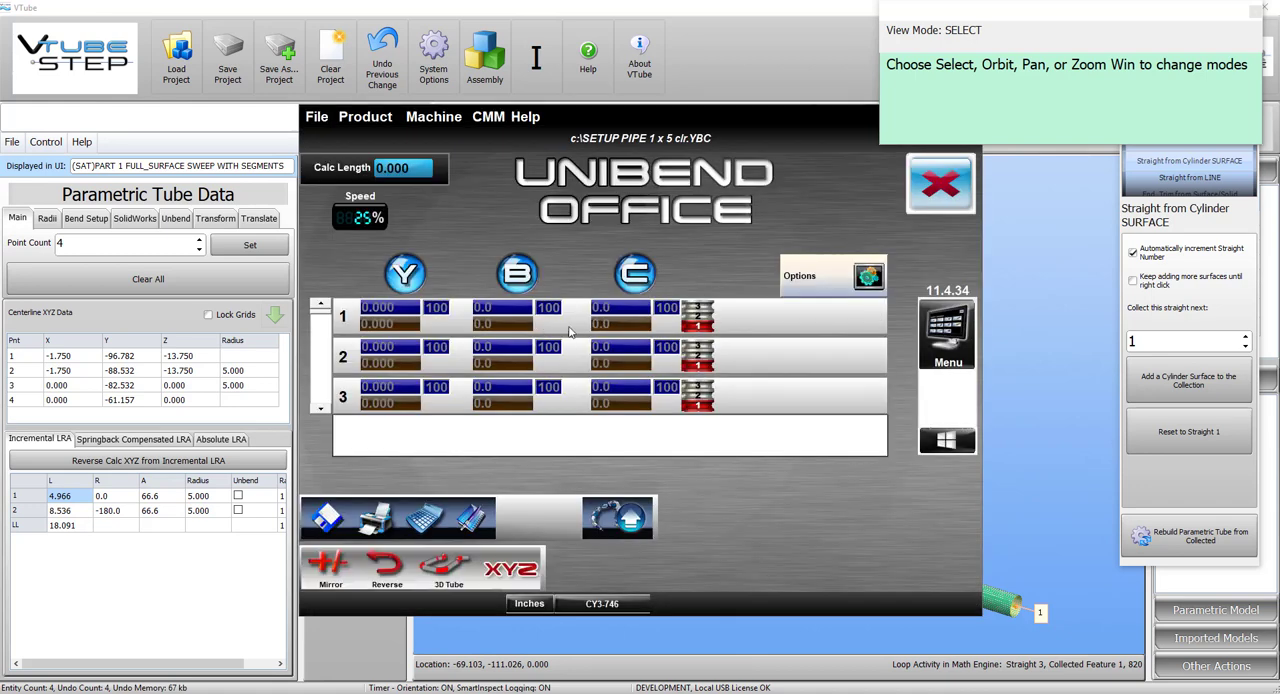
Check the opened part's tooling stack and tube dimensions, then return to the main bend data.
left_click(948, 330)
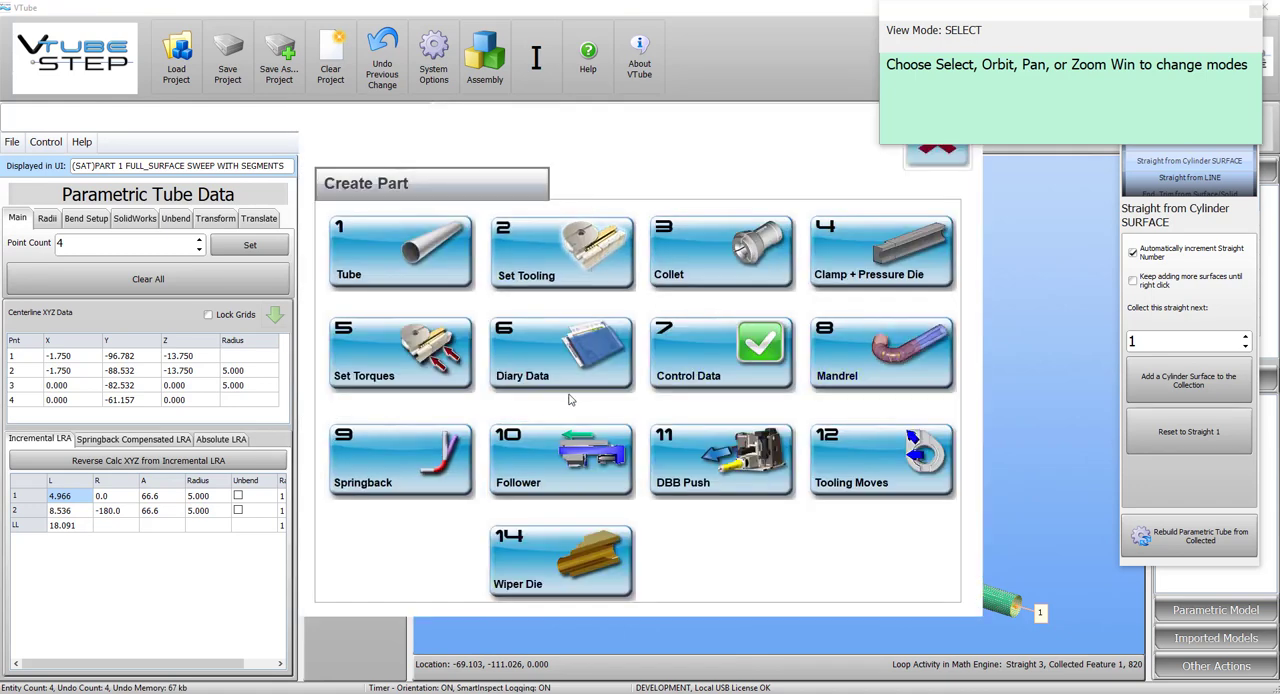
left_click(571, 430)
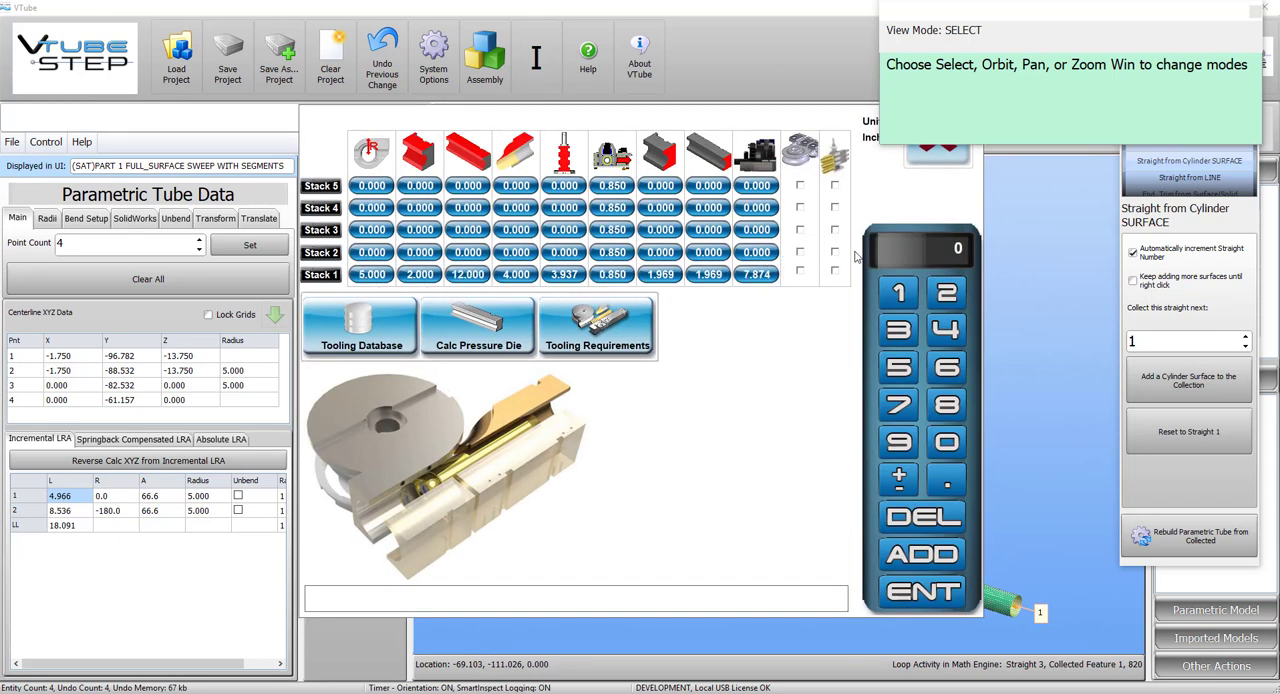
left_click(940, 158)
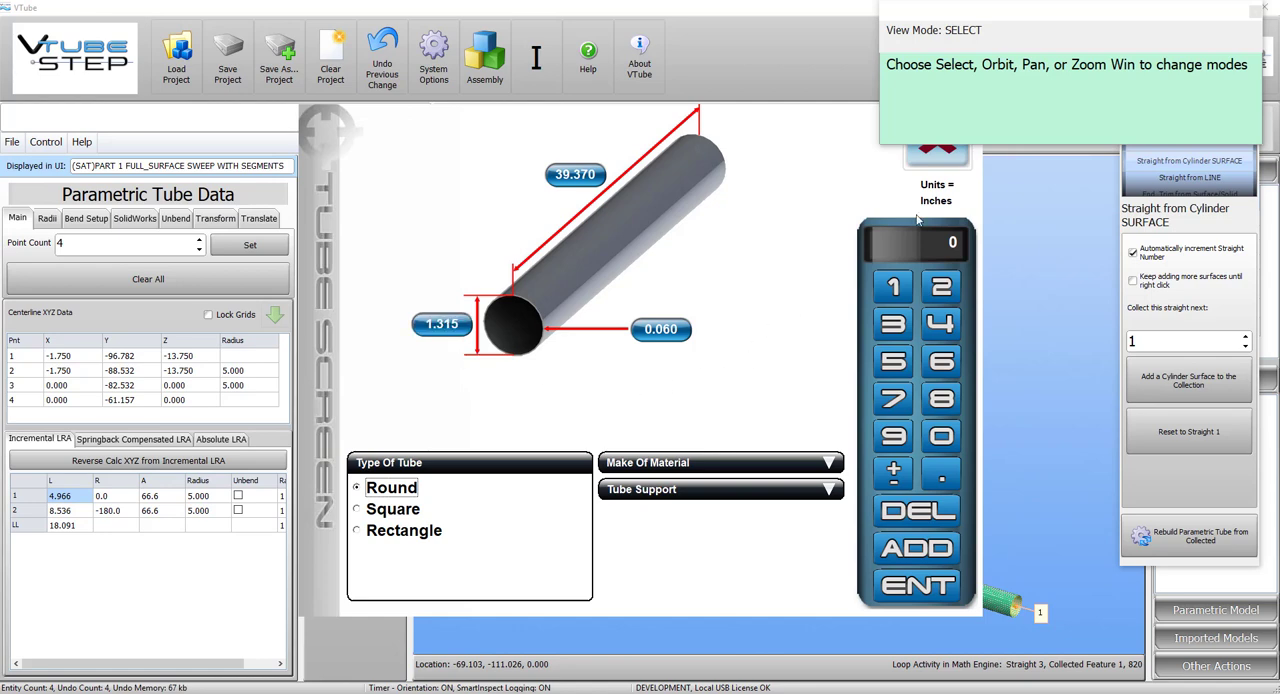
left_click(940, 155)
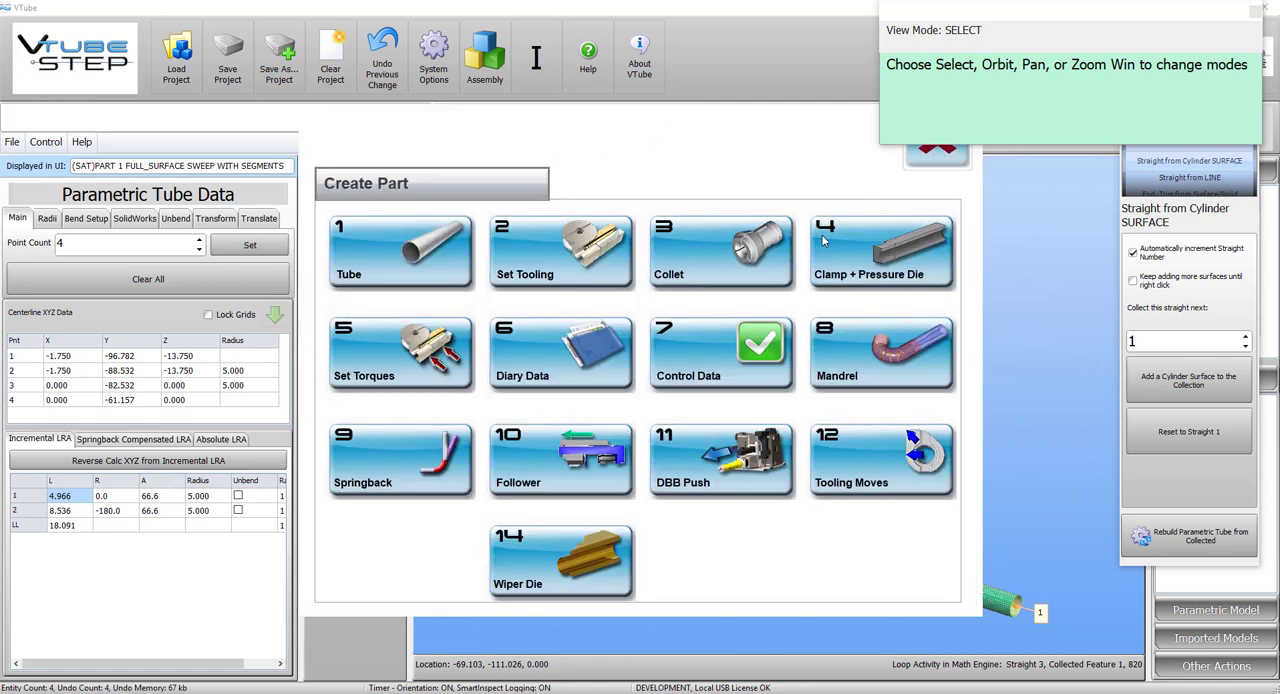
left_click(940, 156)
Read the nominals from SVFILE01.S2B through the VTube Measuring Interface and accept the (SAT)PART 1 FULL_SURFACE SWEEP WITH SEGMENTS part.
left_click(488, 116)
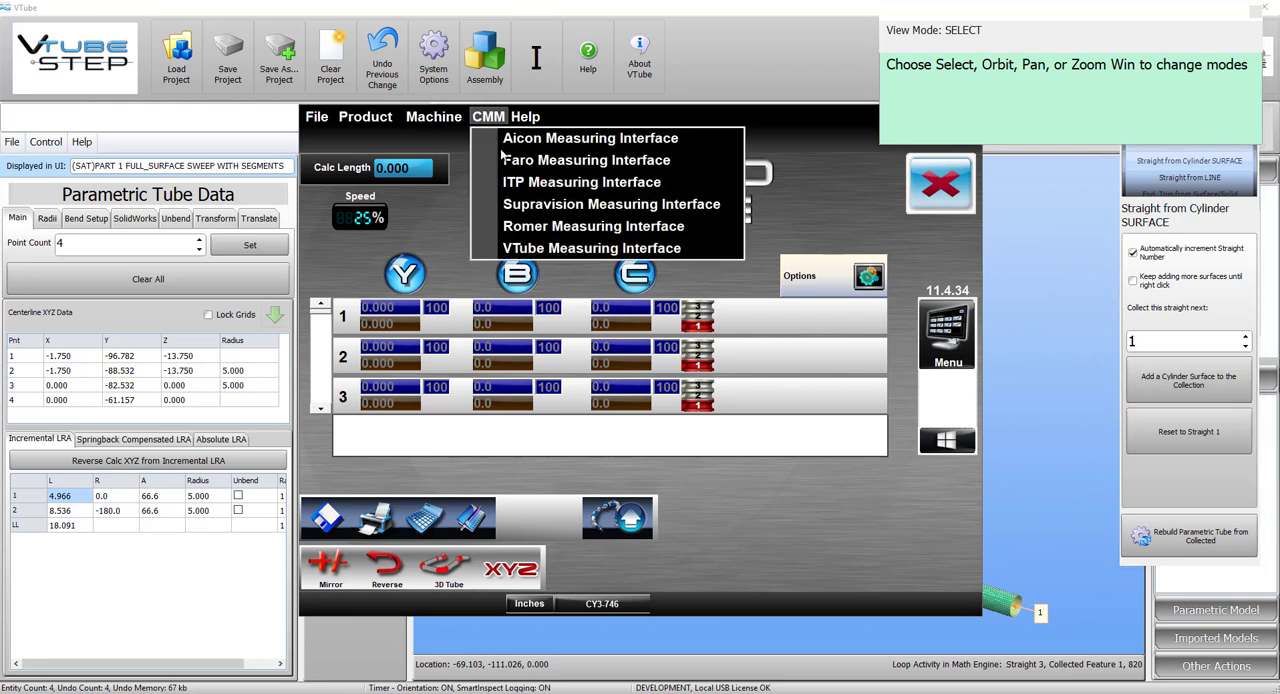
left_click(552, 248)
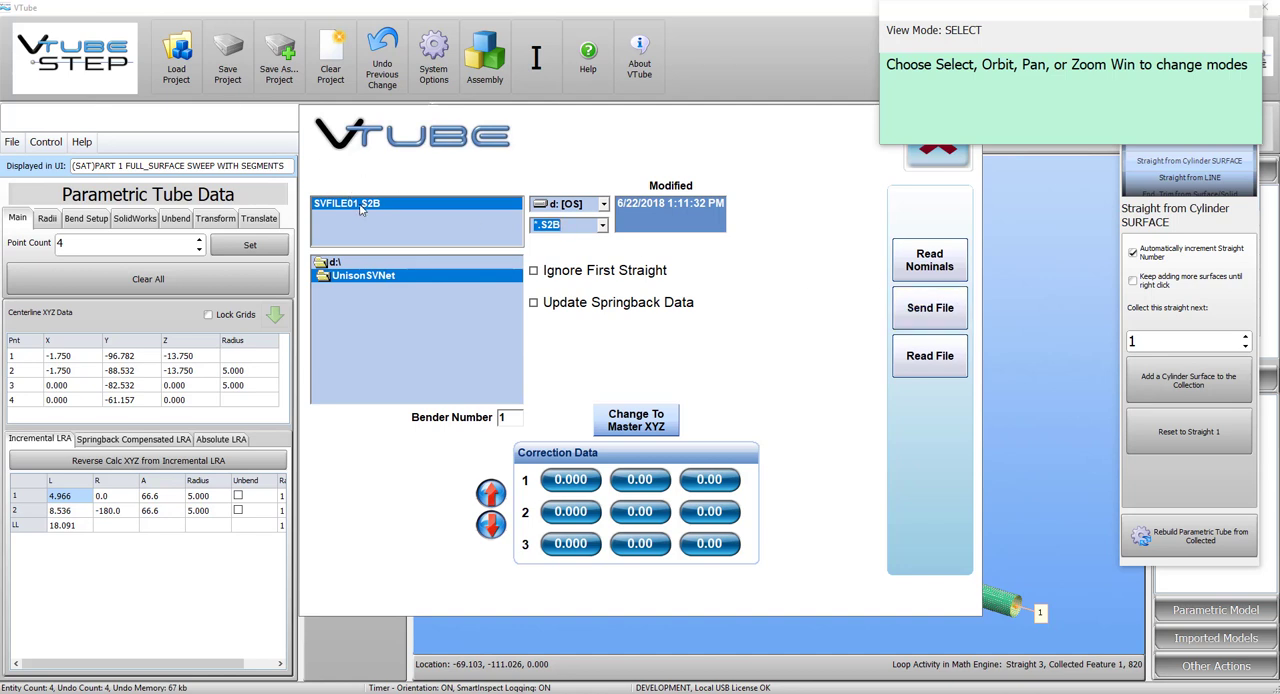
left_click(928, 262)
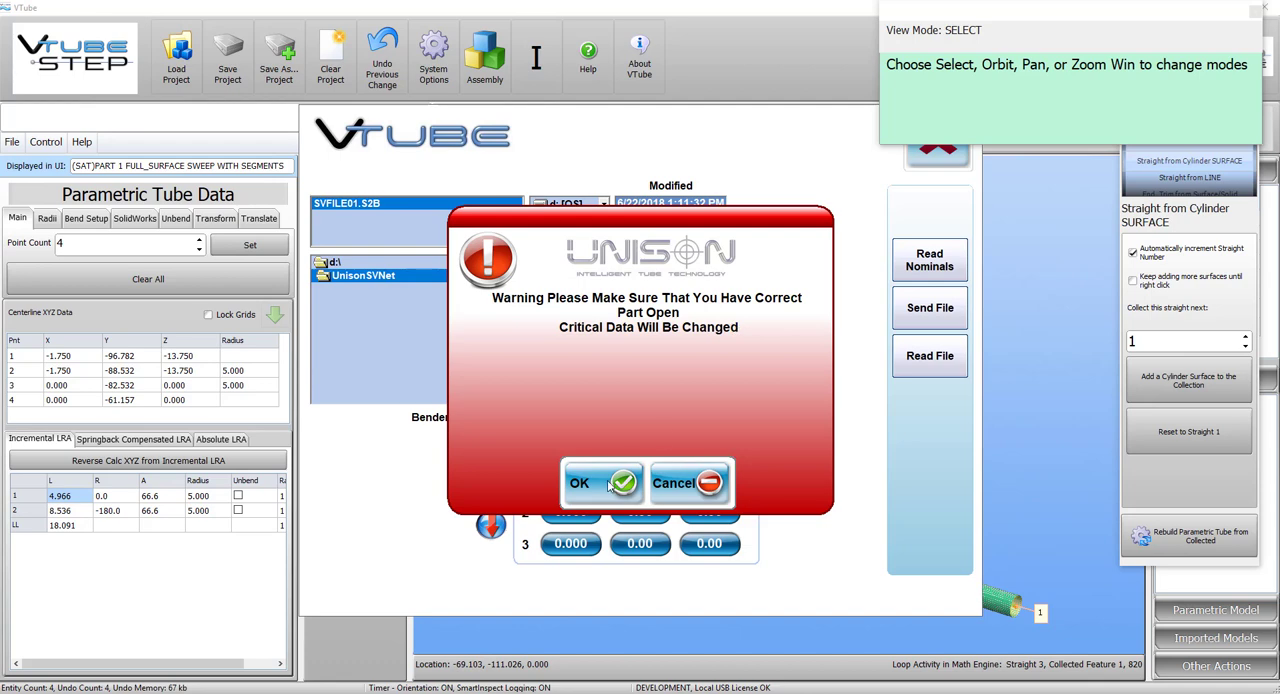
left_click(608, 484)
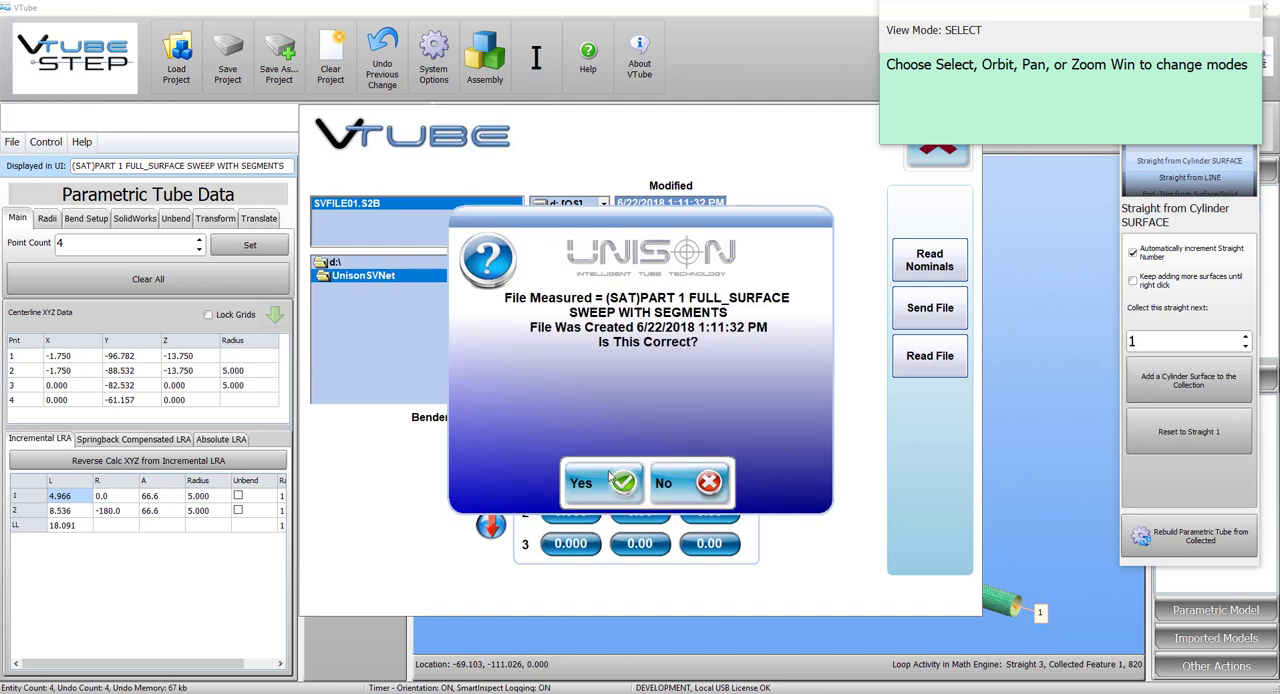
left_click(612, 480)
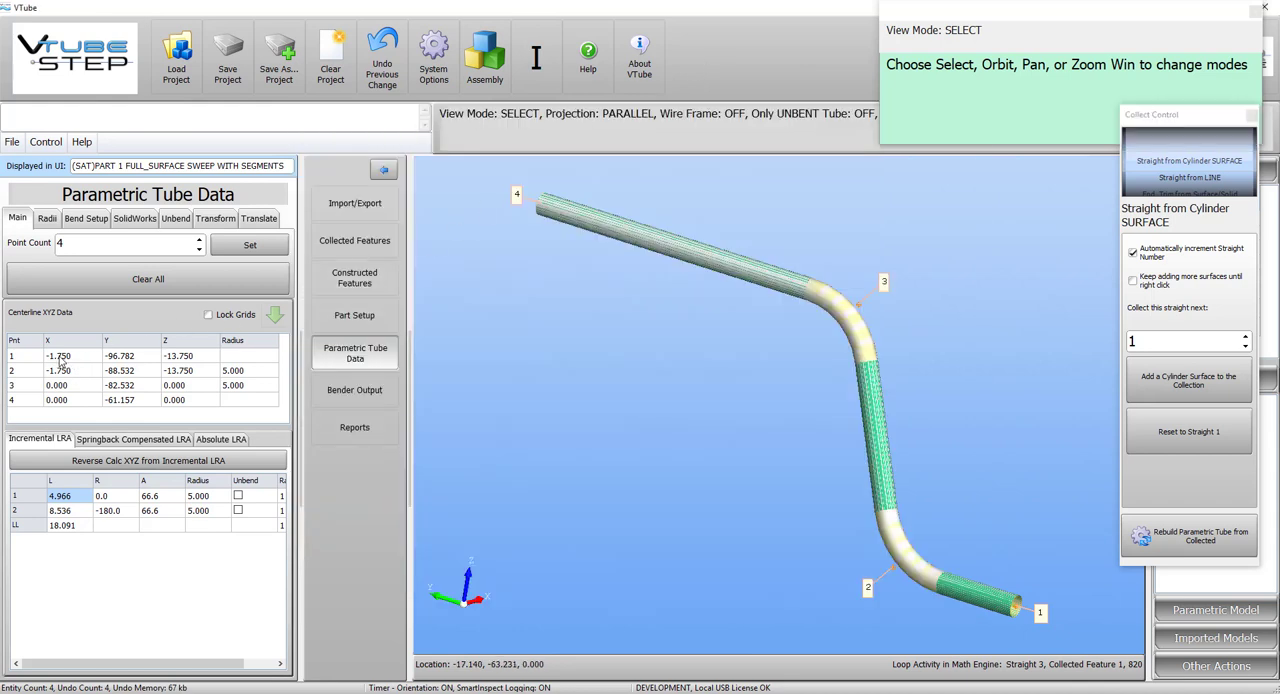
Bring Unibend Office forward again and convert the imported XYZ coordinates to YBC, treating them as non-relative.
key("alt+Tab")
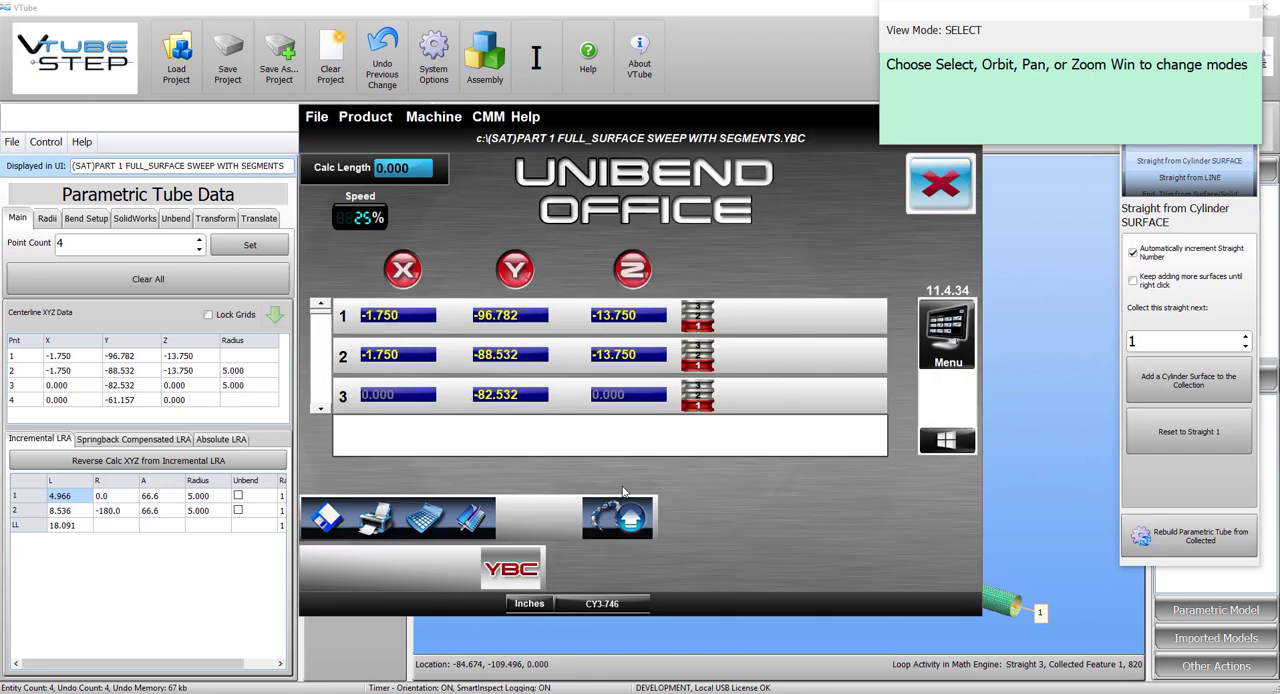
left_click(525, 569)
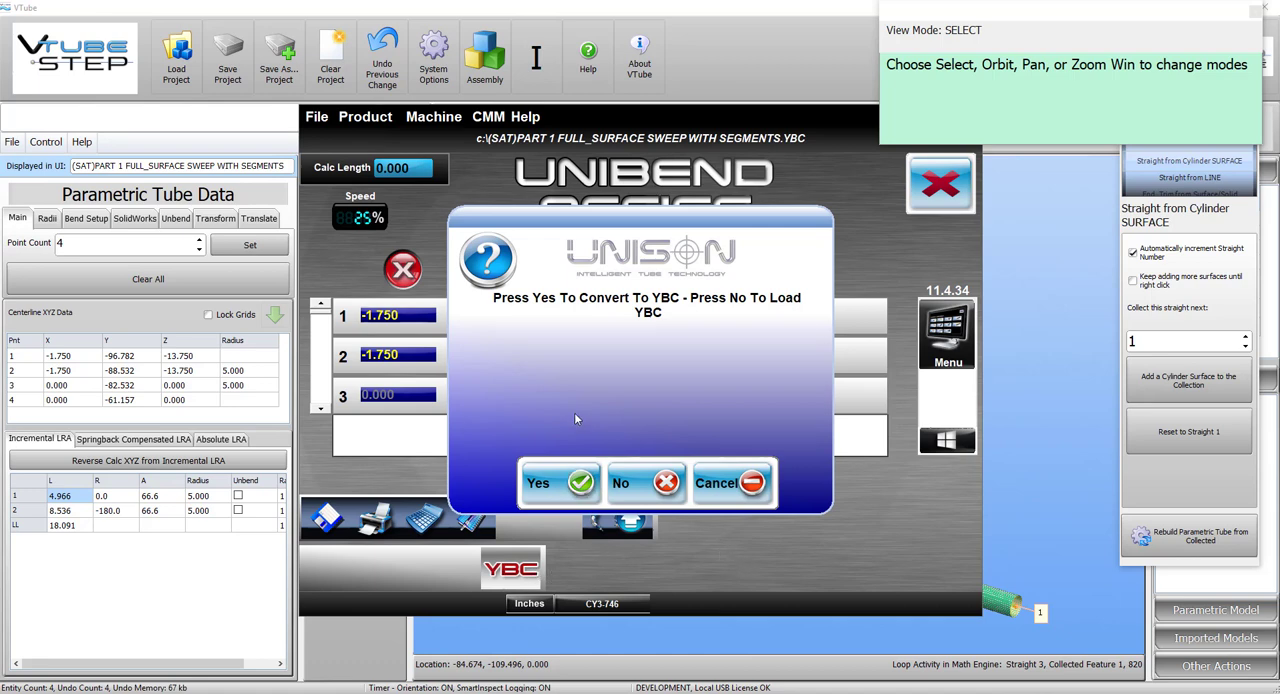
left_click(574, 476)
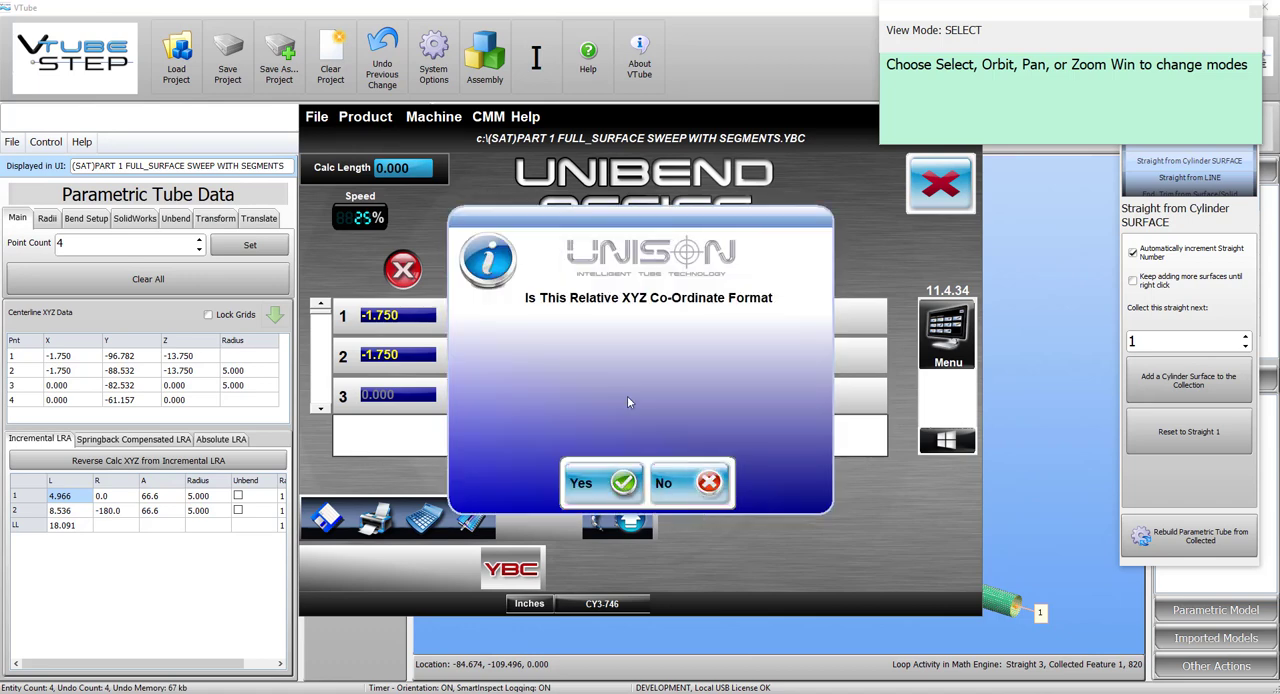
left_click(686, 484)
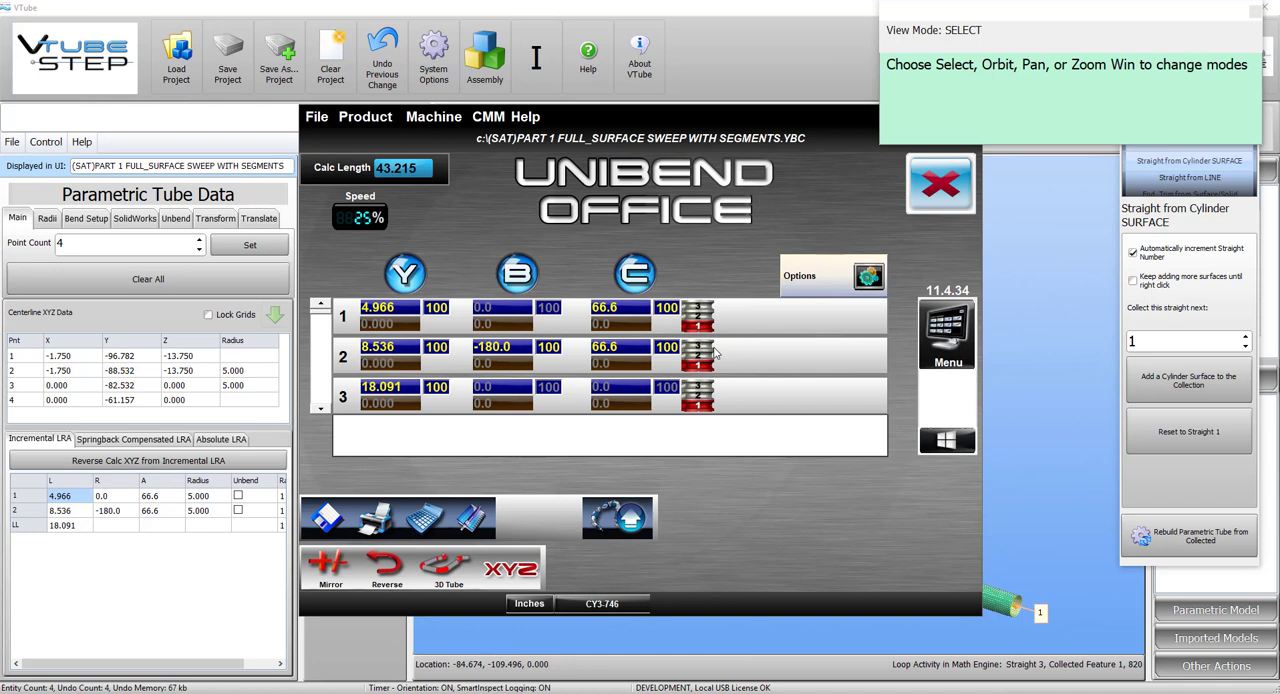
Set the lower C (bend angle) values of bends 1 and 2 to 1.0 and leave the bend data screen.
left_click(621, 324)
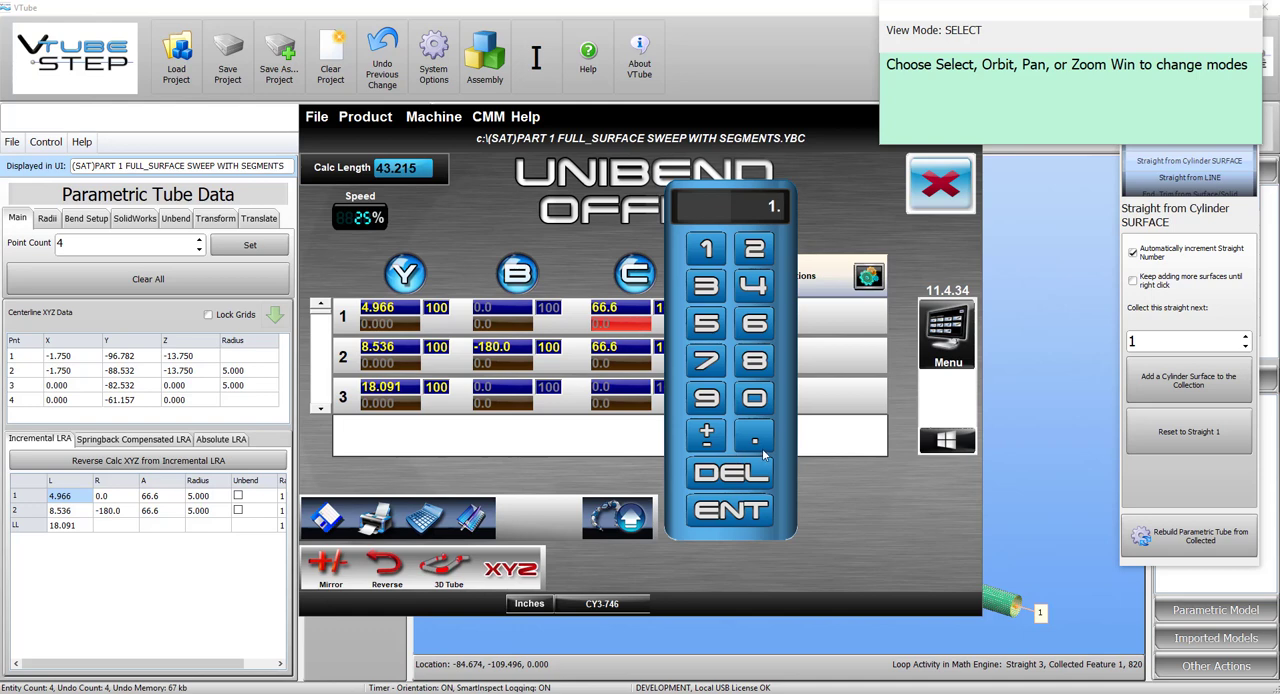
left_click(748, 515)
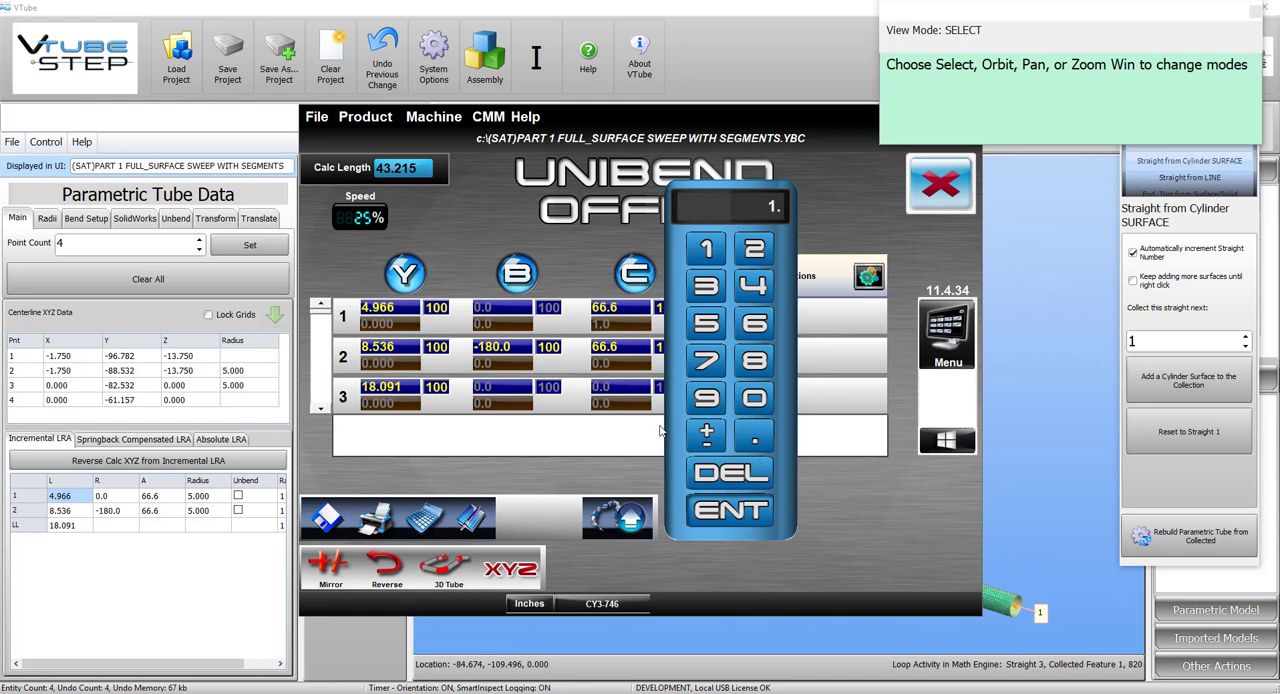
left_click(628, 366)
left_click(750, 513)
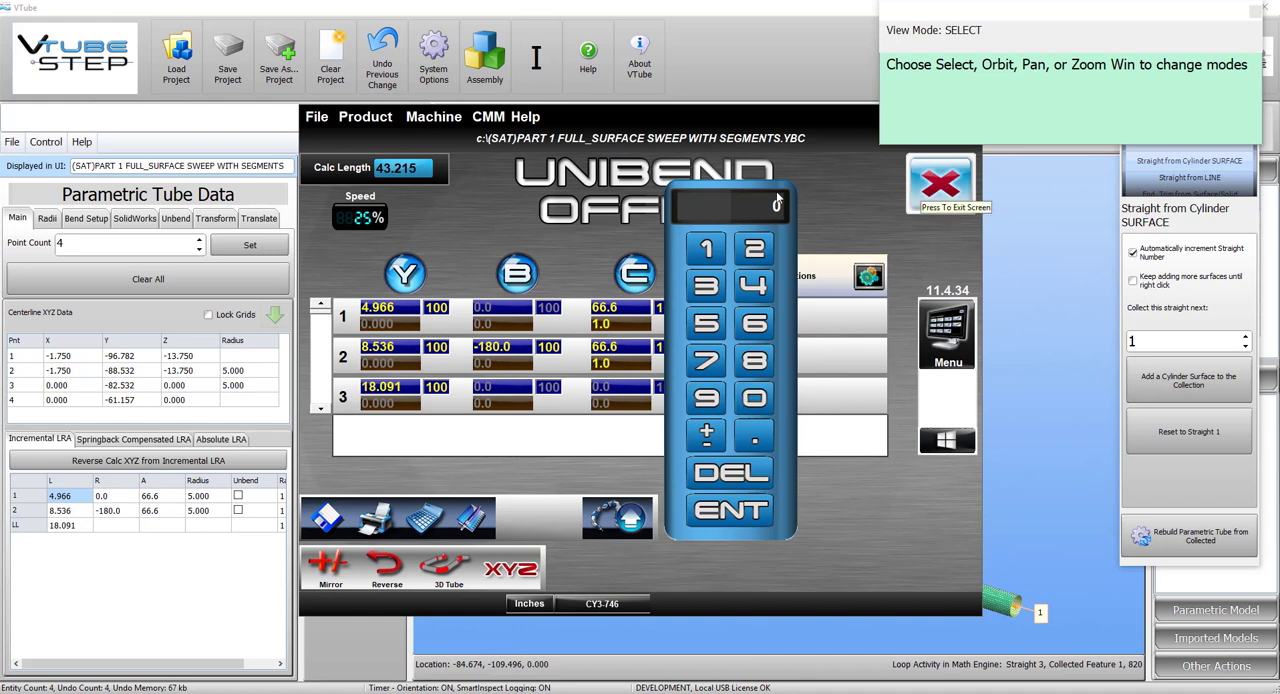
left_click(945, 185)
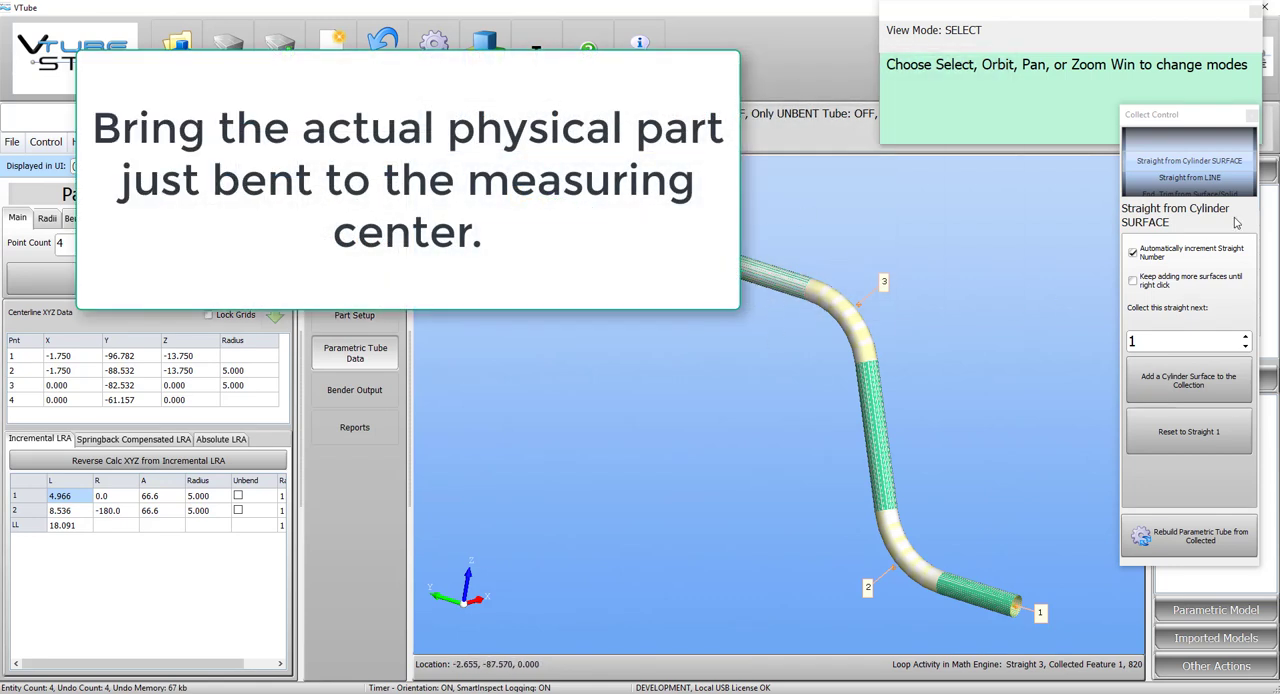
Close the collection controls, switch to VTube-LASER and copy the master tube data into the measured tube.
left_click(1252, 115)
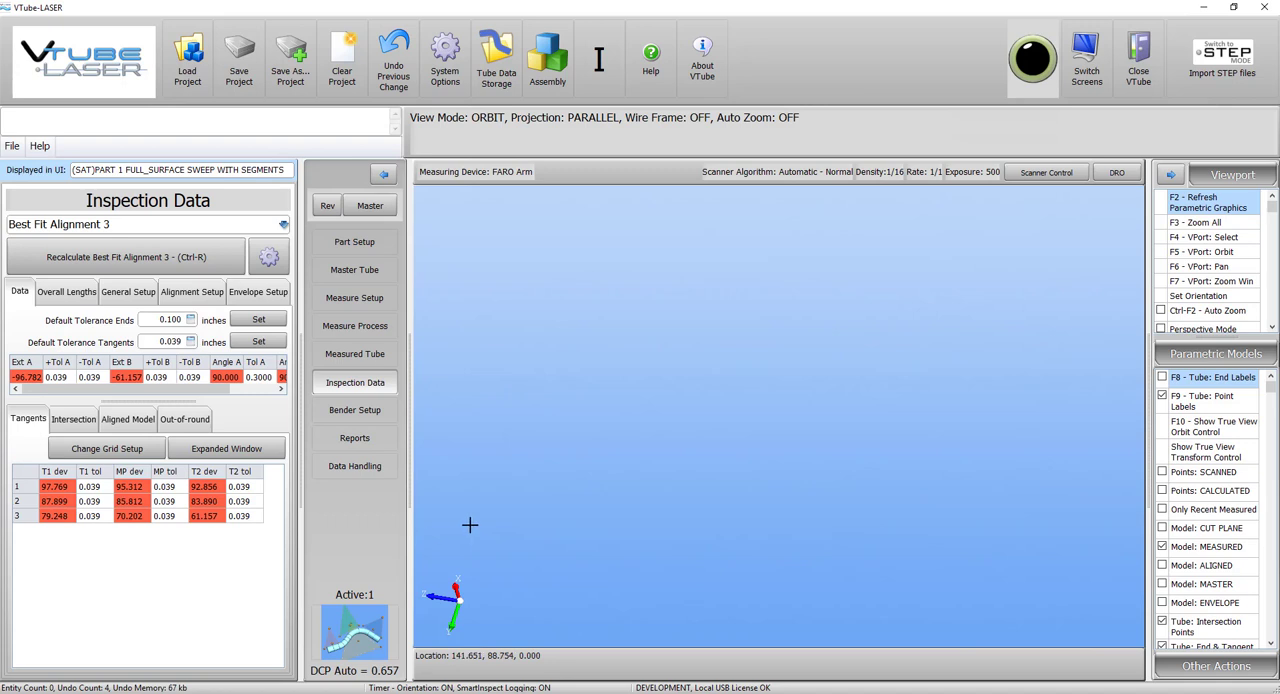
left_click(370, 358)
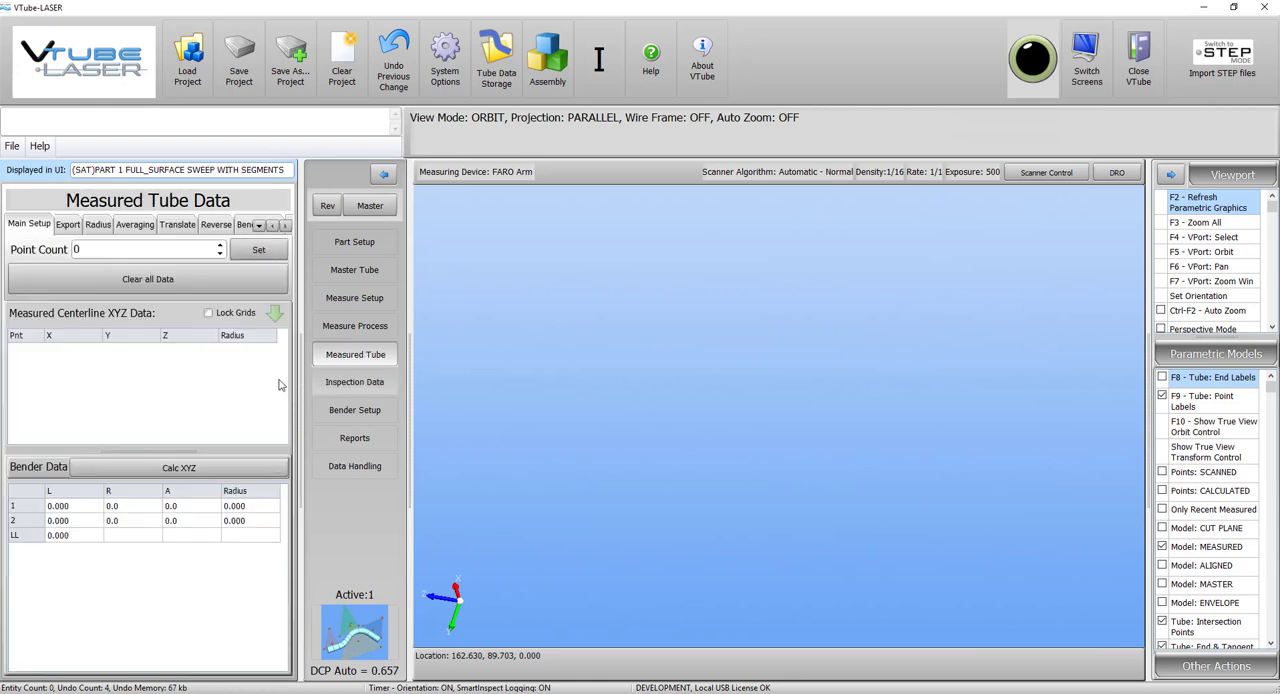
left_click(357, 466)
left_click(184, 297)
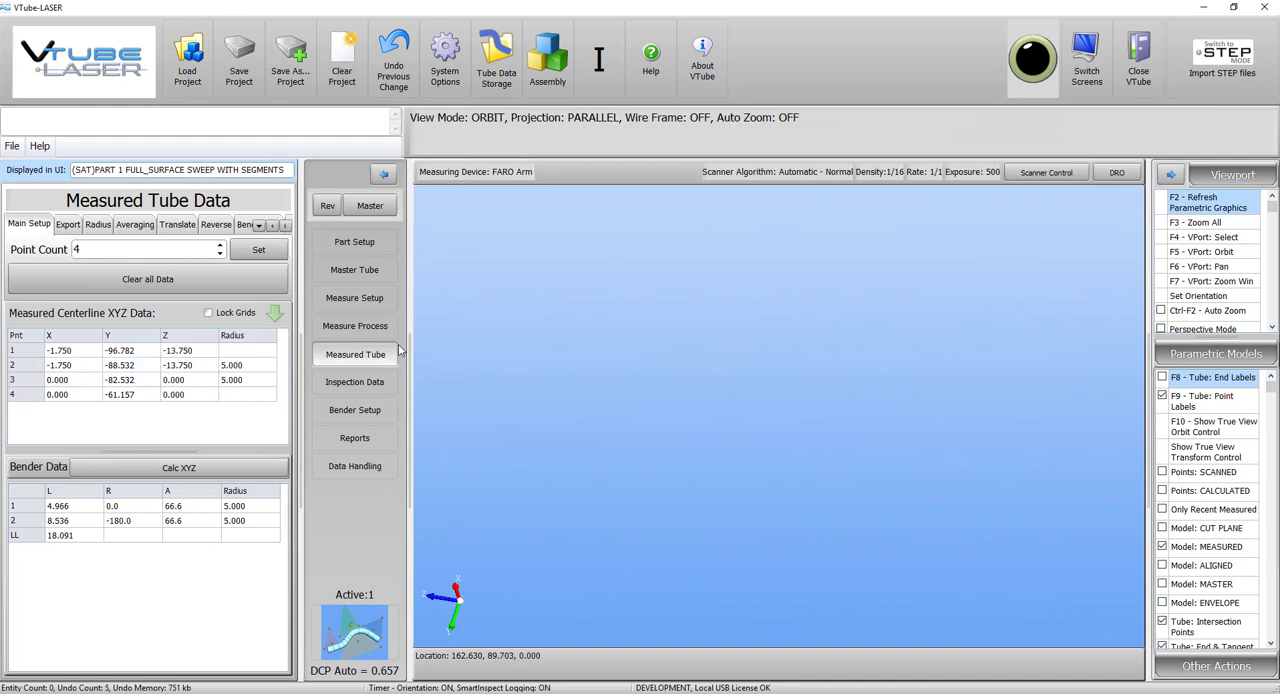
Set the measured bend angles of bends 1 and 2 to 65 and the rotation of bend 2 to 178.
left_click(200, 507)
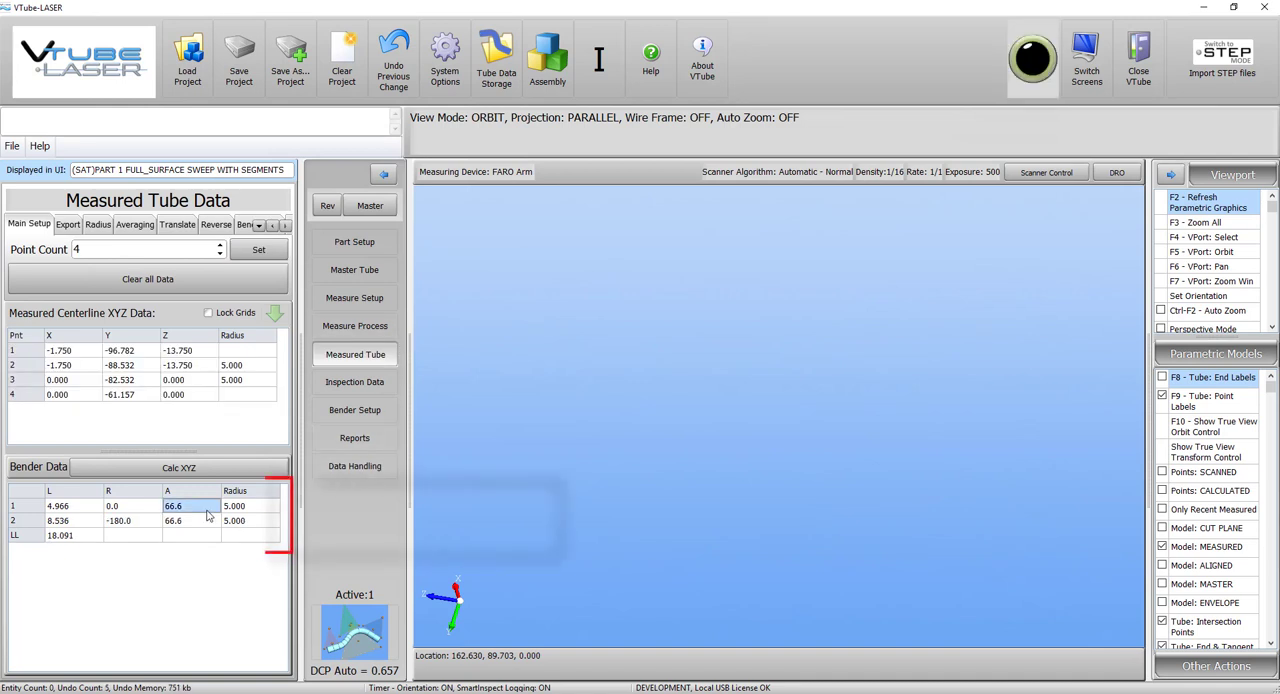
type("65")
key("Return")
type("65")
key("Return")
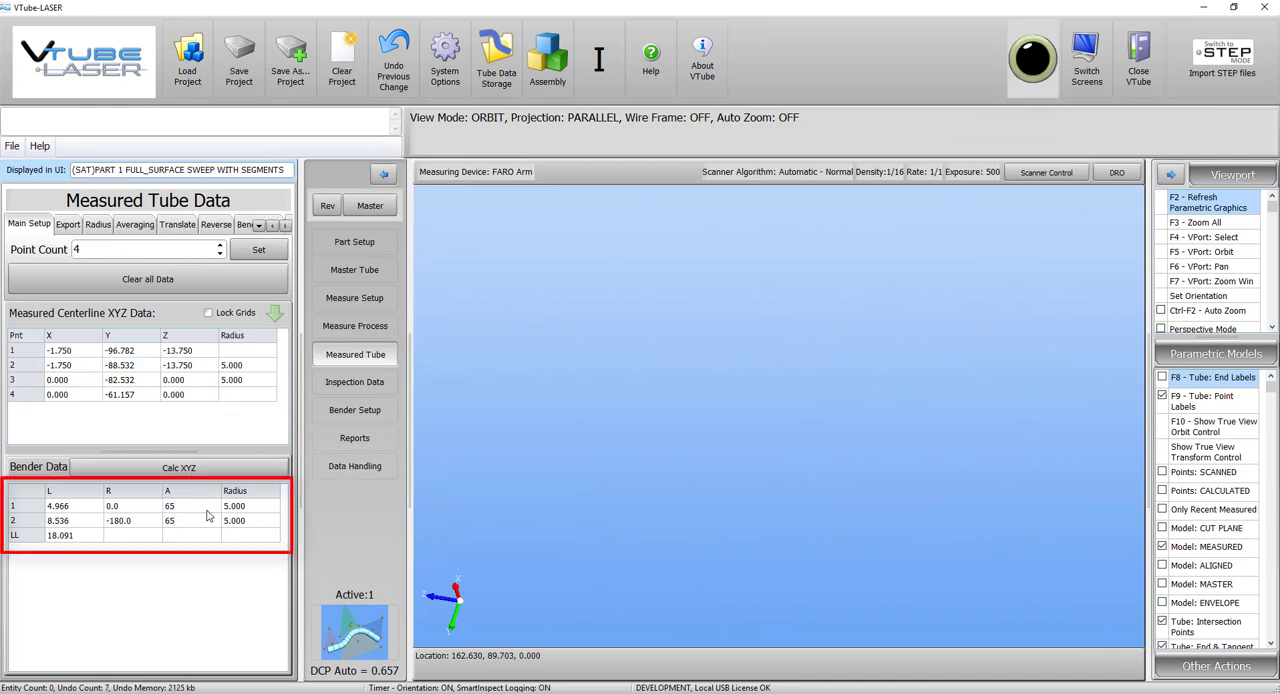
left_click(156, 521)
type("178")
Set the measured tube's bender lengths to 4.8 for bend 1, 8.6 for bend 2 and 18 for the last length.
left_click(98, 510)
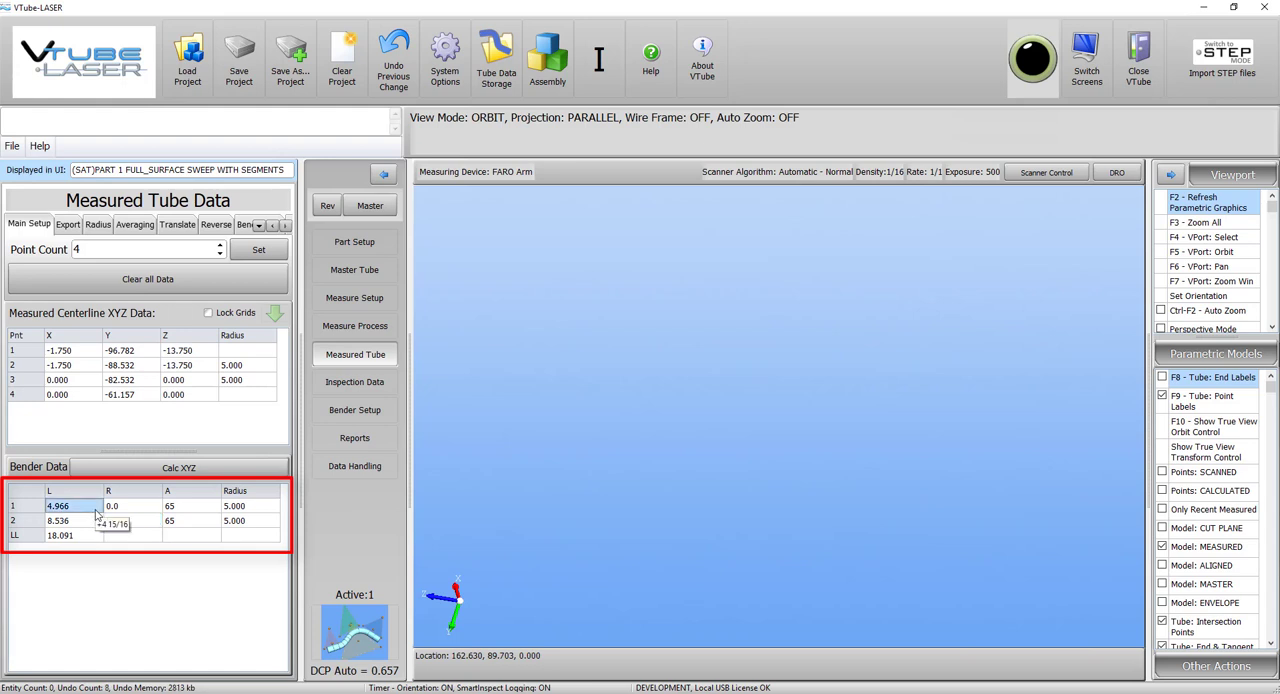
type("4.8")
key("Return")
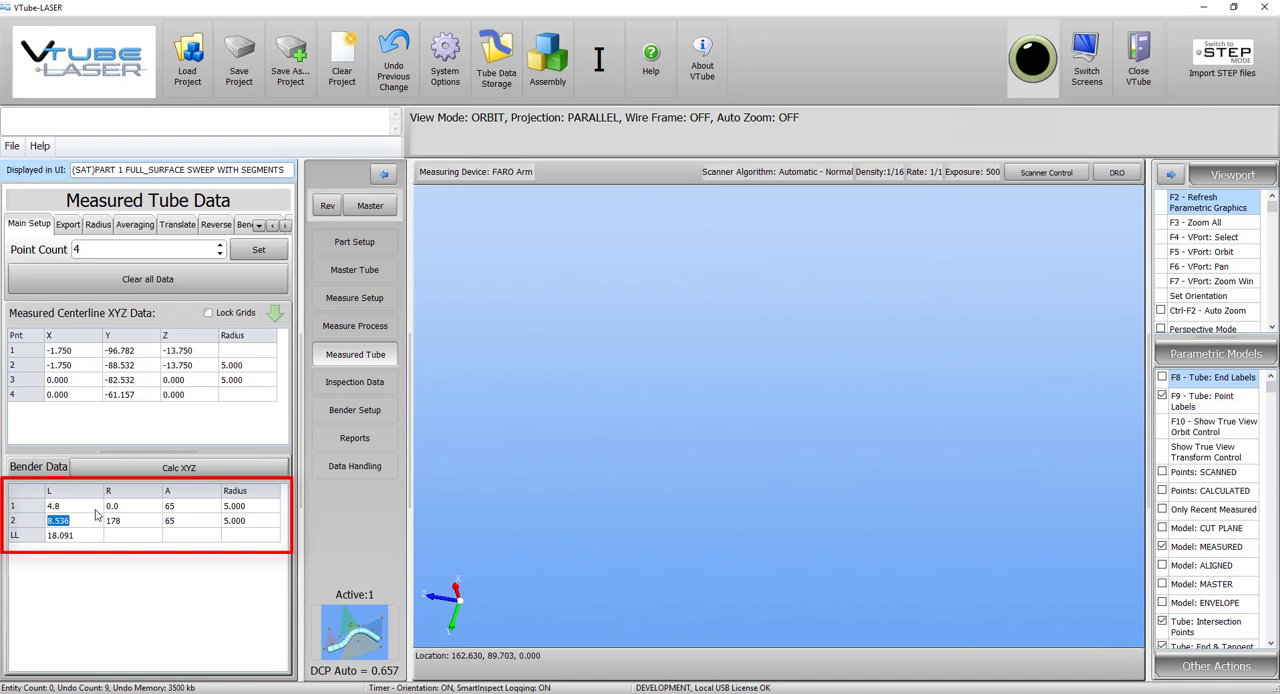
type("8.6")
key("Return")
type("18")
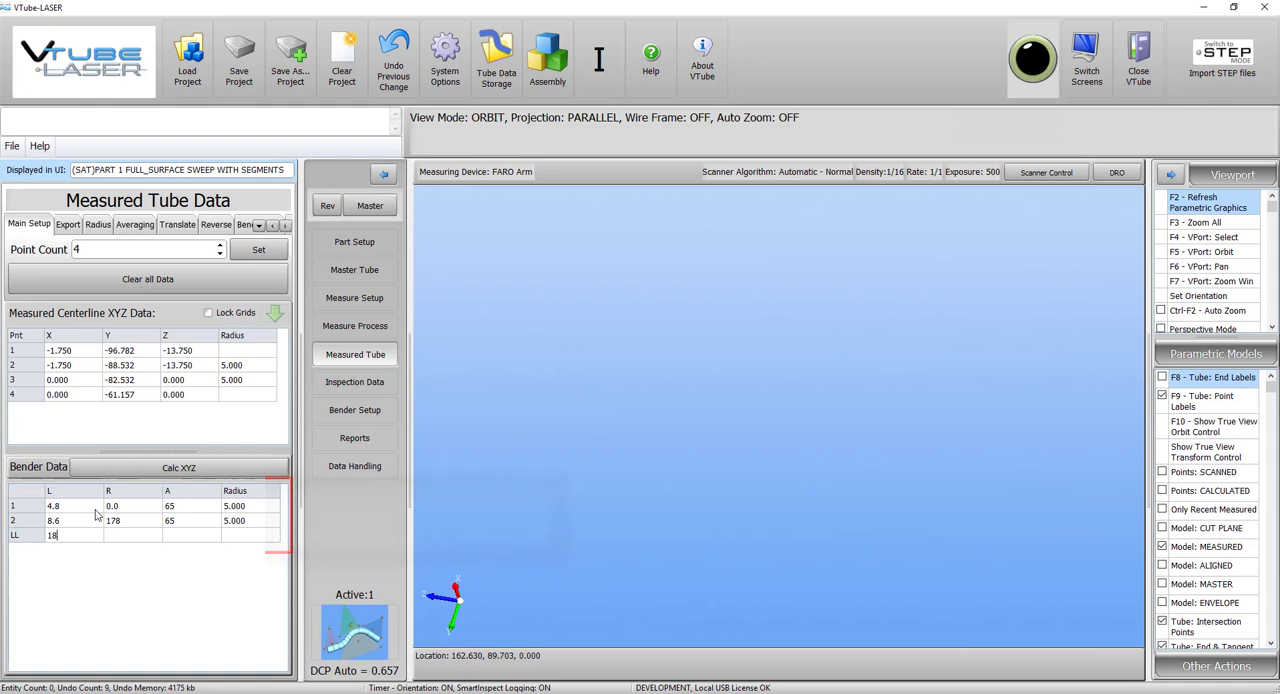
key("Return")
Reverse-calculate the measured XYZ data from the changed LRA values and recalculate Best Fit Alignment 3 in the inspection data.
left_click(677, 481)
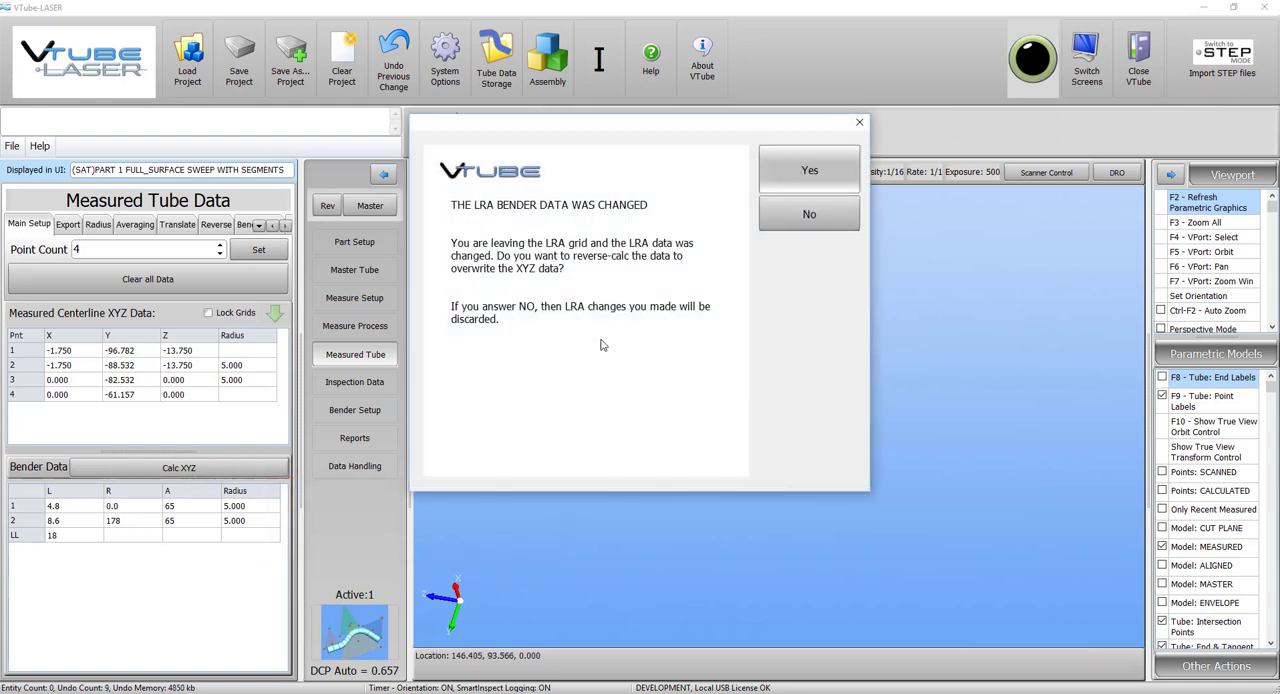
left_click(834, 176)
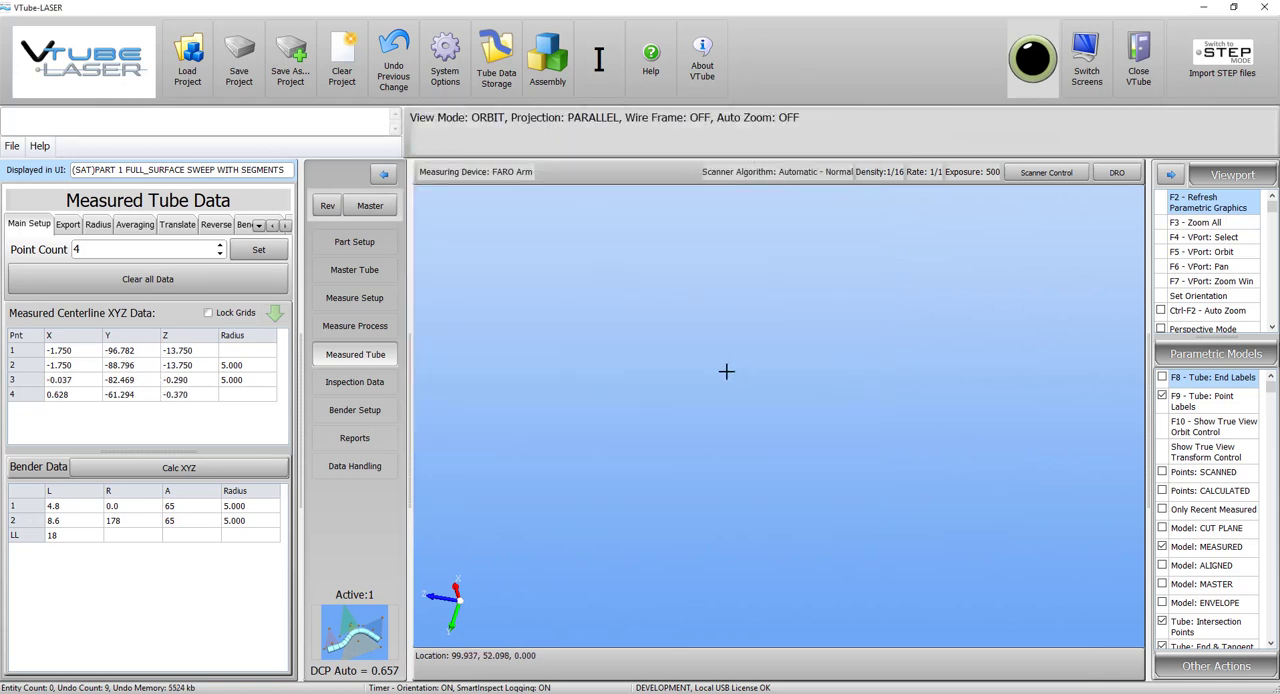
left_click(354, 382)
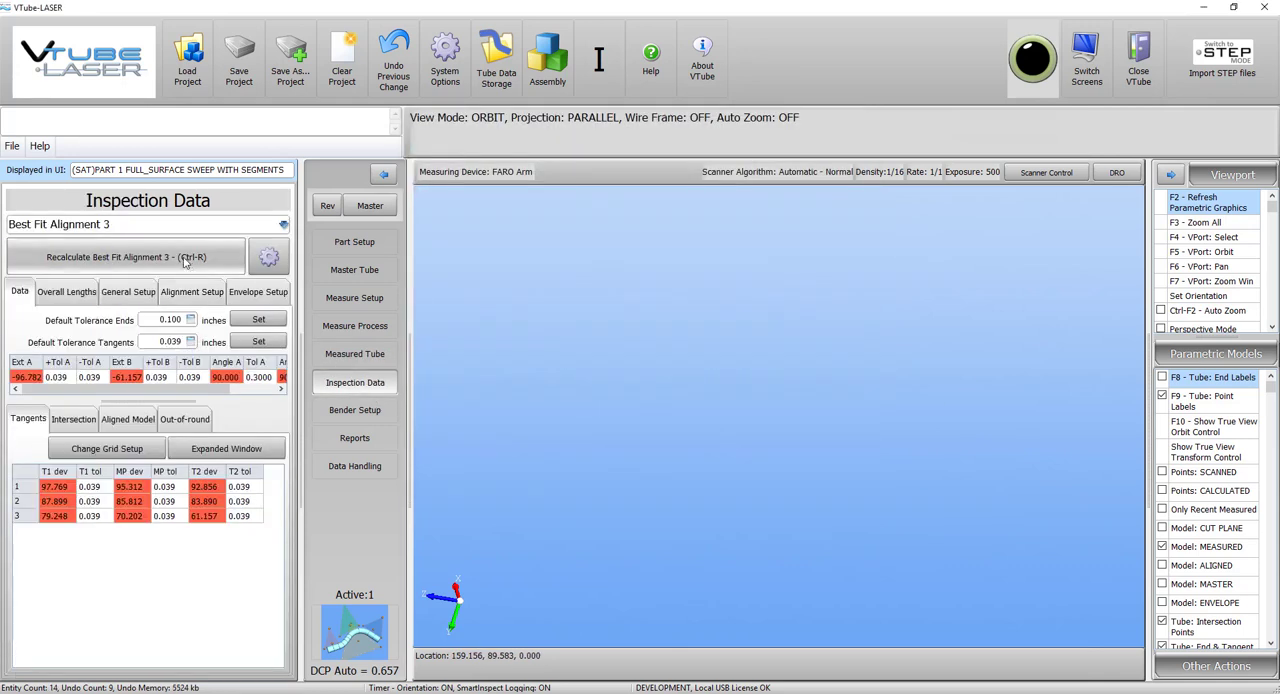
left_click(184, 258)
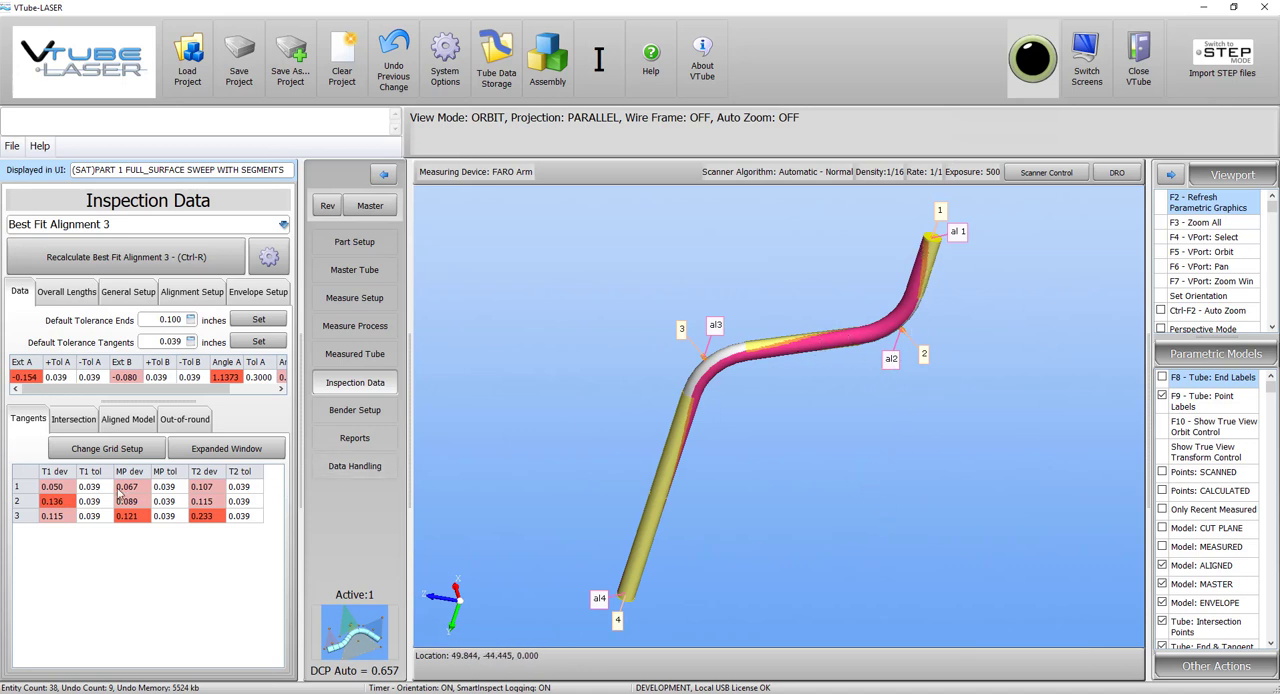
Apply default tolerances of 0.100 inches to both the tube ends and the tangents.
left_click(168, 319)
type(".1")
left_click(270, 321)
left_click(172, 340)
left_click_drag(172, 340, 98, 331)
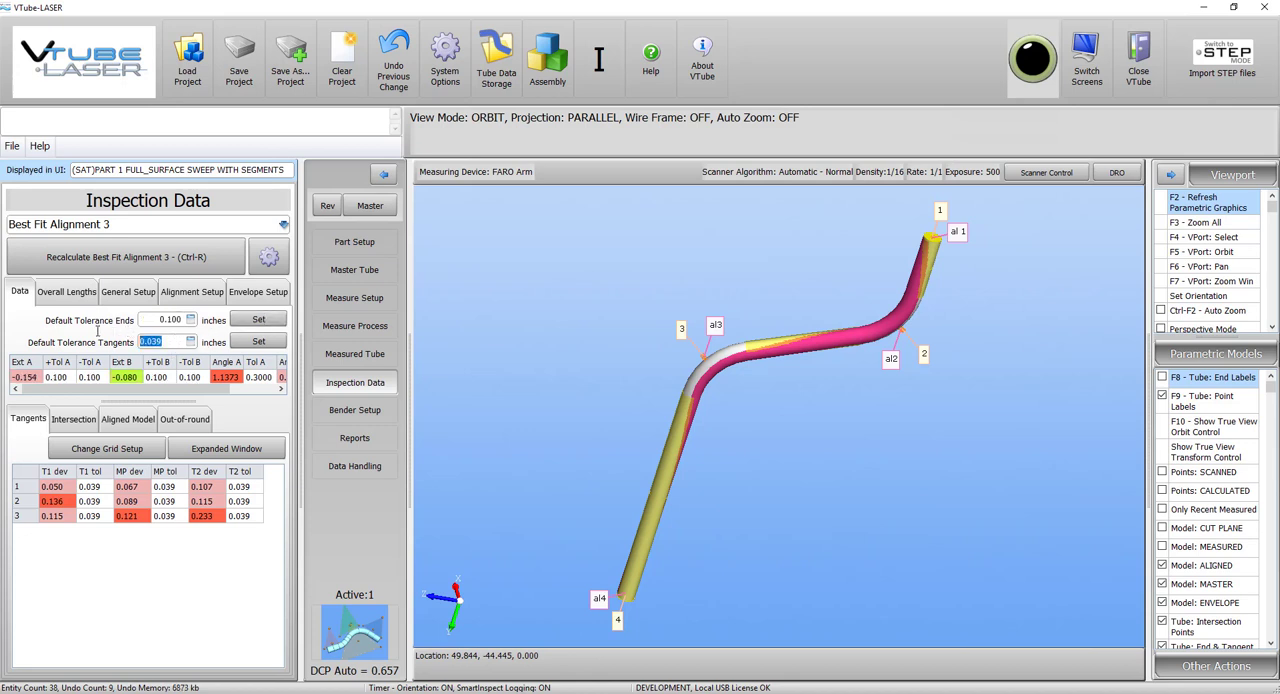
type(".1")
left_click(258, 341)
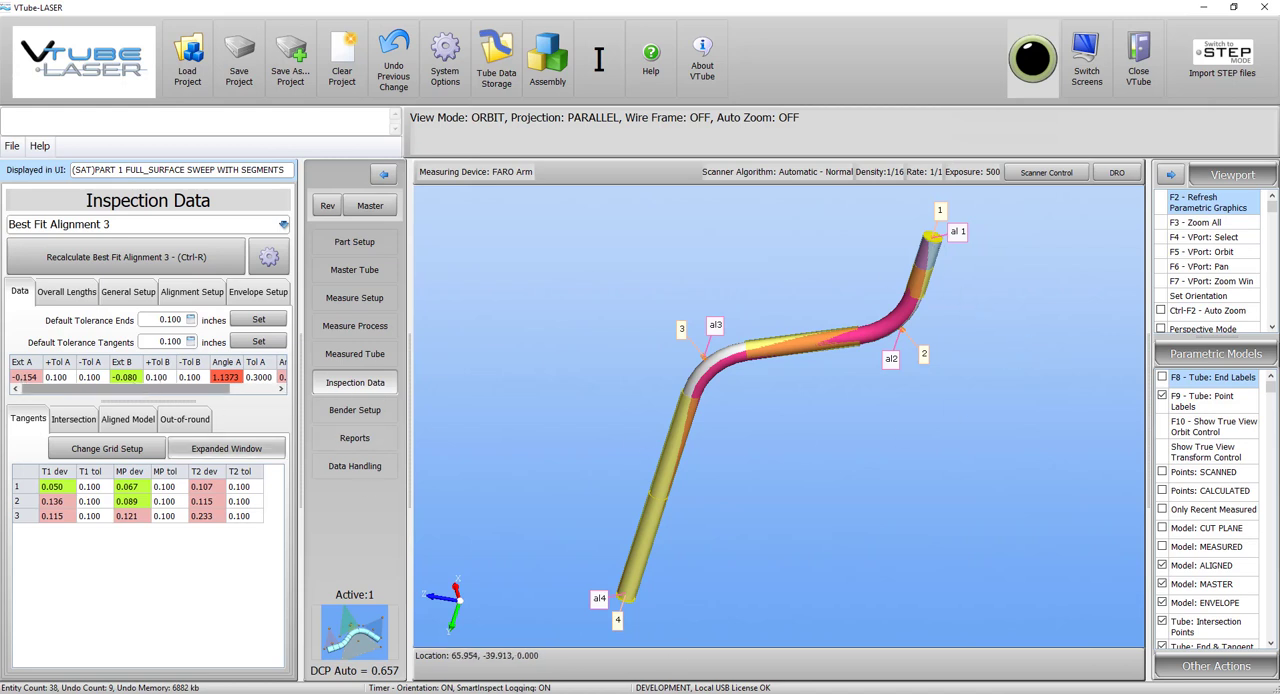
Examine the aligned tube against the master and envelope models, closely around end 1 and its neighbouring bend.
left_click_drag(791, 526, 833, 500)
scroll(833, 500, "up", 3)
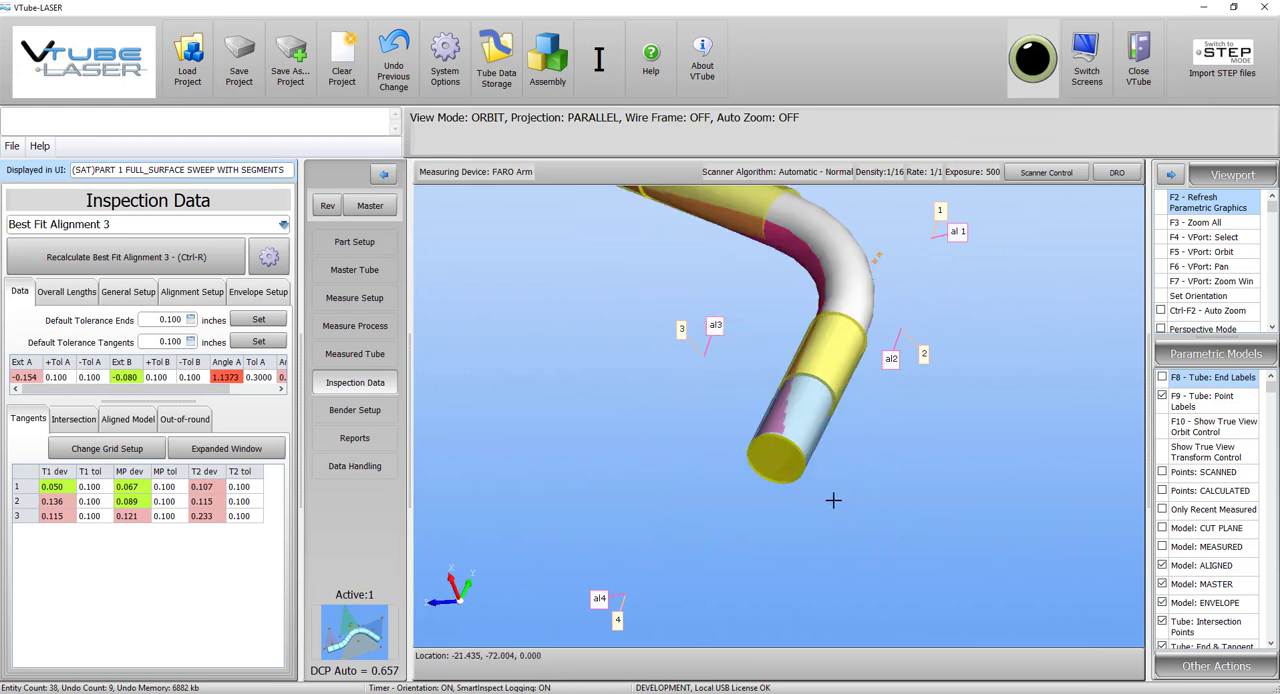
scroll(833, 500, "up", 2)
left_click_drag(797, 429, 797, 530)
scroll(743, 451, "up", 4)
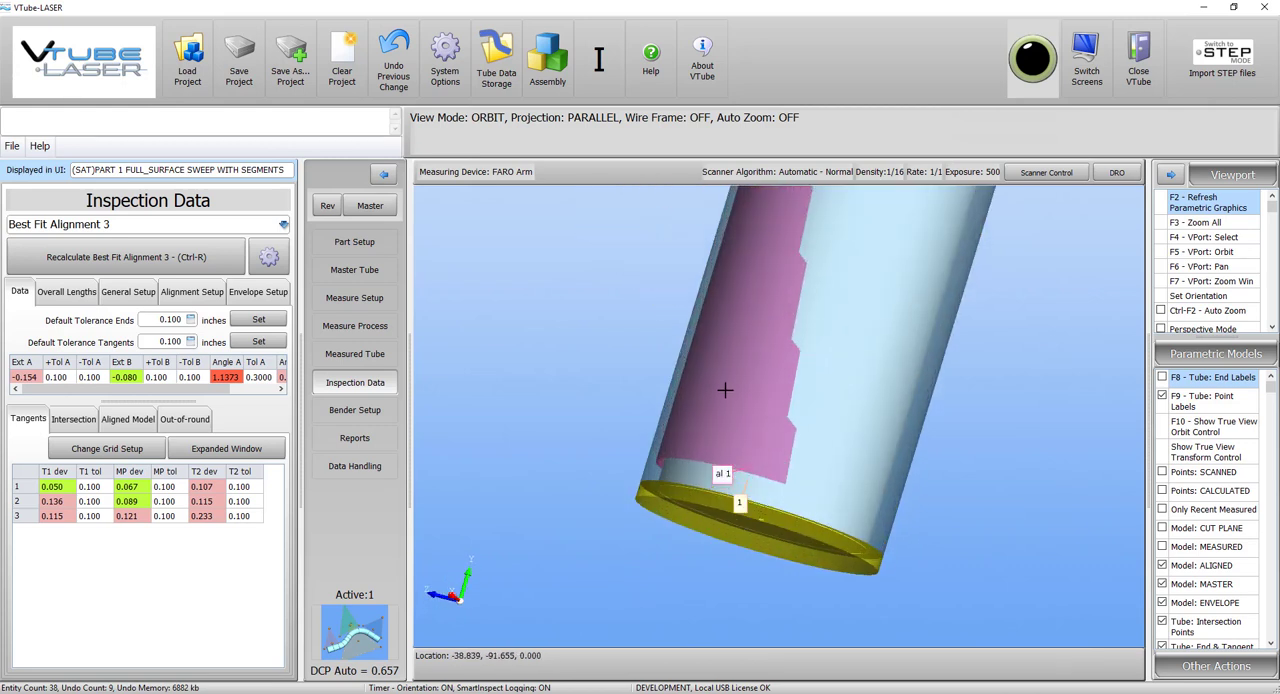
scroll(722, 428, "down", 2)
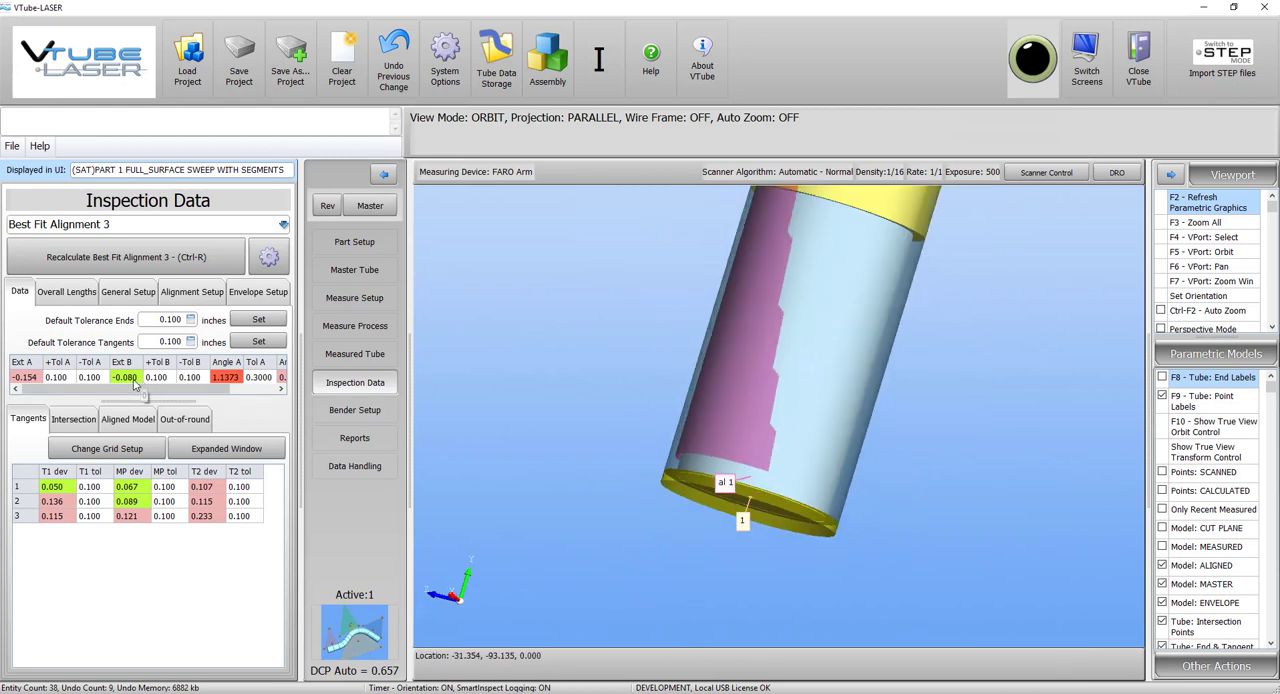
scroll(777, 506, "down", 4)
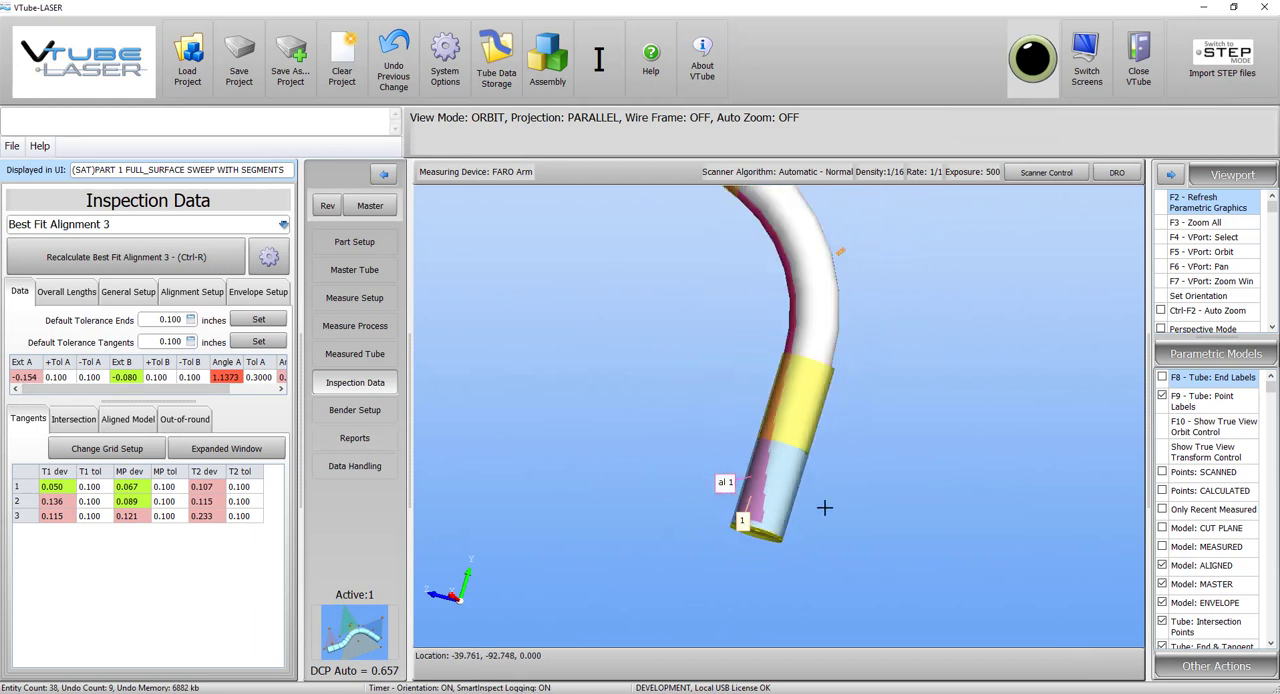
mouse_move(894, 429)
left_mouse_down()
mouse_move(828, 426)
mouse_move(829, 394)
mouse_move(771, 364)
left_mouse_up()
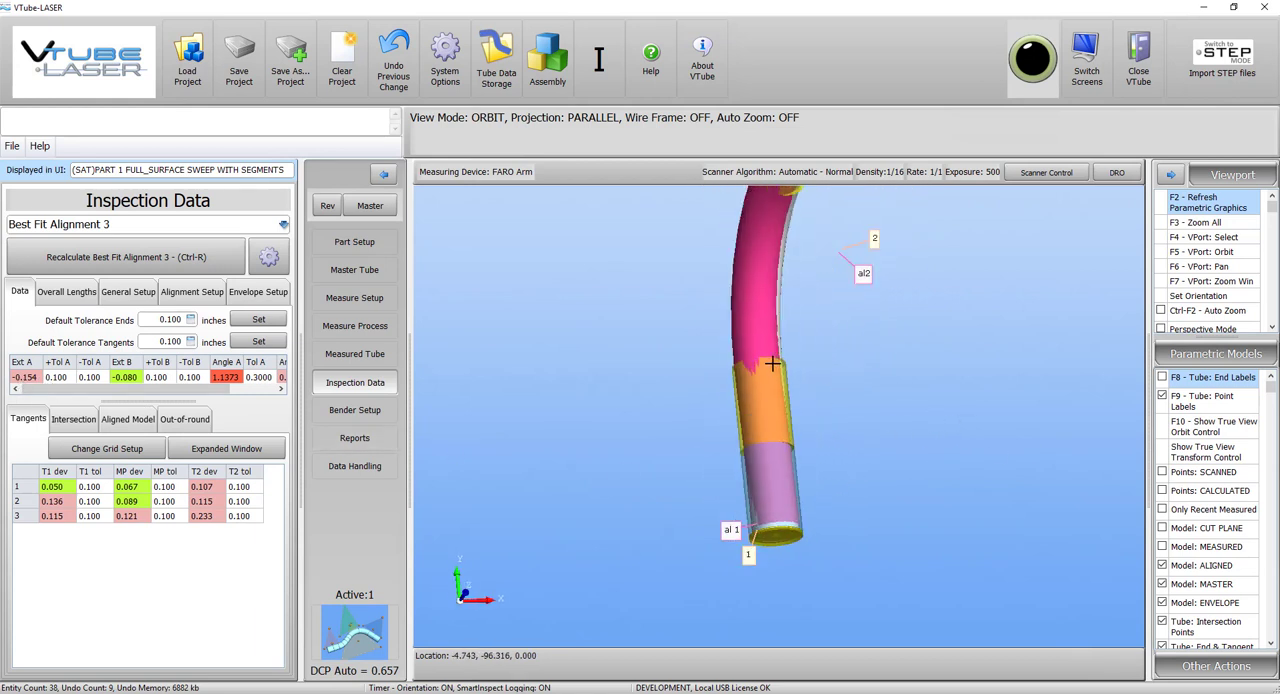
scroll(740, 368, "up", 5)
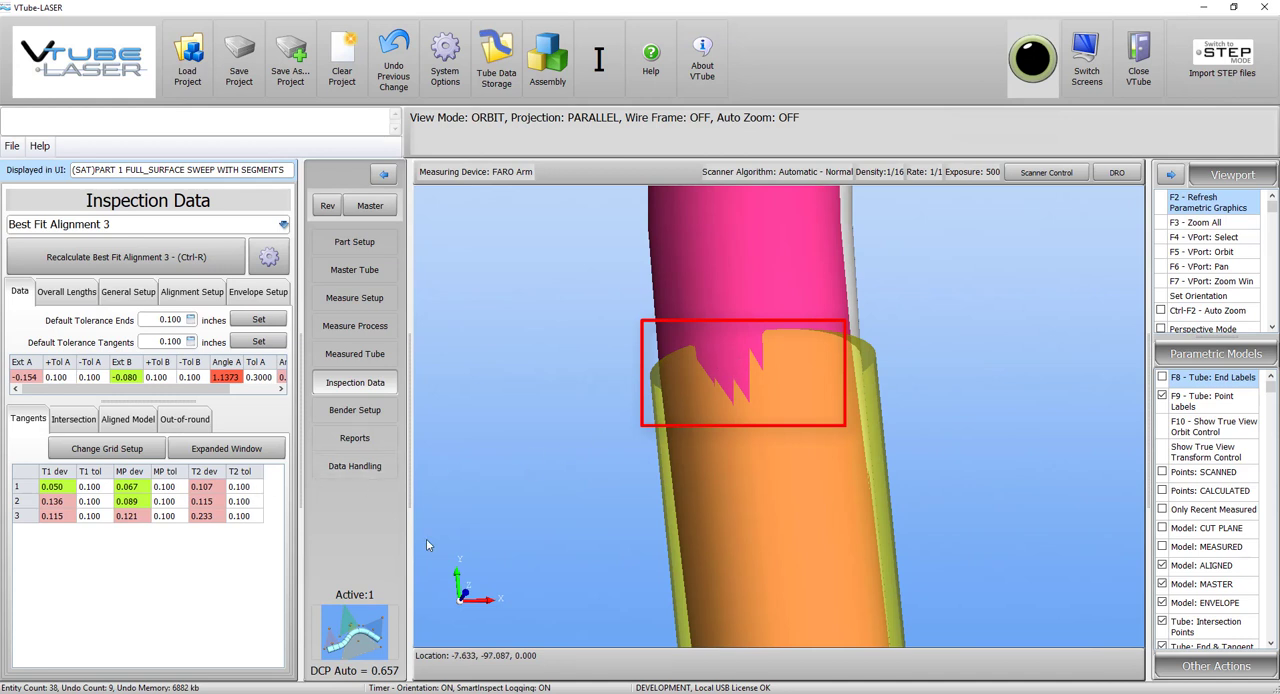
scroll(763, 391, "down", 5)
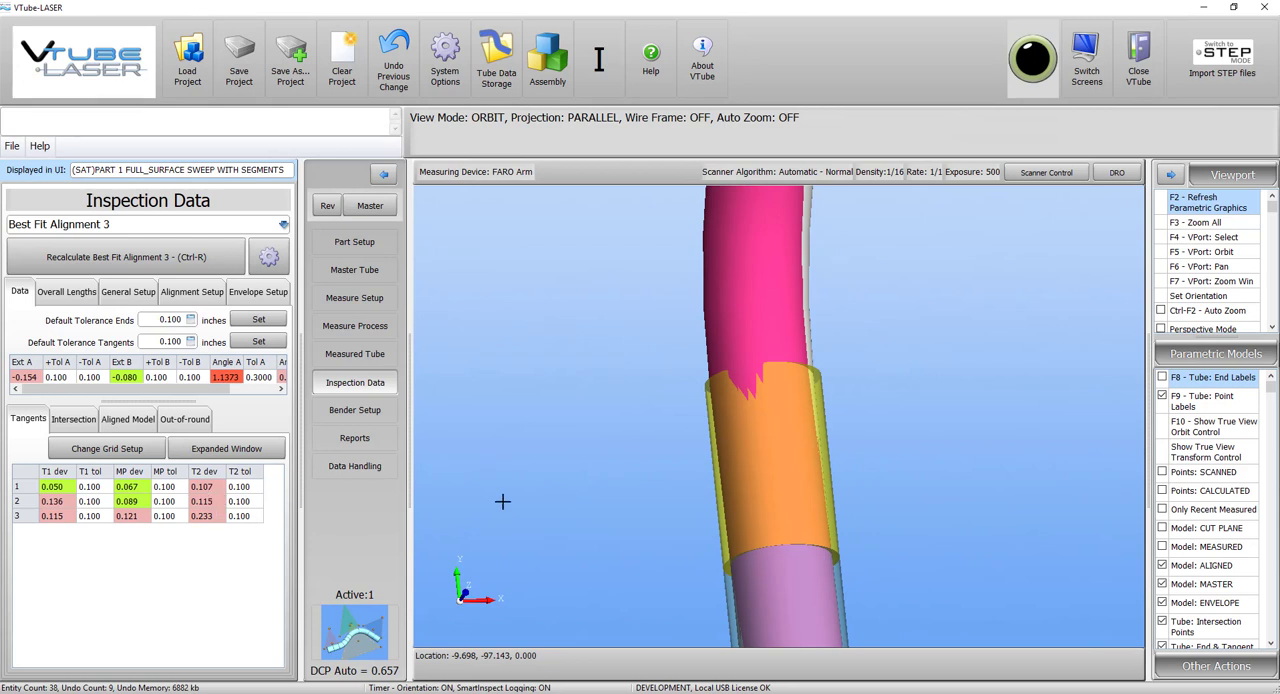
scroll(686, 494, "down", 6)
left_click_drag(791, 437, 823, 363)
left_click_drag(801, 408, 820, 466)
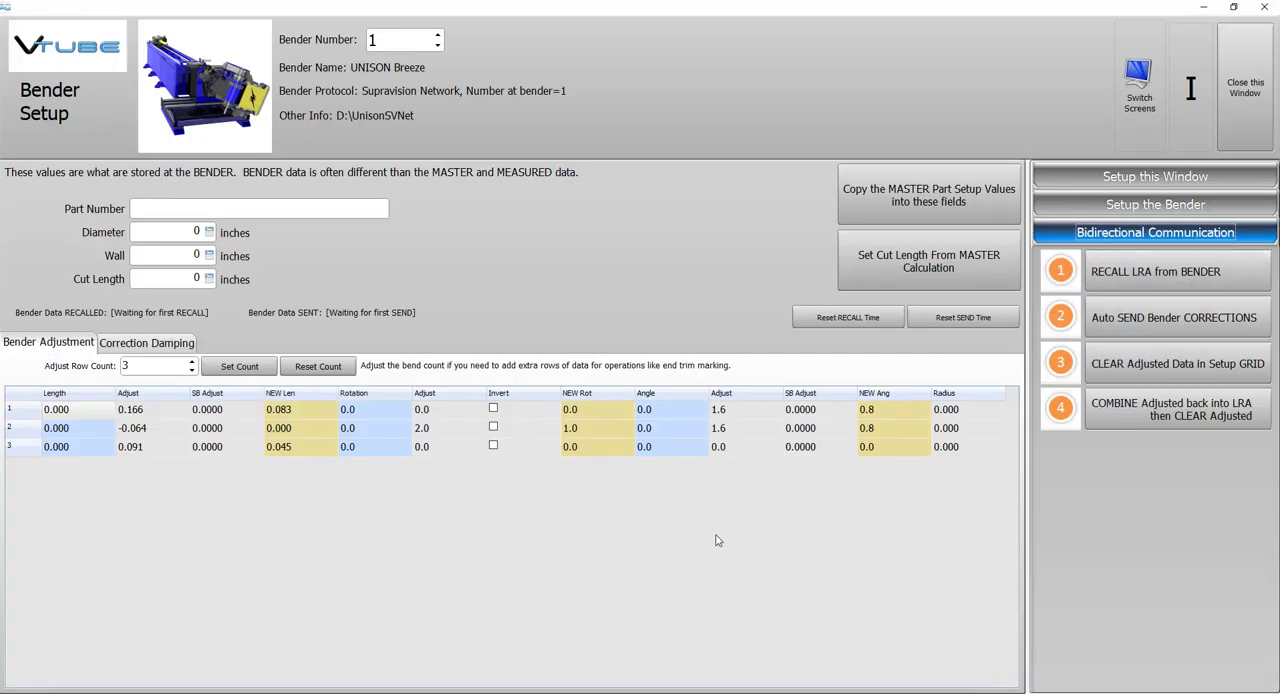
Transfer the Unibend Office bend data into VTube's Bender Setup through the VTube Measuring Interface, using the incoming part number.
left_click(710, 692)
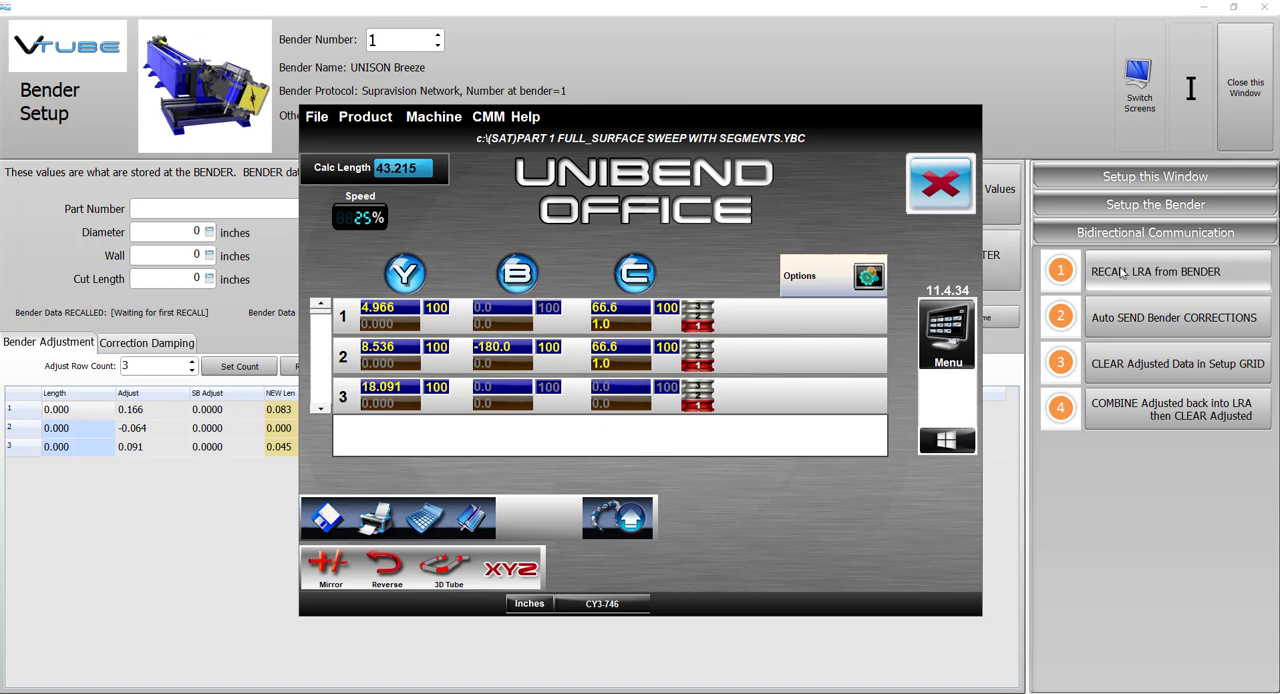
left_click(488, 116)
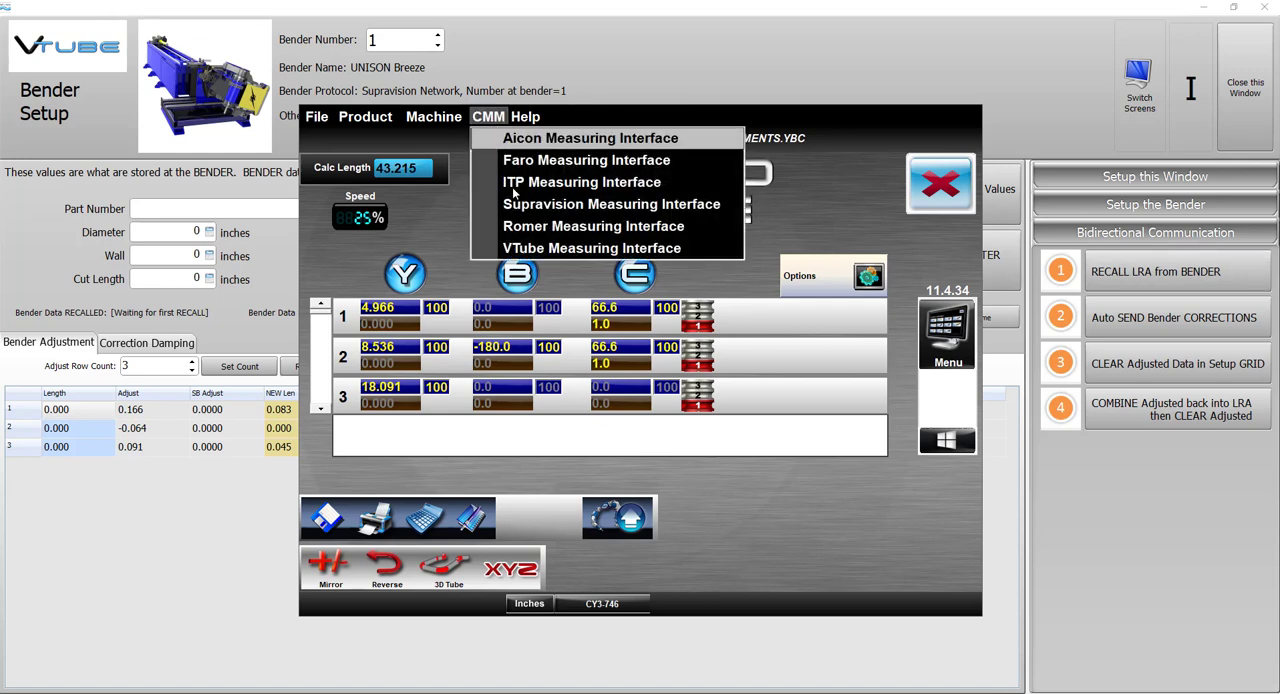
left_click(545, 250)
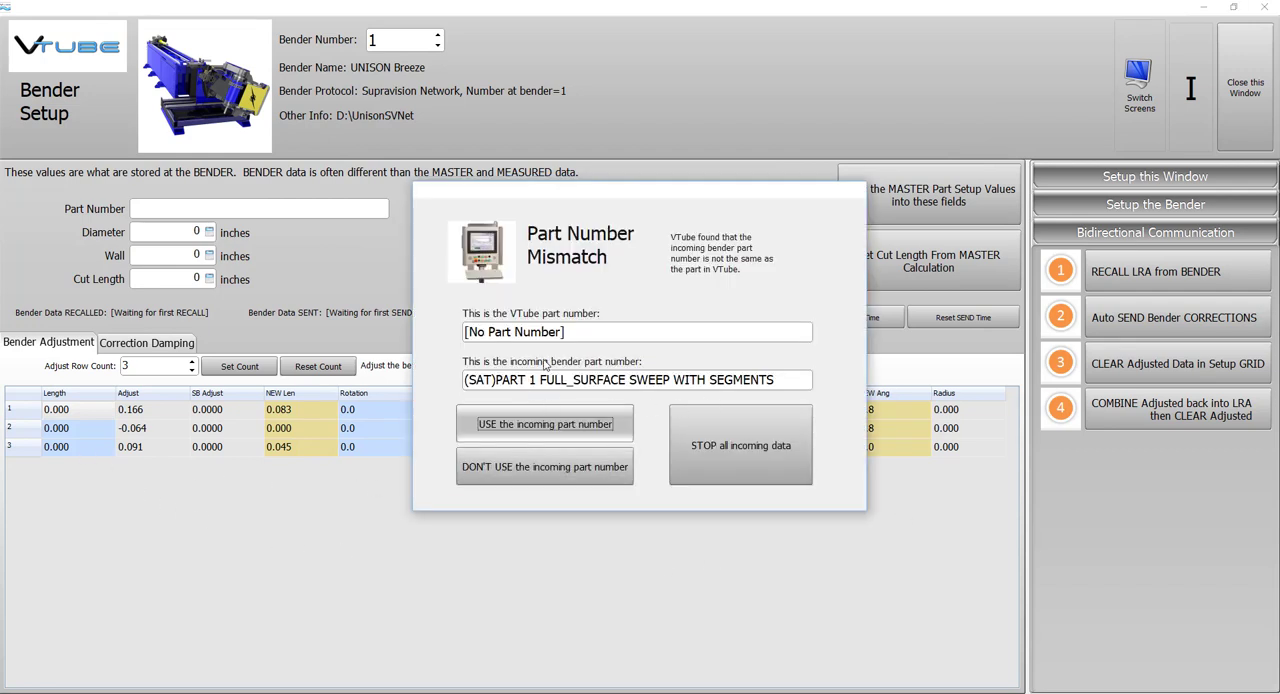
left_click(581, 432)
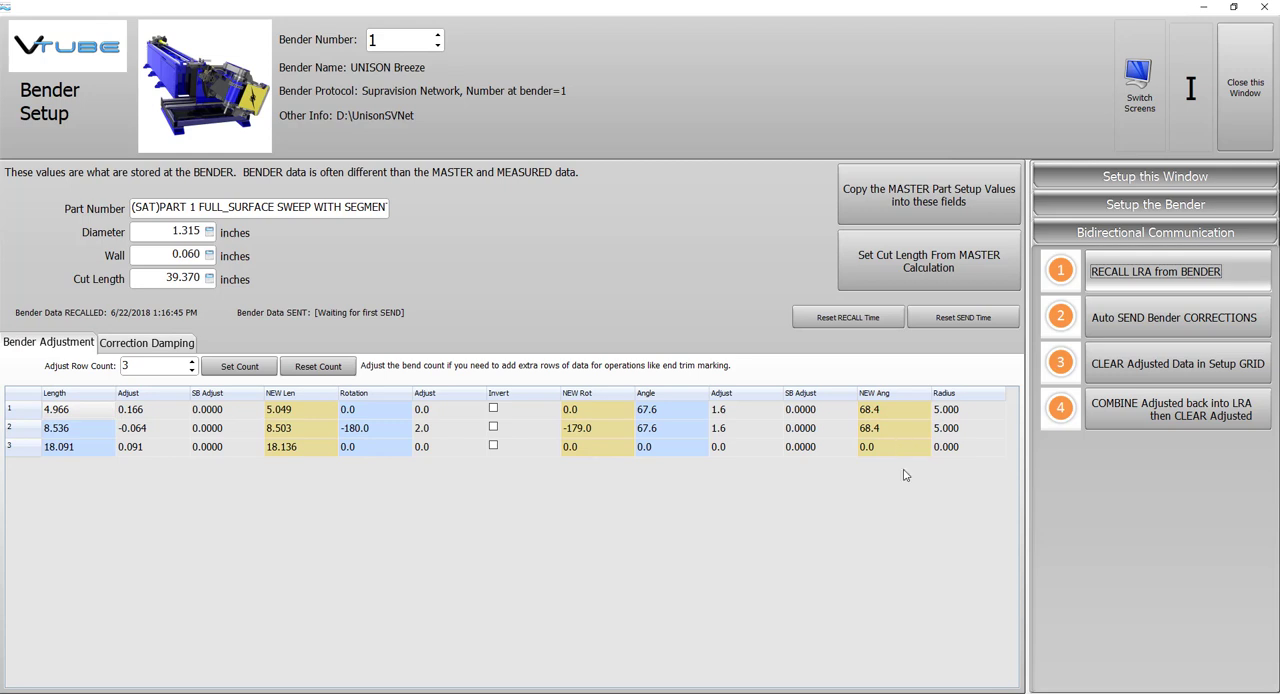
Turn off automatic correction damping for length, rotation and bend adjustments, and send the corrections to the bender.
left_click(1120, 318)
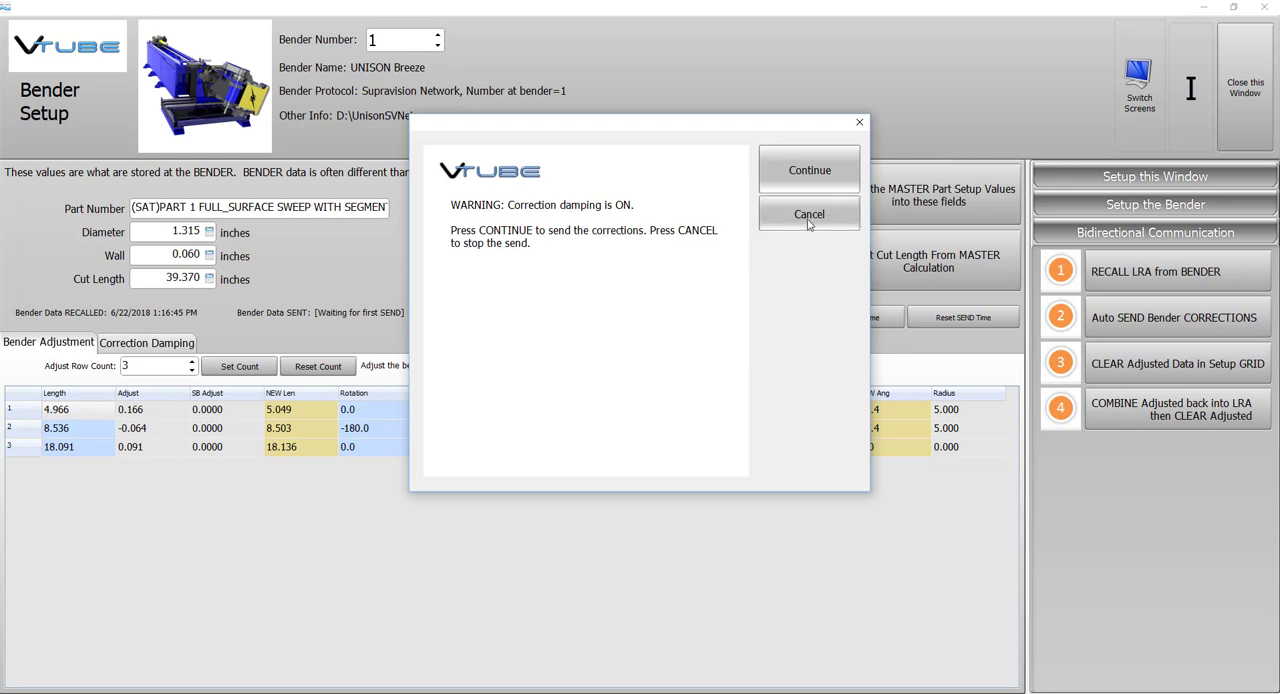
left_click(809, 224)
left_click(146, 343)
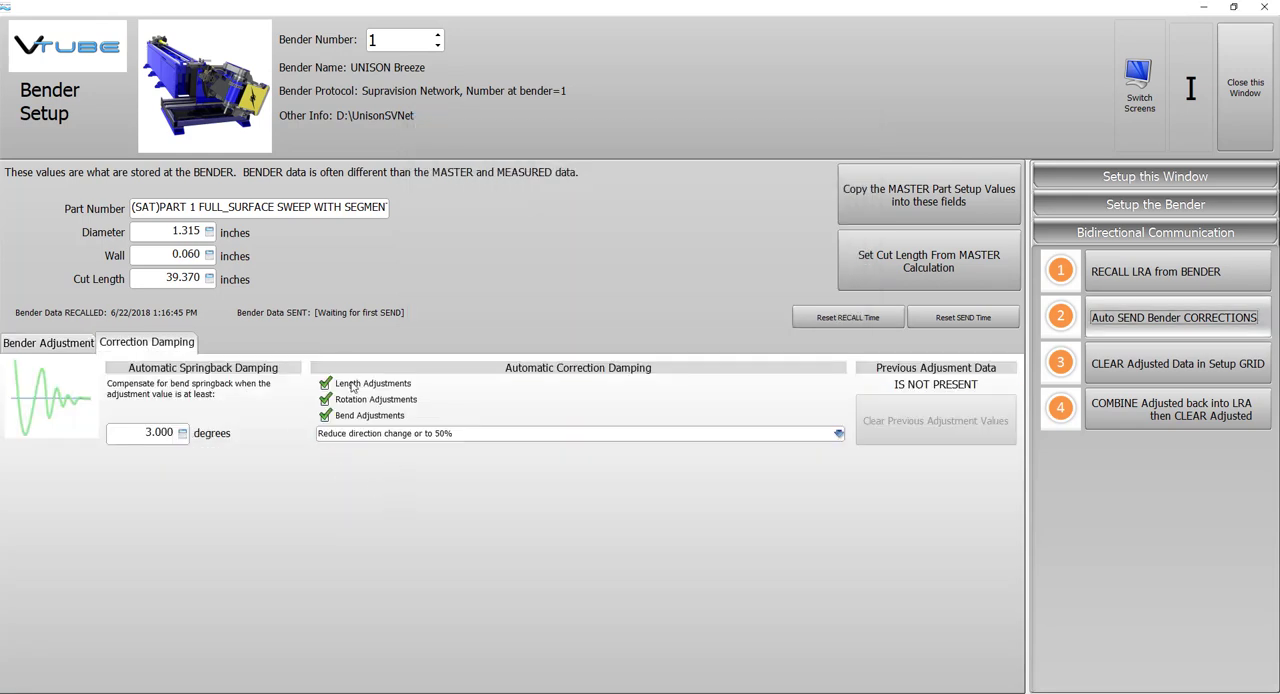
left_click(88, 344)
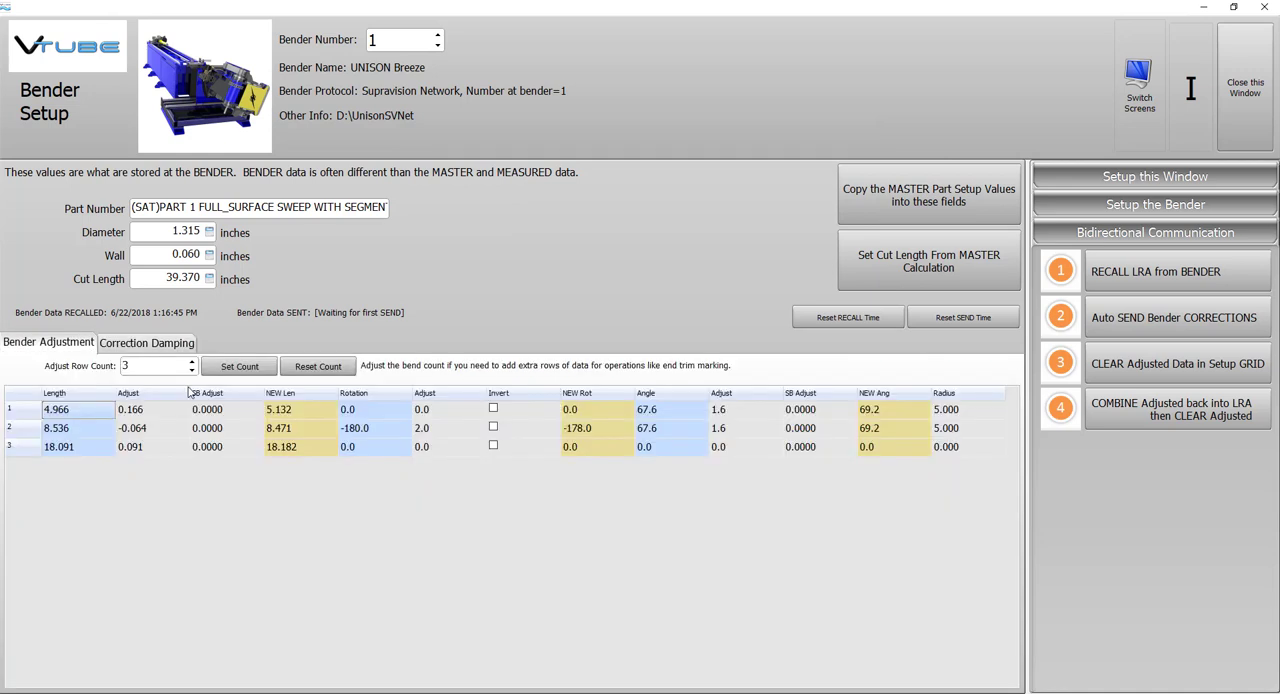
left_click(1160, 318)
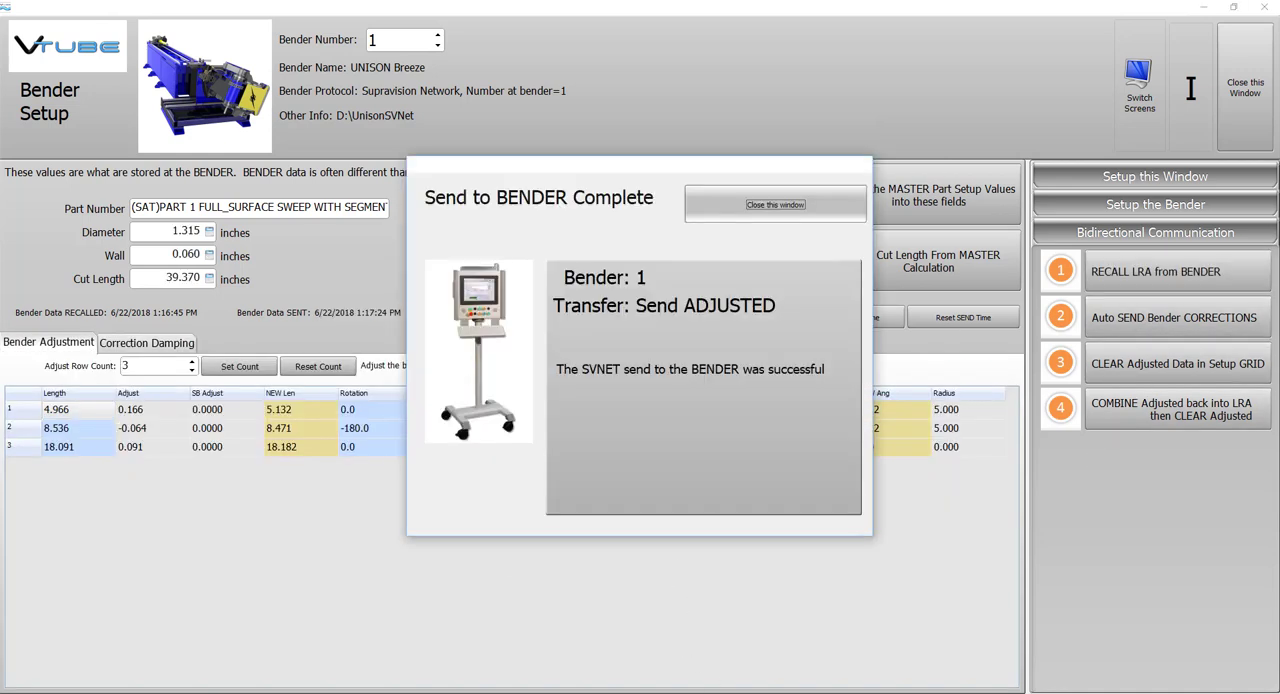
Switch to Unibend Office, read the corrections from SVFILE01.S2B, apply them to the bend data and leave the VTube interface.
left_click(670, 692)
left_click(700, 664)
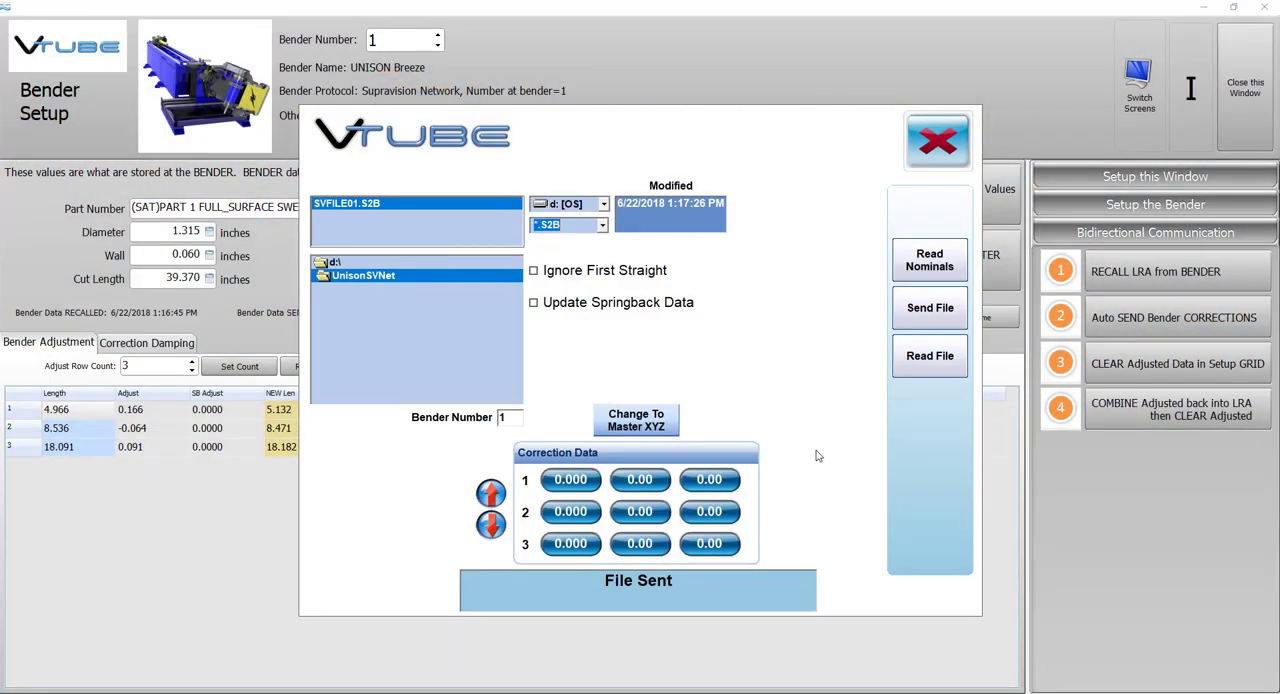
left_click(930, 358)
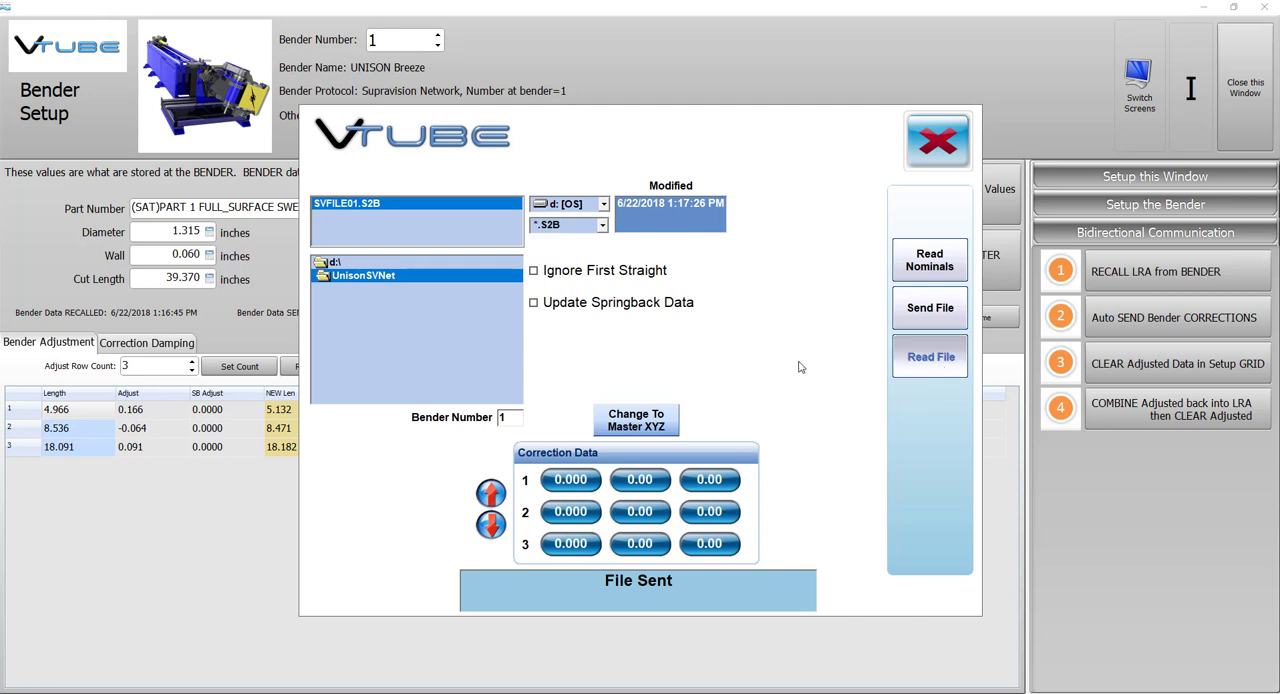
left_click(622, 482)
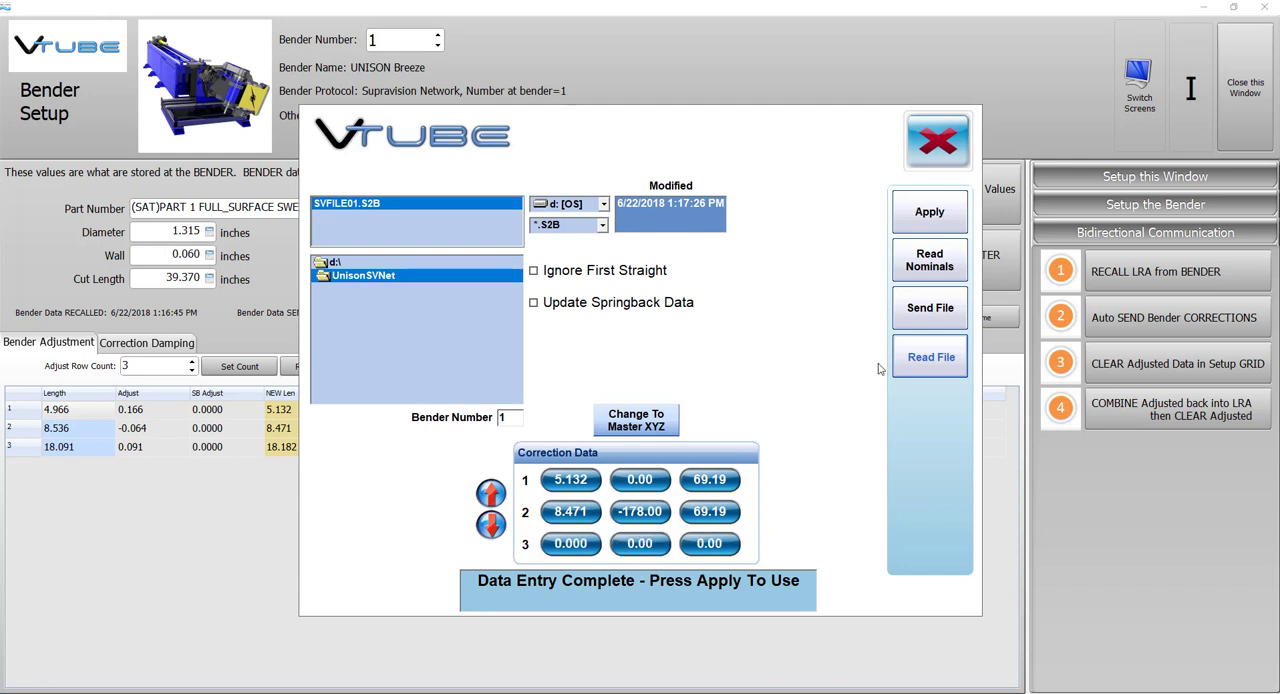
left_click(938, 214)
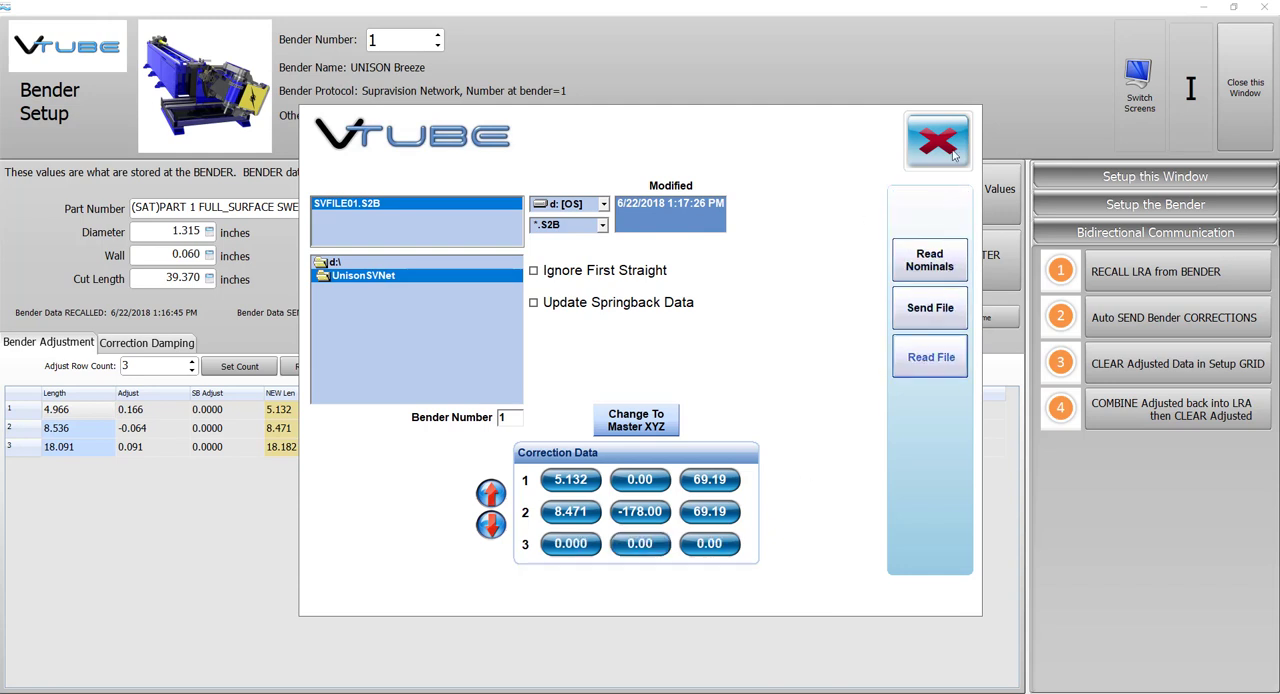
left_click(953, 152)
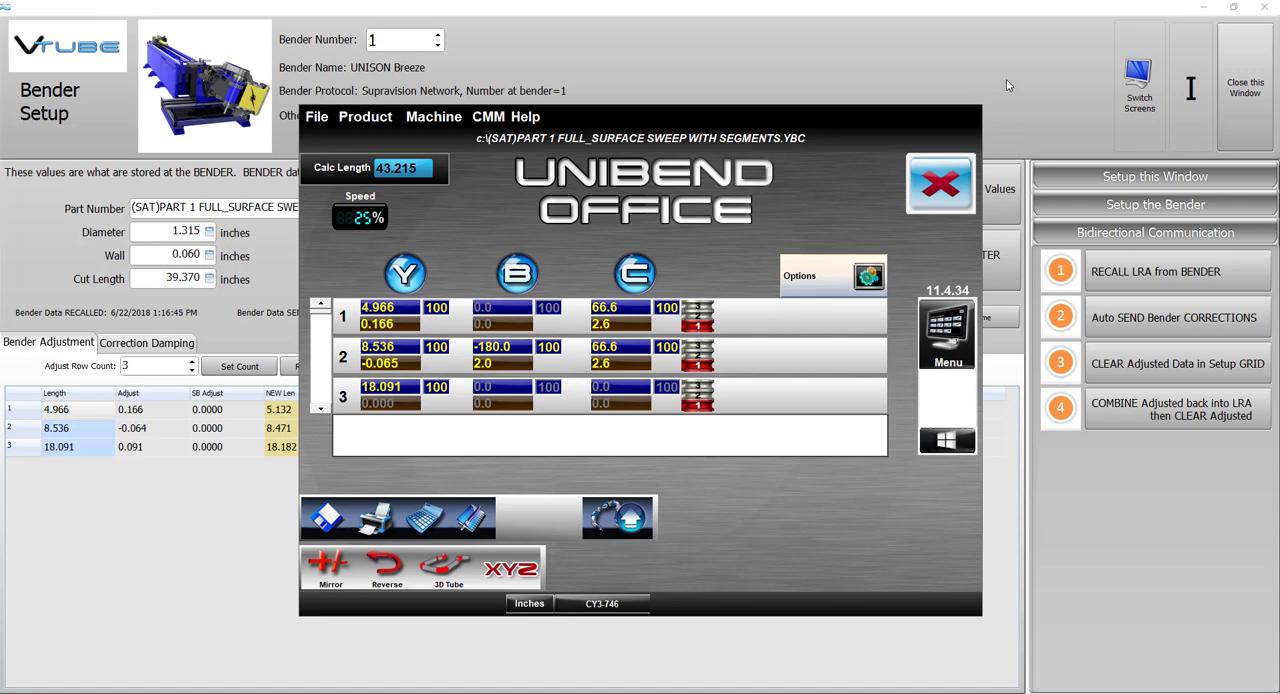
Close Unibend Office and Bender Setup, and overwrite the measured XYZ data with the master data in VTube-LASER.
left_click(940, 183)
left_click(1244, 87)
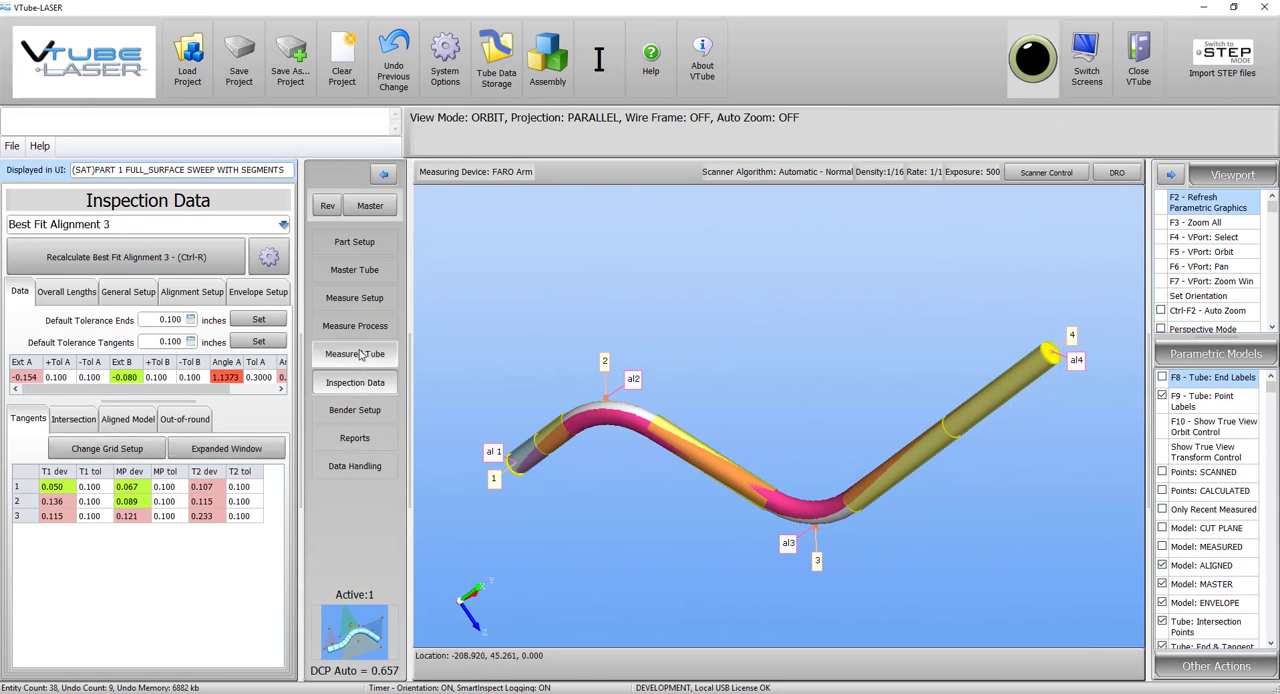
left_click(355, 466)
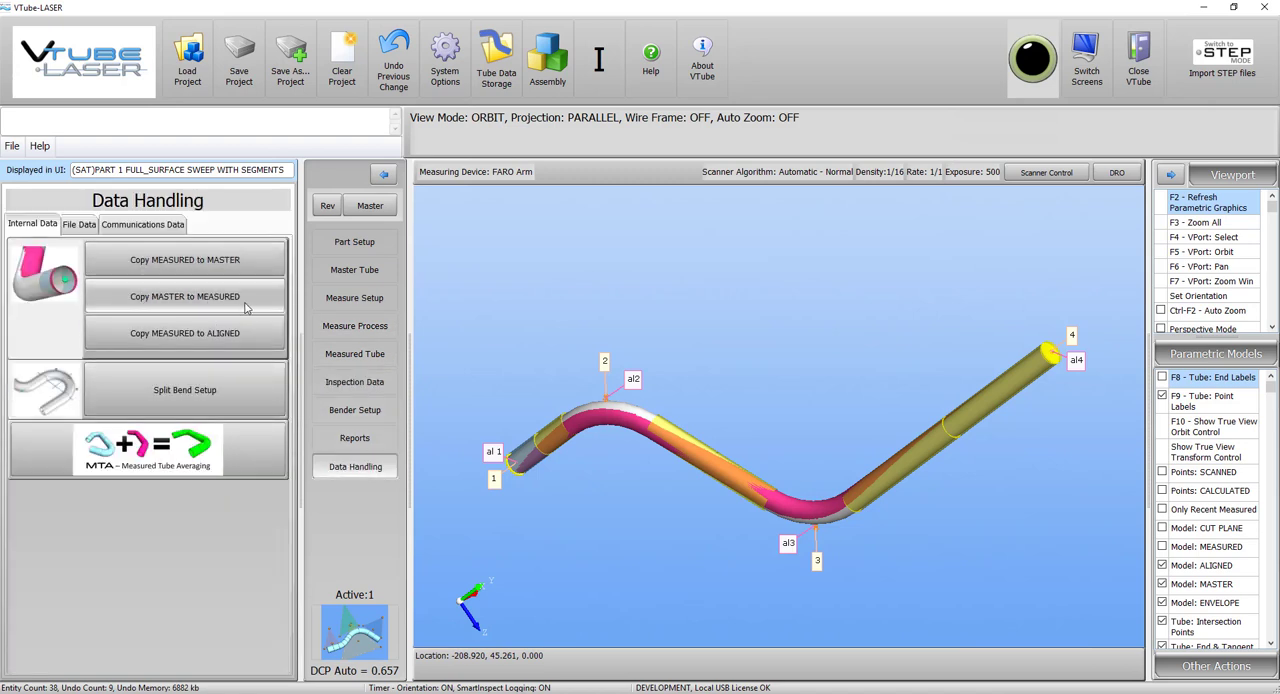
left_click(229, 297)
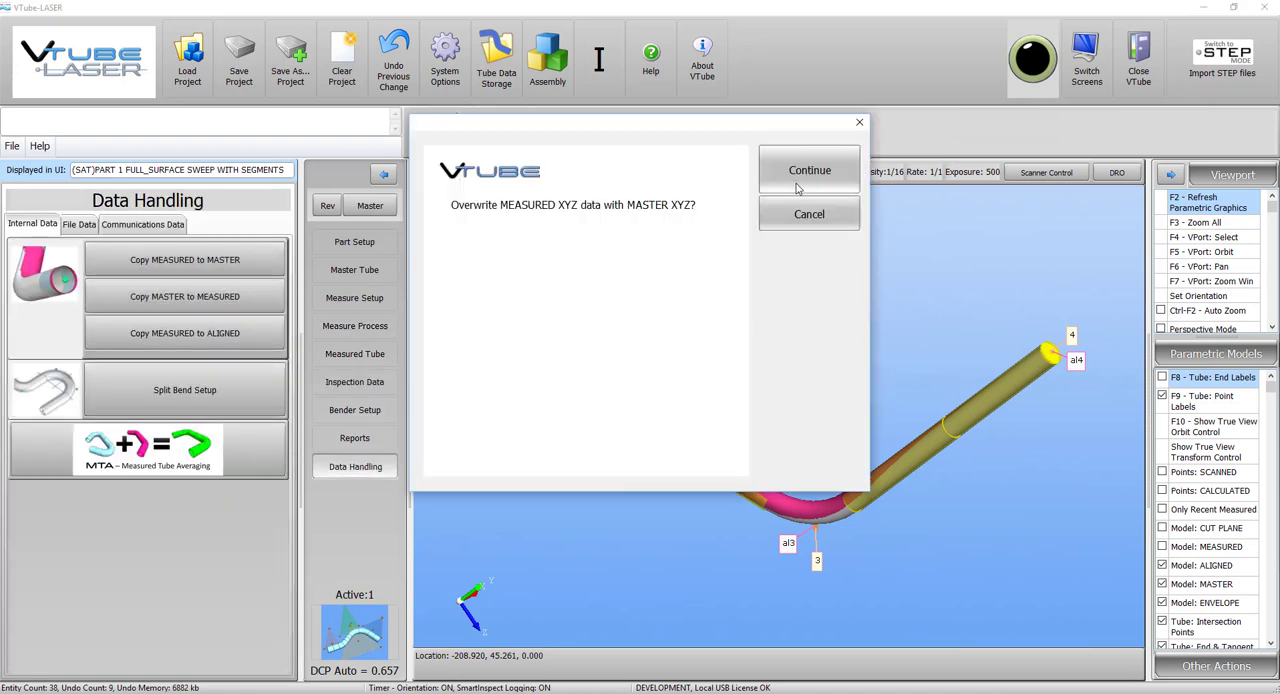
left_click(811, 172)
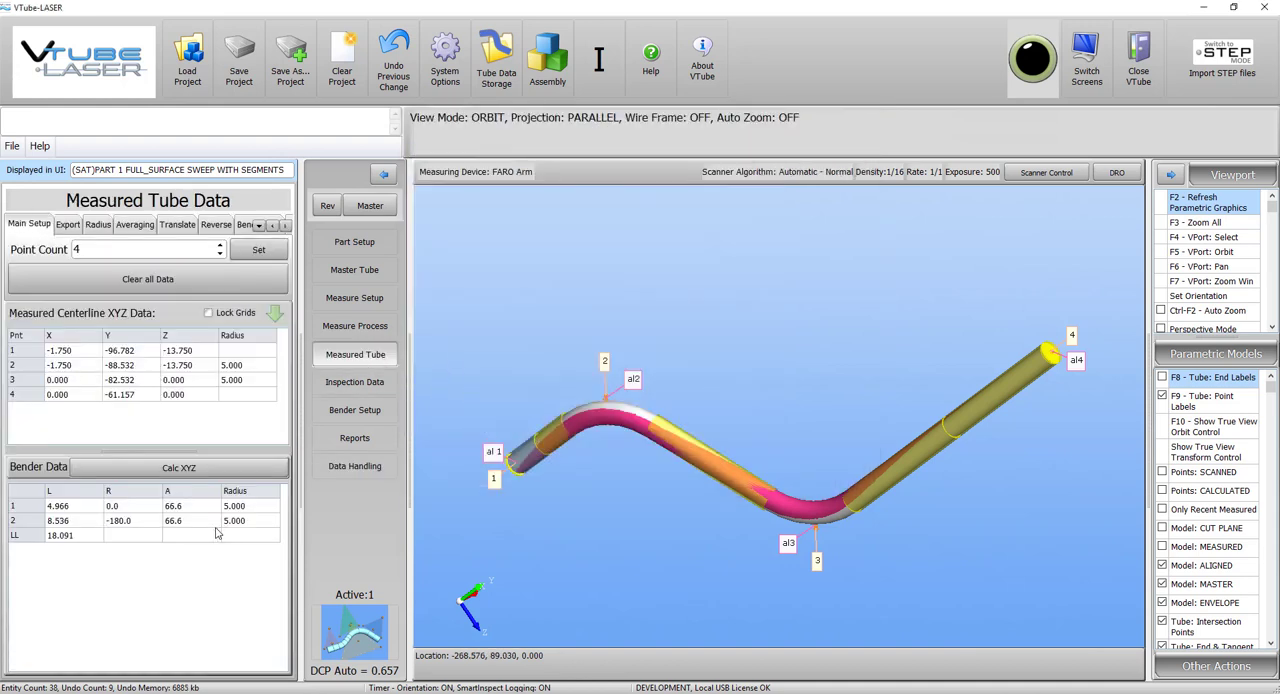
Set the measured bend angles to 66.5 and 66.4 and the second bend's rotation to -180.1, and recalculate the centerline XYZ data.
left_click(198, 506)
left_click(198, 509)
type("66.5")
key("Return")
type("66.")
left_click(142, 520)
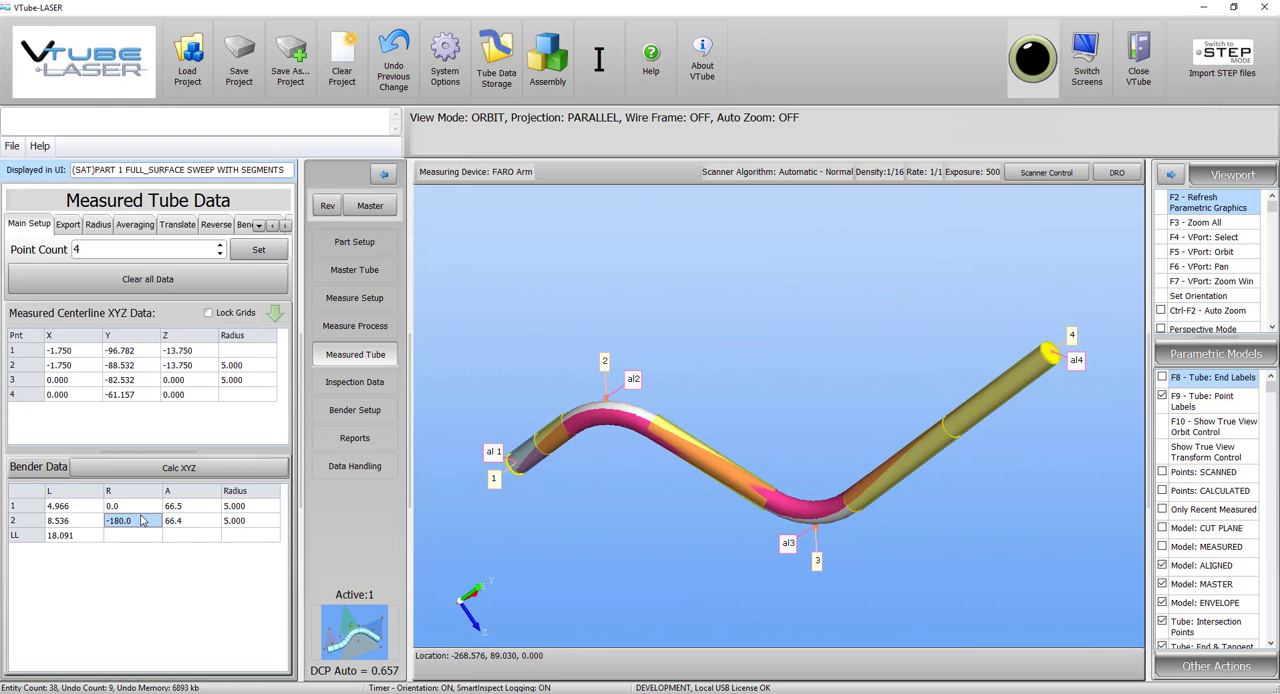
type("-")
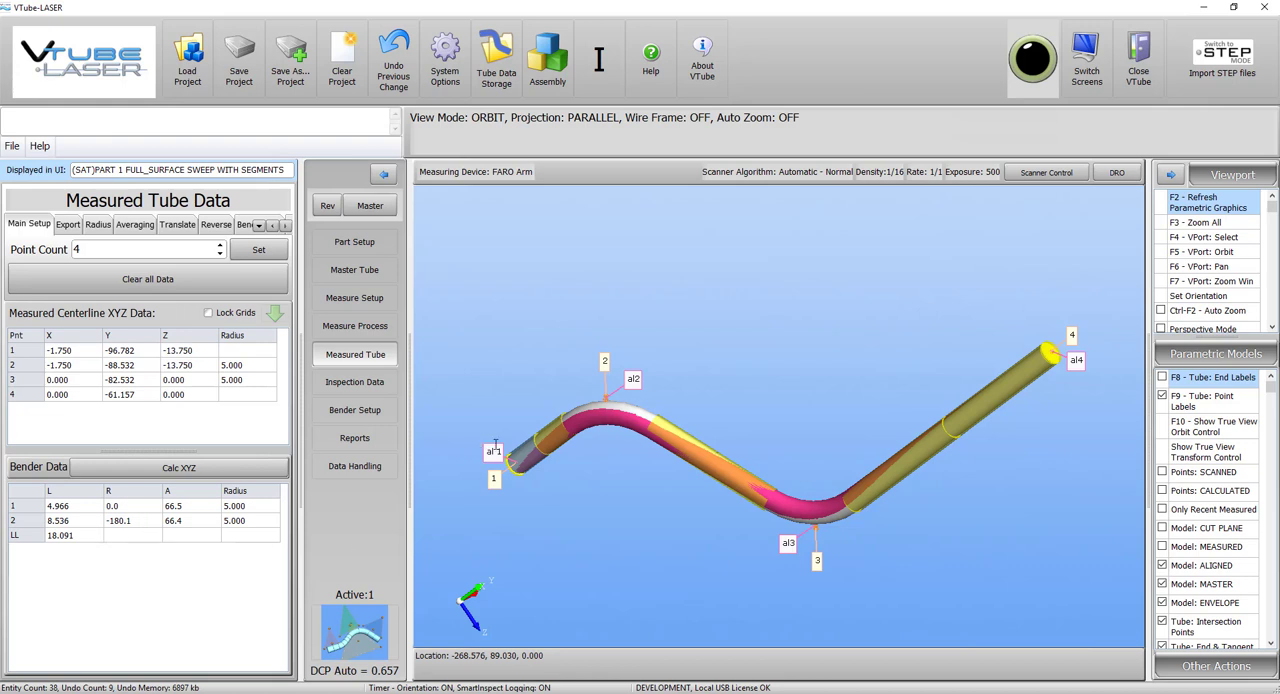
left_click(815, 170)
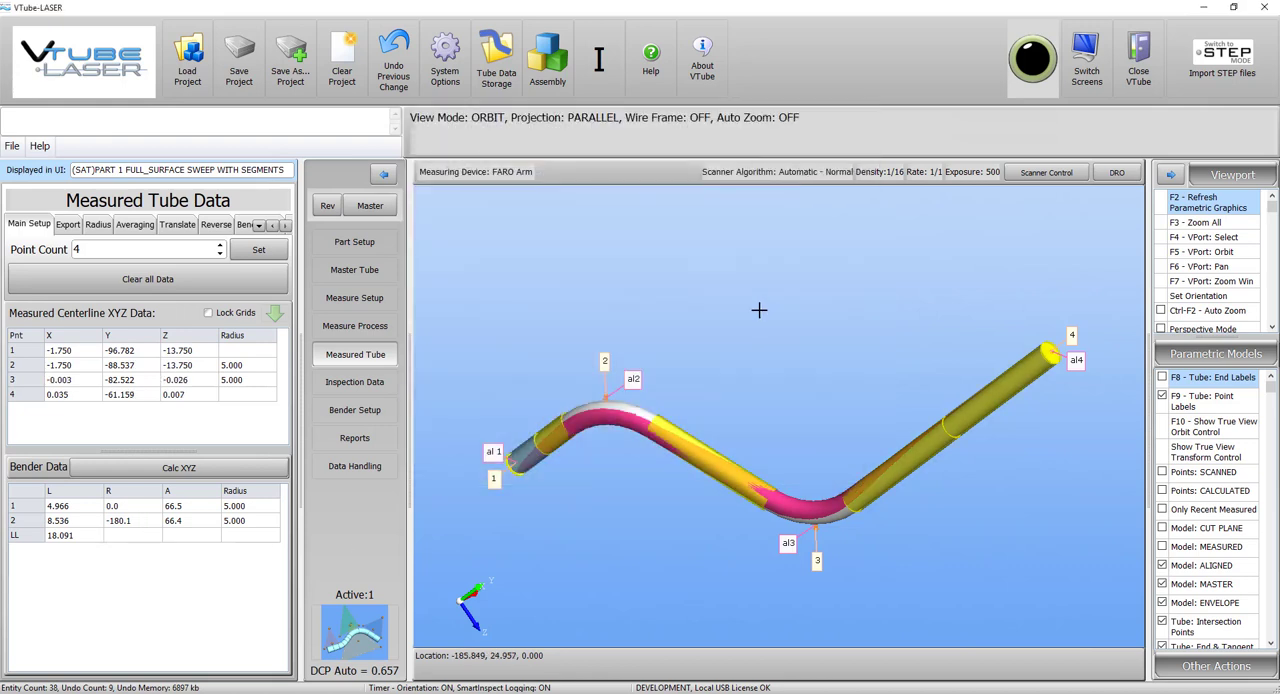
Examine the inspection deviations and compare the aligned tube with the master and tolerance envelope around both bends.
left_click(354, 382)
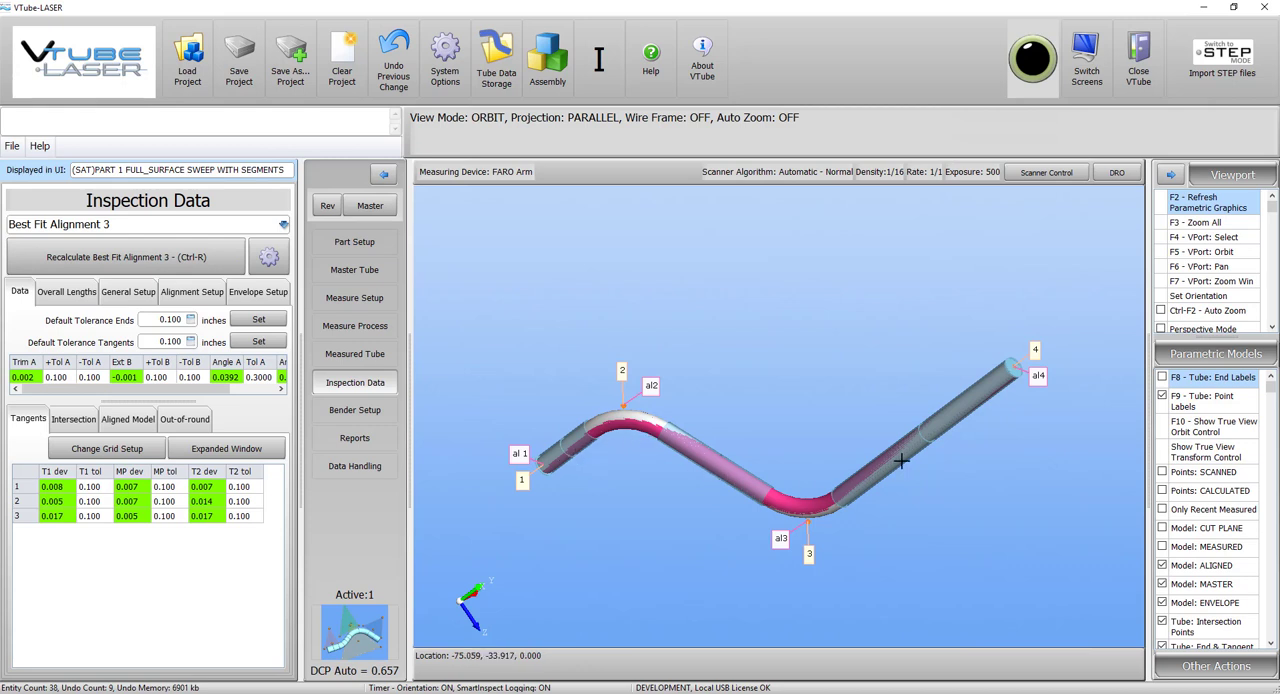
left_click_drag(703, 438, 860, 452)
scroll(860, 452, "up", 5)
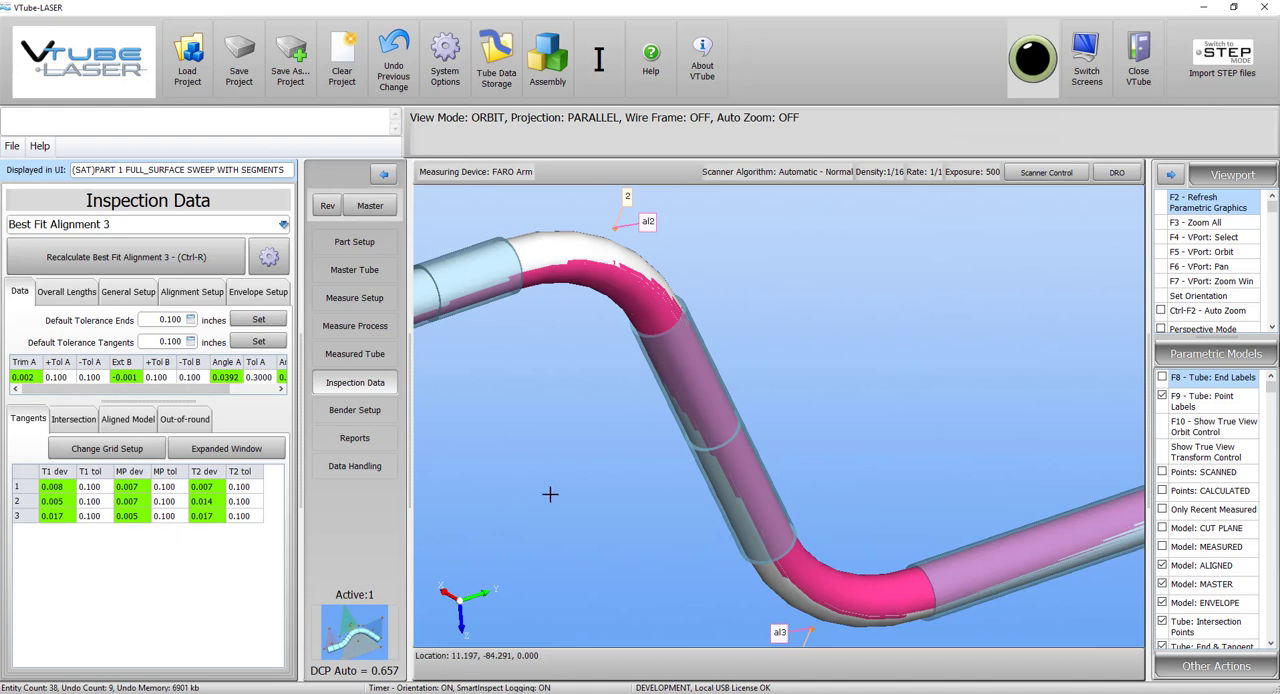
scroll(565, 490, "down", 2)
scroll(775, 449, "down", 3)
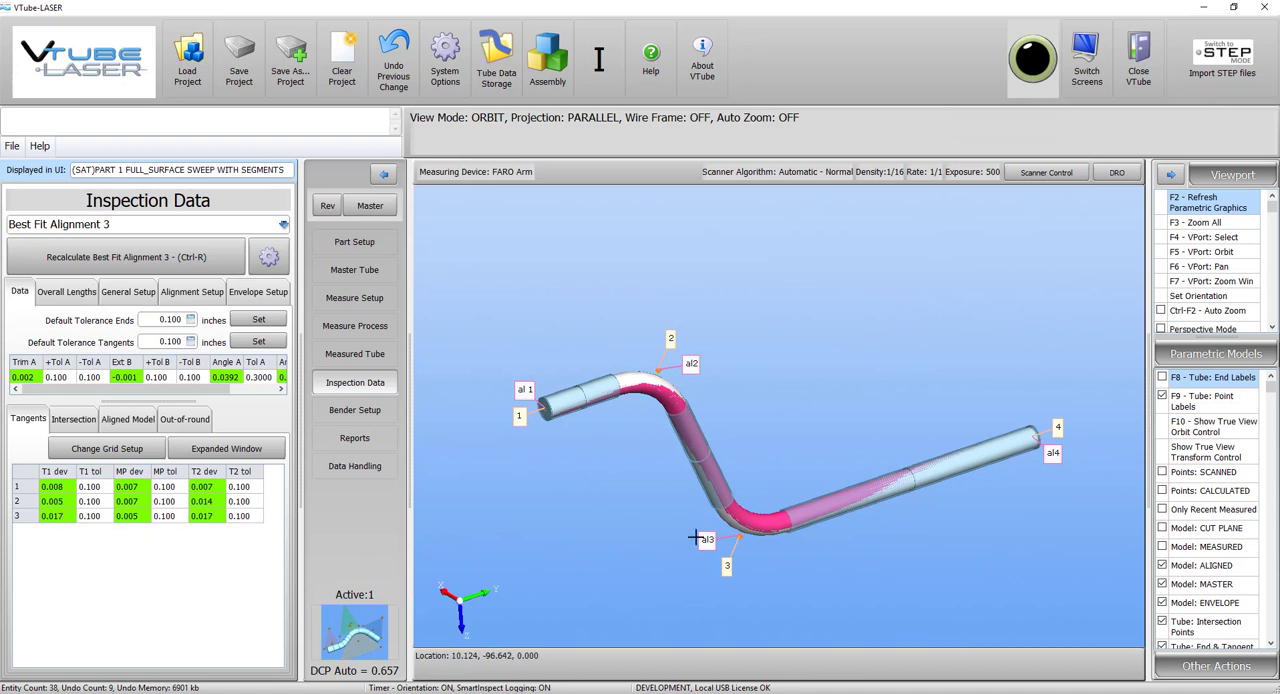
scroll(715, 470, "up", 5)
scroll(715, 470, "up", 2)
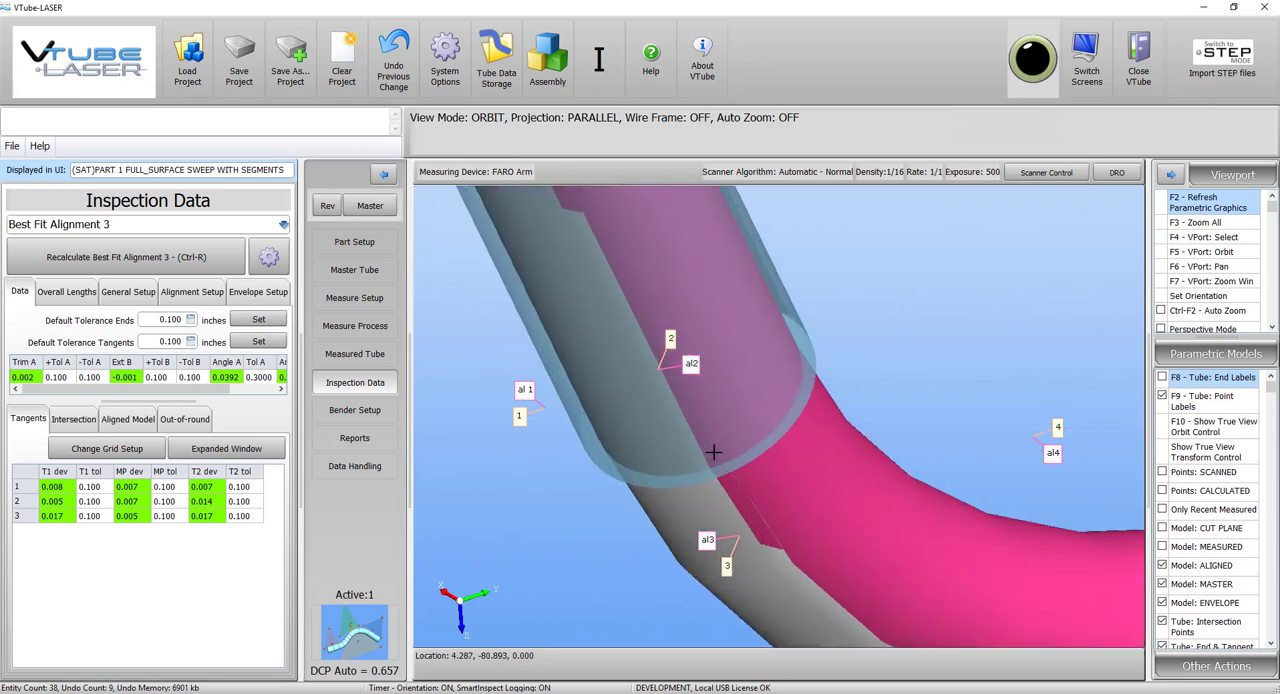
scroll(754, 482, "up", 3)
scroll(754, 482, "up", 4)
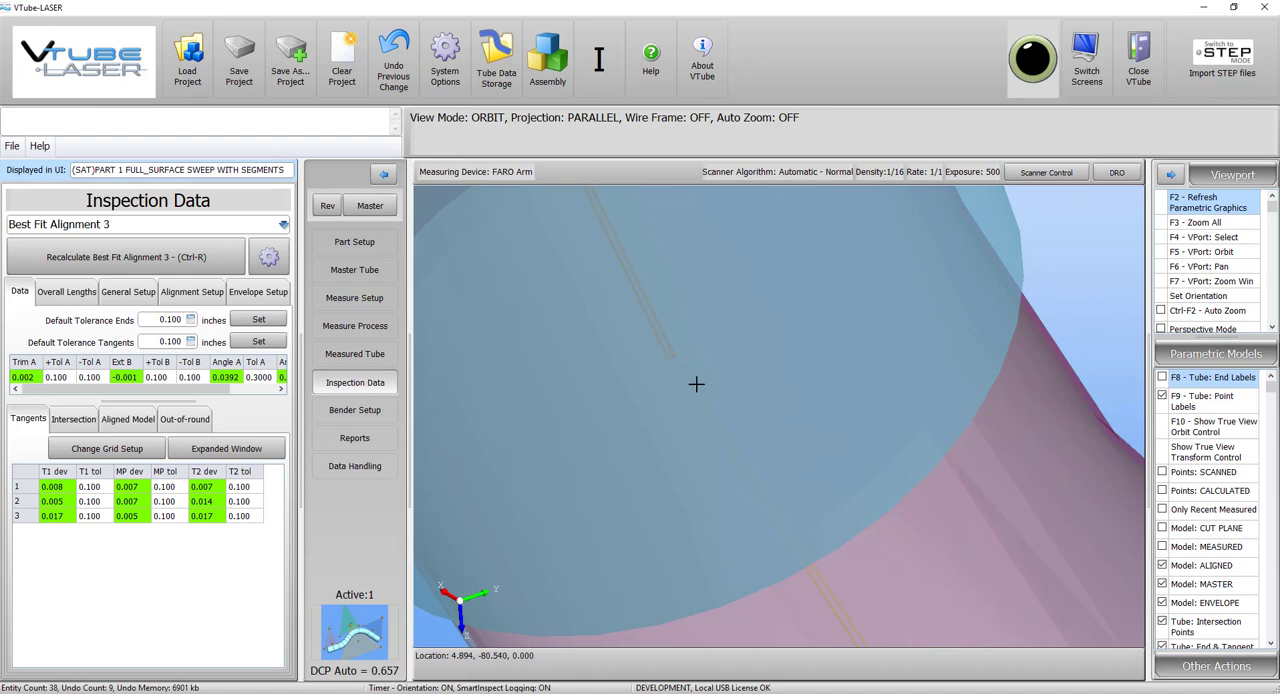
key("F3")
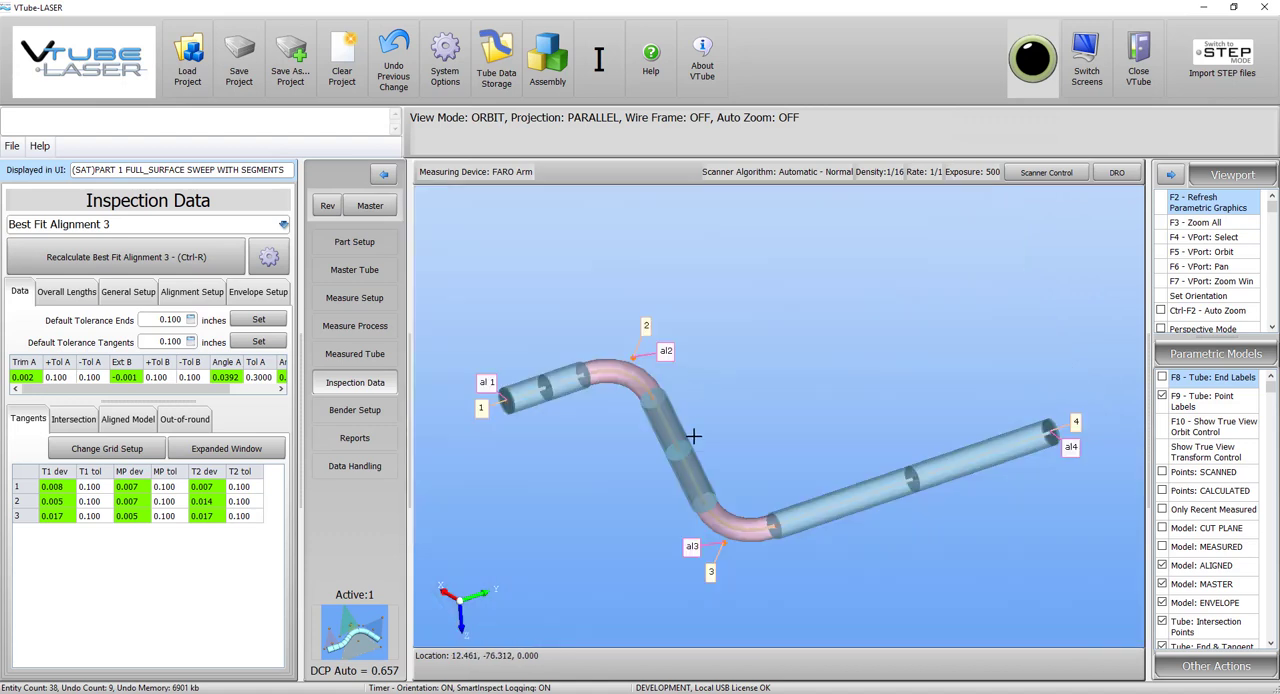
left_click_drag(726, 430, 728, 429)
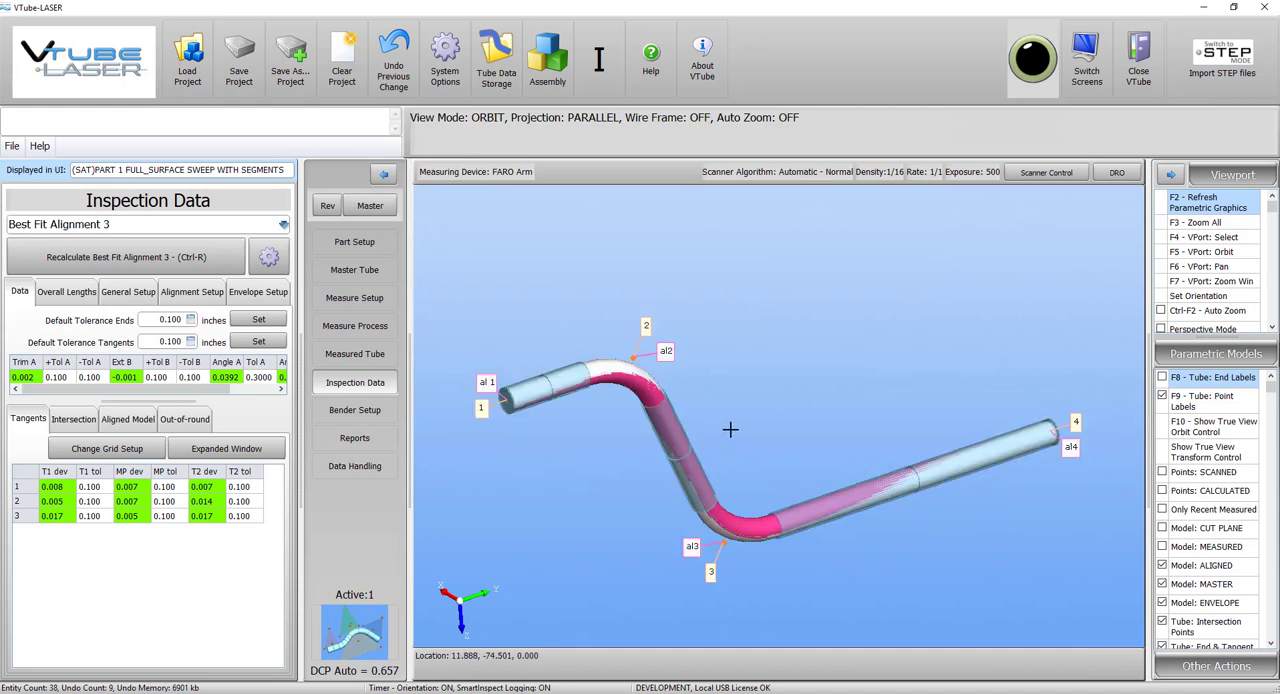
Review the stored length, rotation and angle adjustments in Bender Setup and return to the inspection data.
left_click(354, 410)
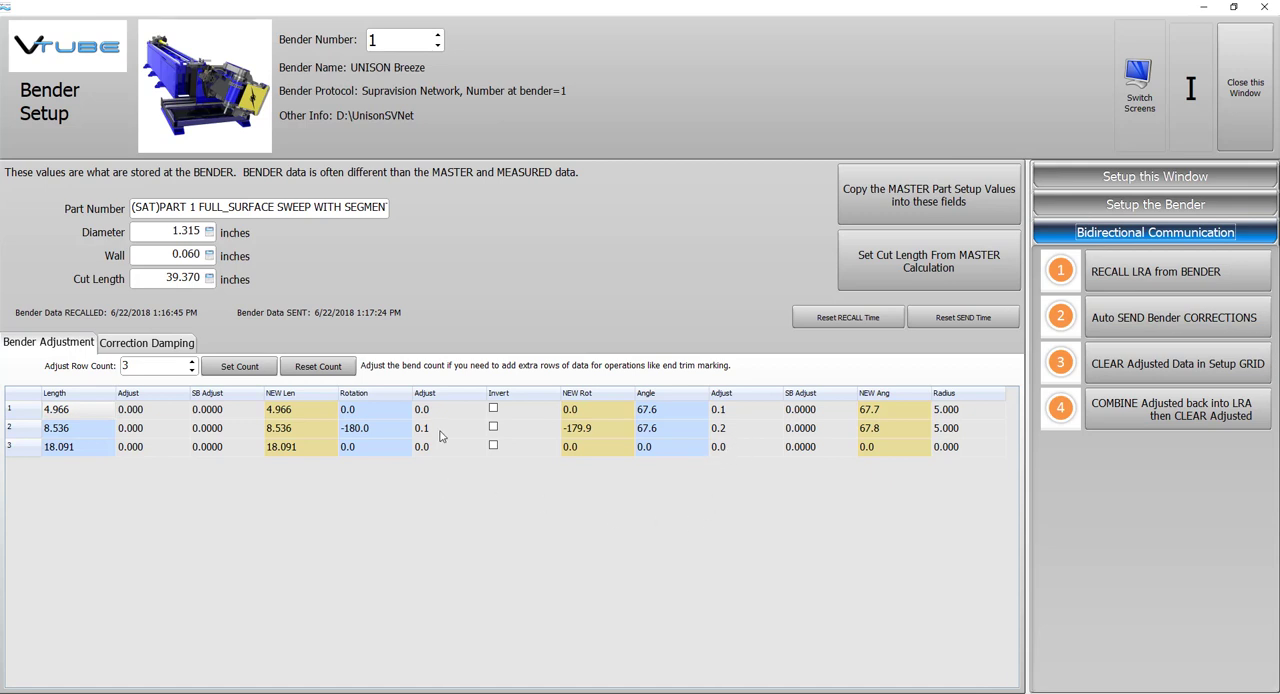
left_click(1250, 100)
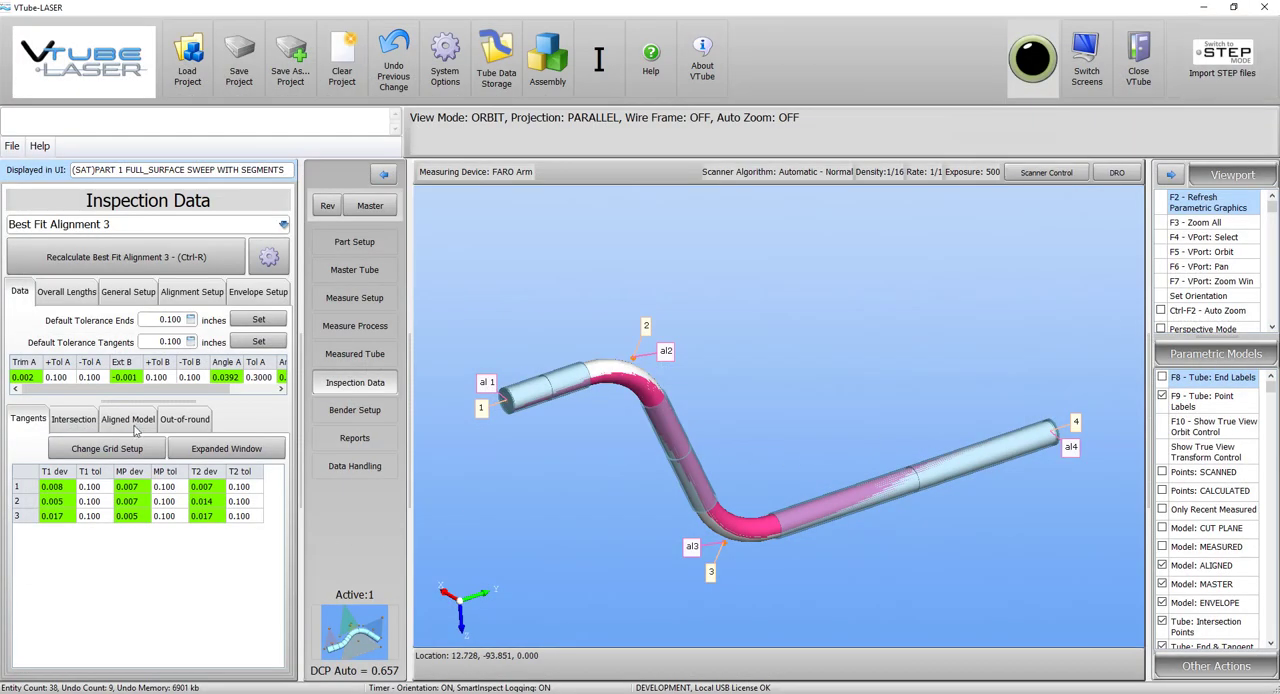